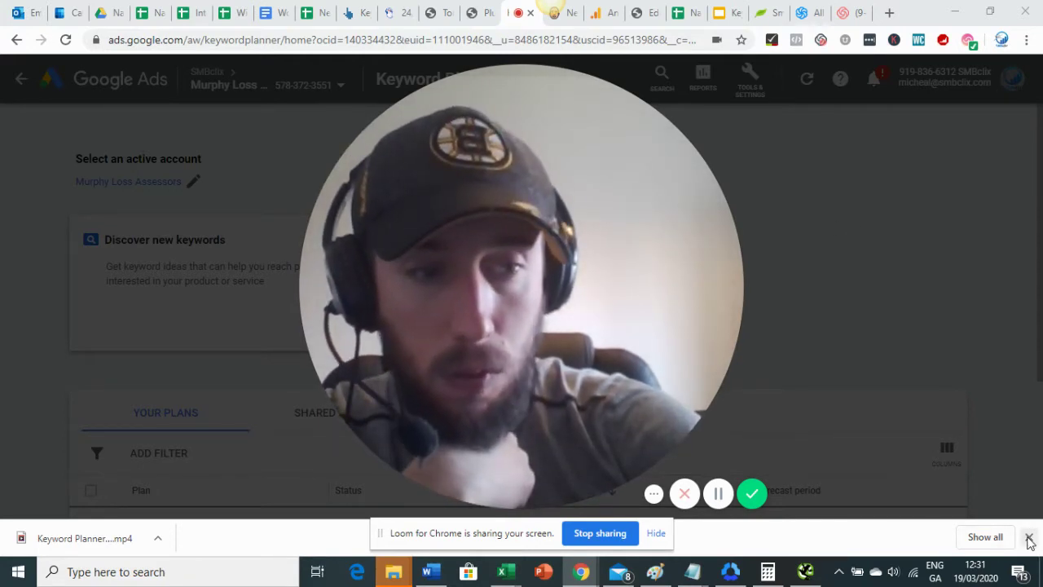
Close the Chrome download bar so the Keyword Planner page fills the window
{"action": "left_click", "coordinate": [1028, 541]}
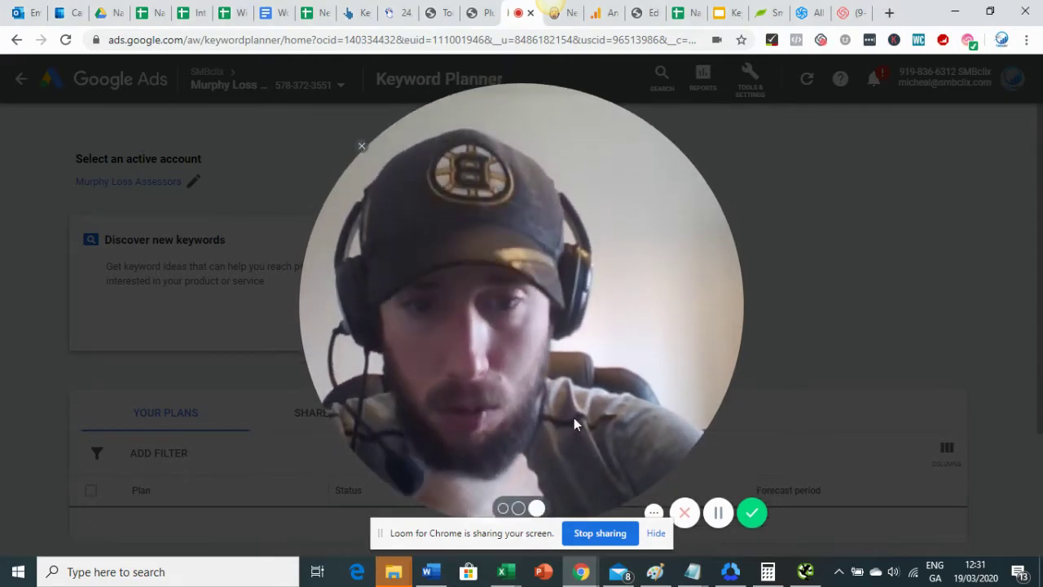
Open the Google Ads Tools & Settings menu to show Keyword Planner among the planning tools
{"action": "left_click", "coordinate": [503, 509]}
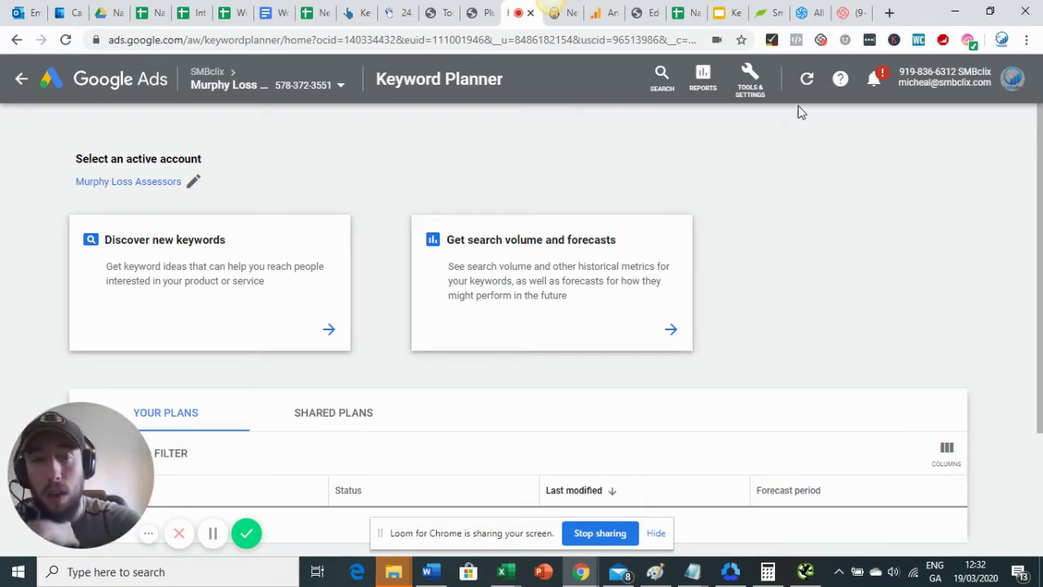
{"action": "left_click", "coordinate": [750, 81]}
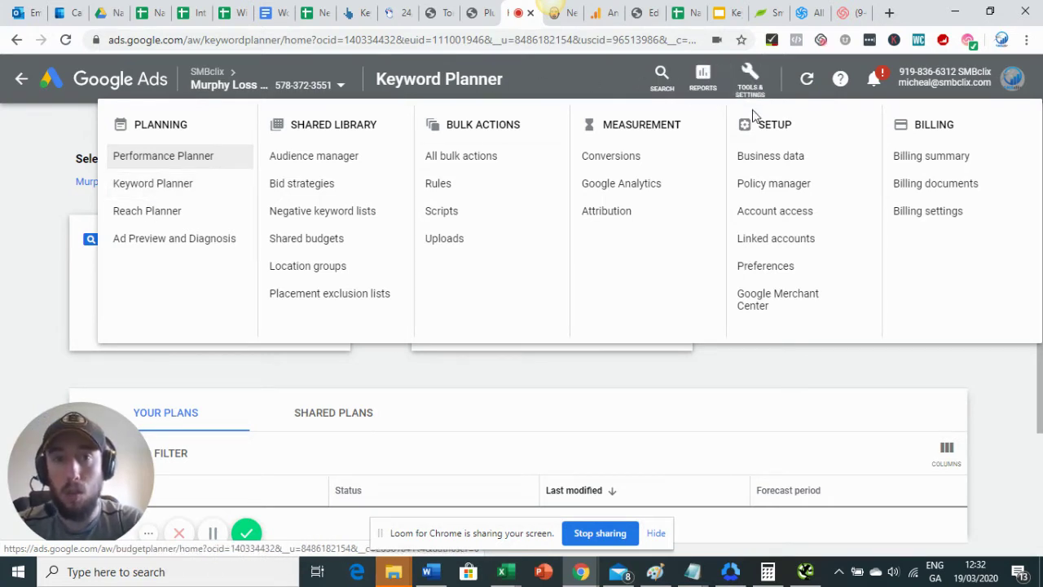
Open Keyword Planner's Discover new keywords form
{"action": "left_click", "coordinate": [132, 186]}
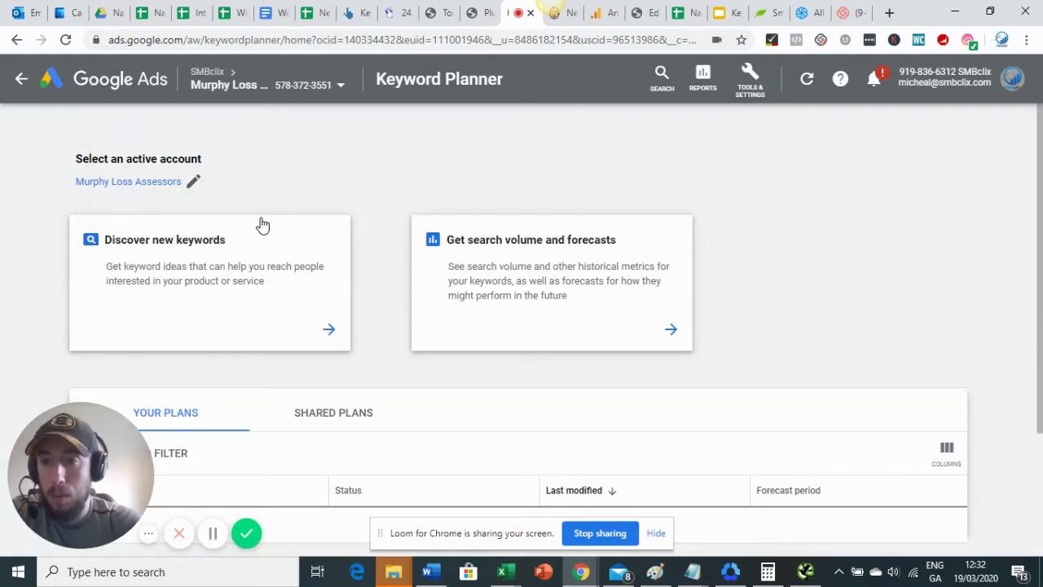
{"action": "left_click", "coordinate": [257, 279]}
{"action": "scroll", "coordinate": [280, 244], "scroll_direction": "down", "scroll_amount": 1}
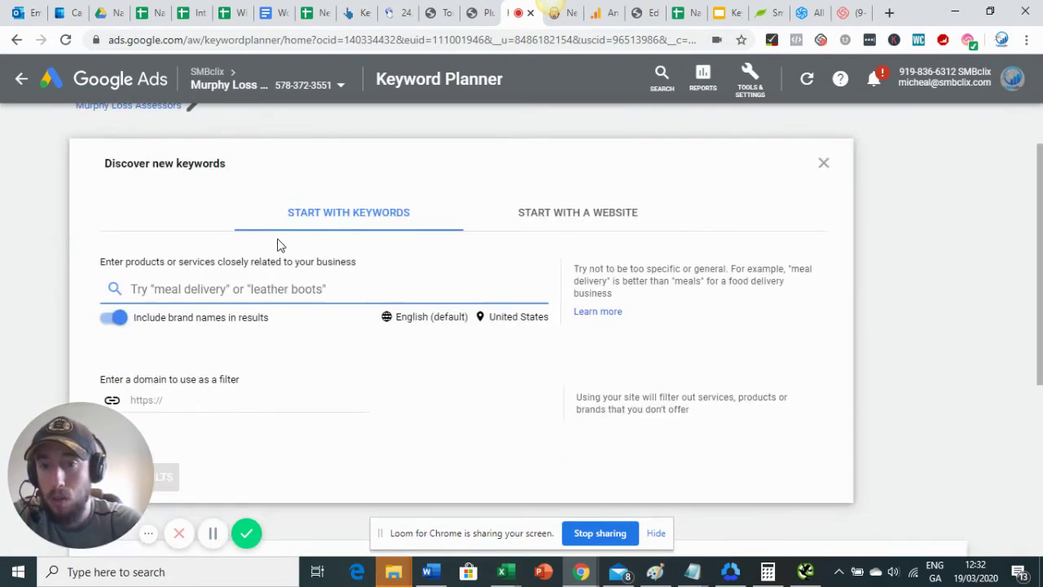
Replace the United States target location with Ontario, Canada and save
{"action": "left_click", "coordinate": [501, 318]}
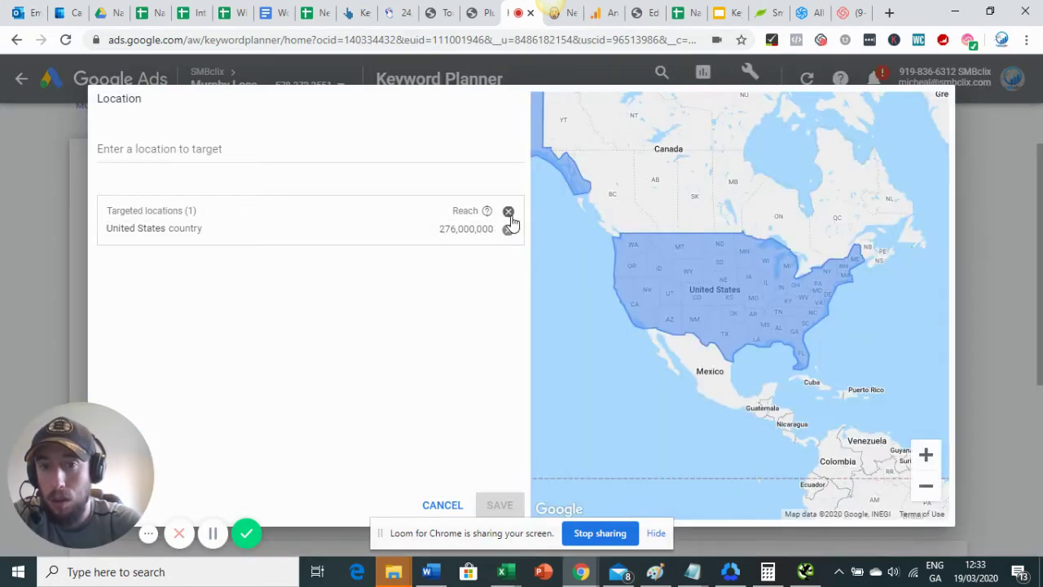
{"action": "left_click", "coordinate": [510, 223]}
{"action": "left_click", "coordinate": [273, 148]}
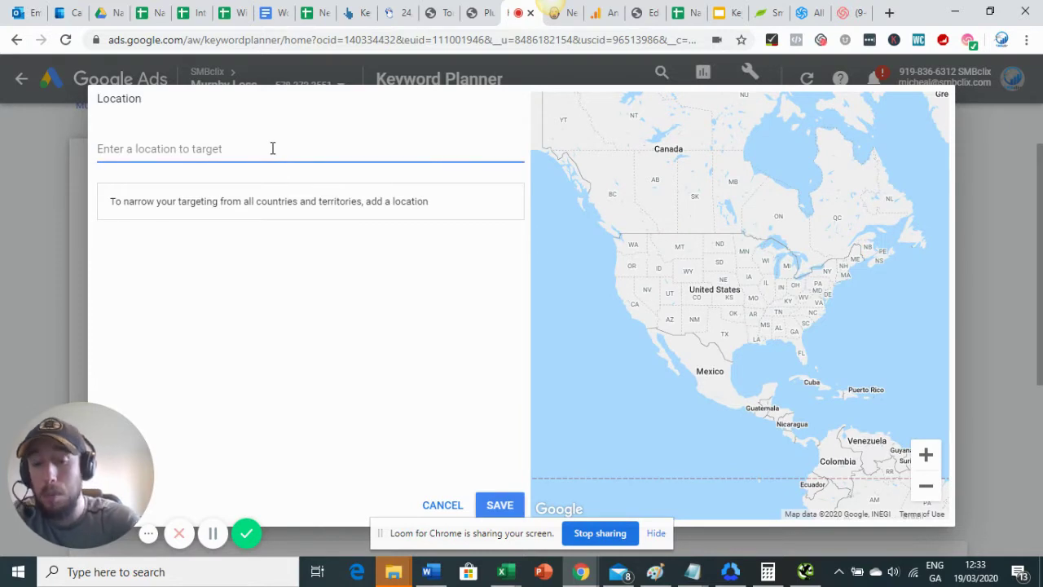
{"action": "type", "text": "plum"}
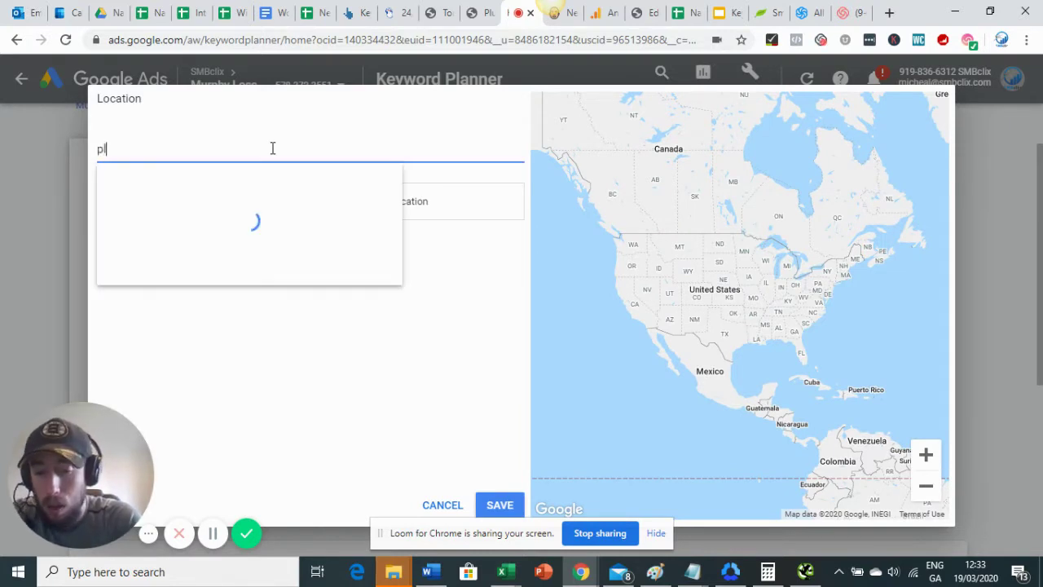
{"action": "key", "text": "BackSpace"}
{"action": "key", "text": "BackSpace"}
{"action": "key", "text": "BackSpace"}
{"action": "key", "text": "BackSpace"}
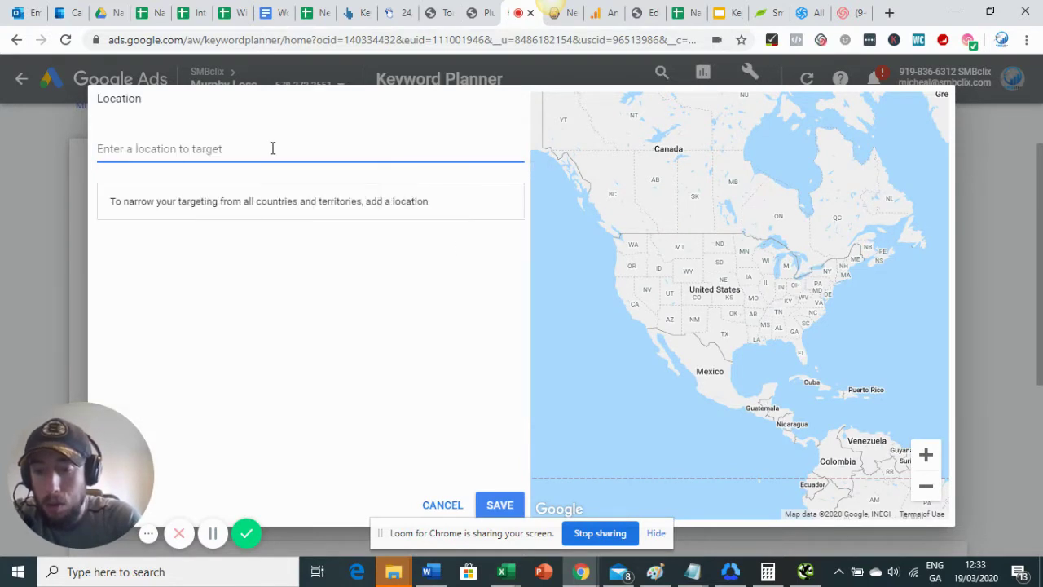
{"action": "type", "text": "ontarion"}
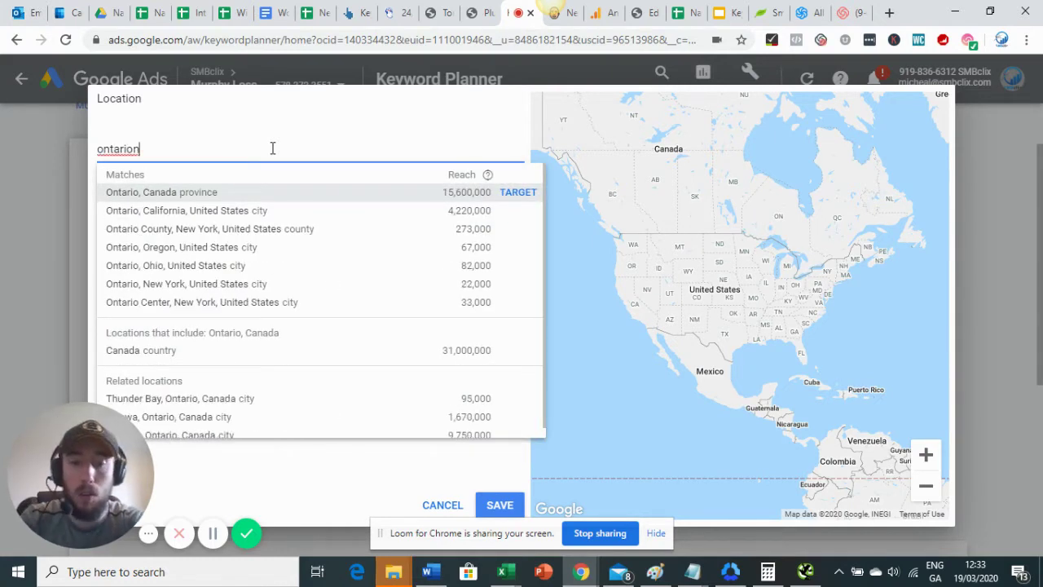
{"action": "key", "text": "BackSpace"}
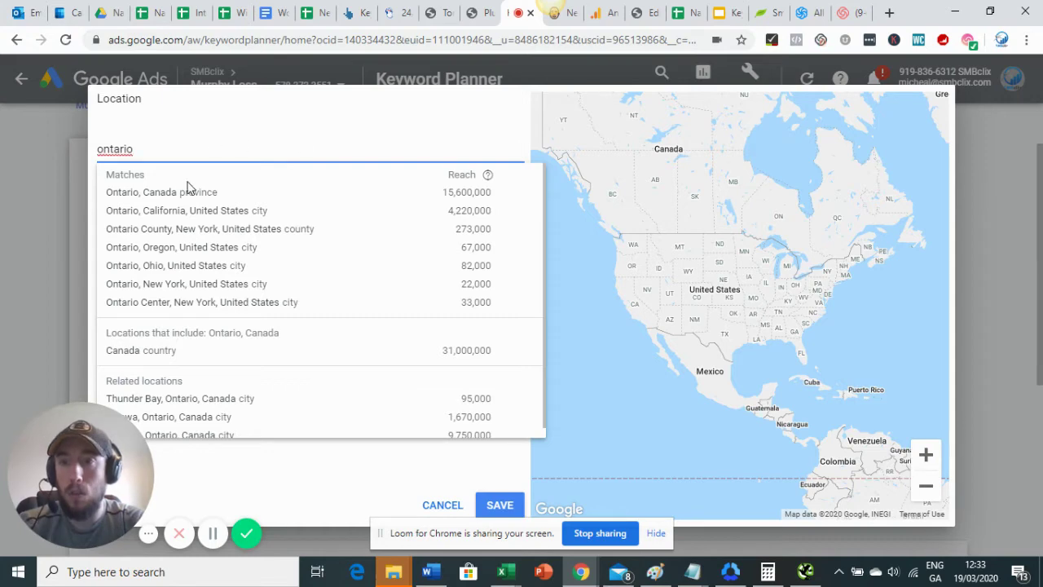
{"action": "left_click", "coordinate": [139, 195]}
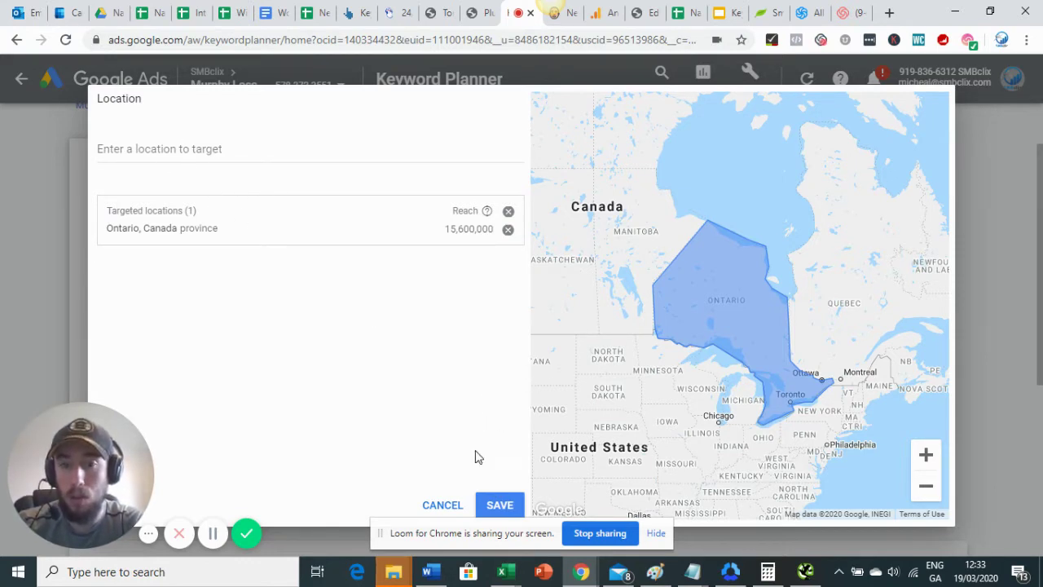
{"action": "left_click", "coordinate": [503, 509]}
Enter seed keywords plumber toronto, plumbing toronto and toronto plumber
{"action": "scroll", "coordinate": [456, 318], "scroll_direction": "down", "scroll_amount": 2}
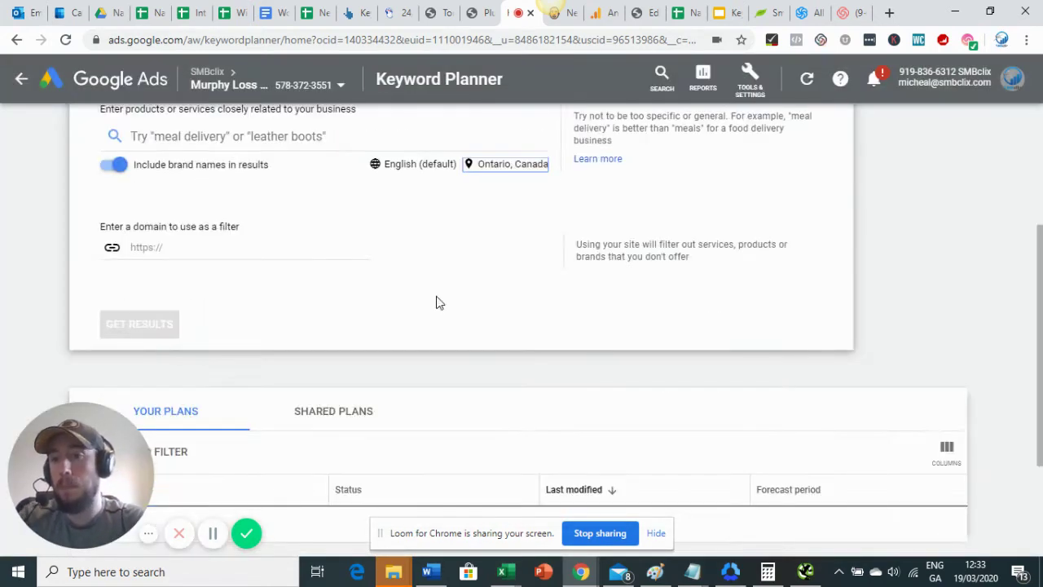
{"action": "scroll", "coordinate": [437, 301], "scroll_direction": "up", "scroll_amount": 1}
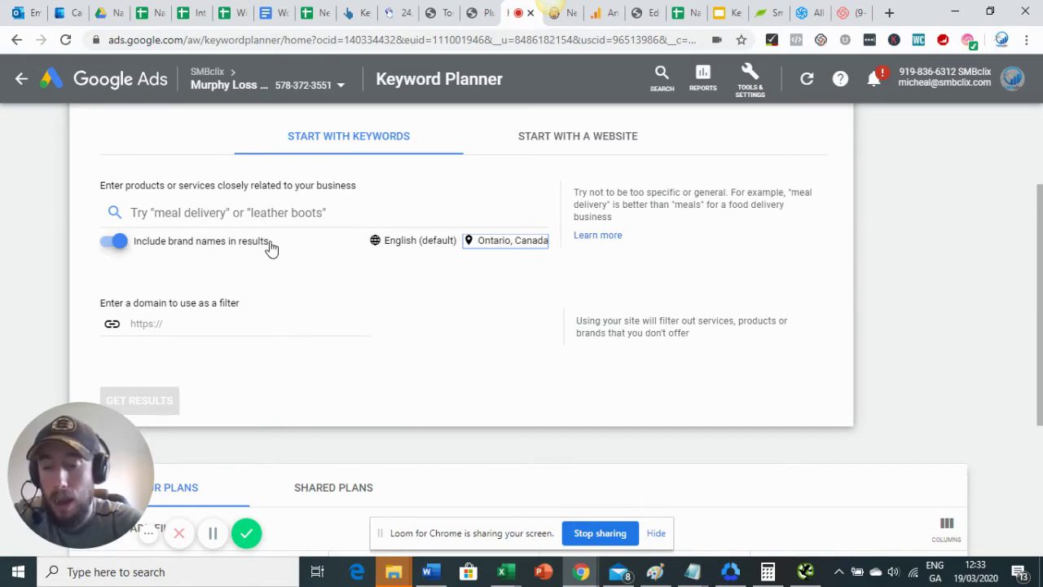
{"action": "left_click", "coordinate": [245, 213]}
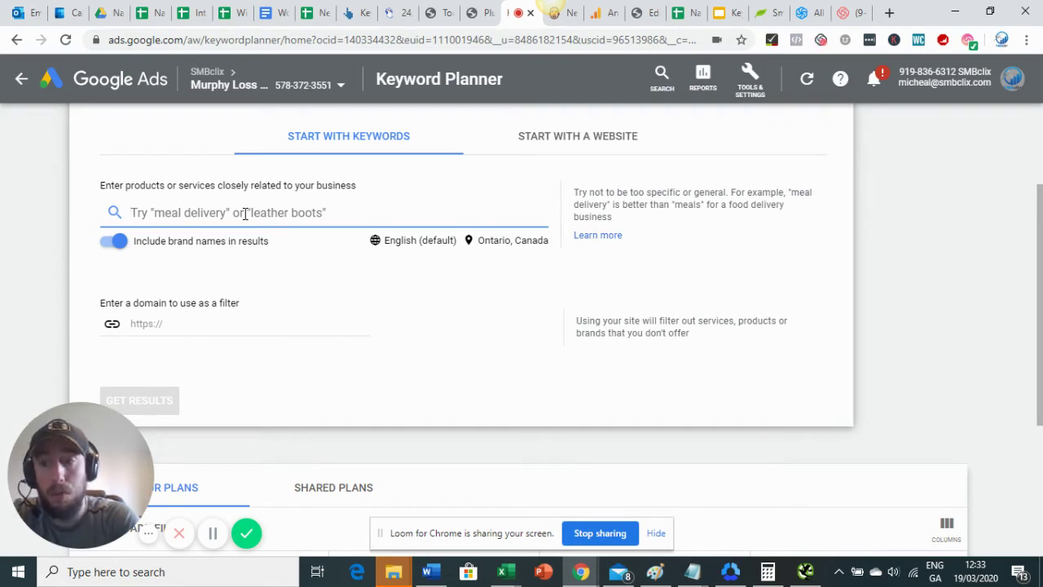
{"action": "type", "text": "plumbe"}
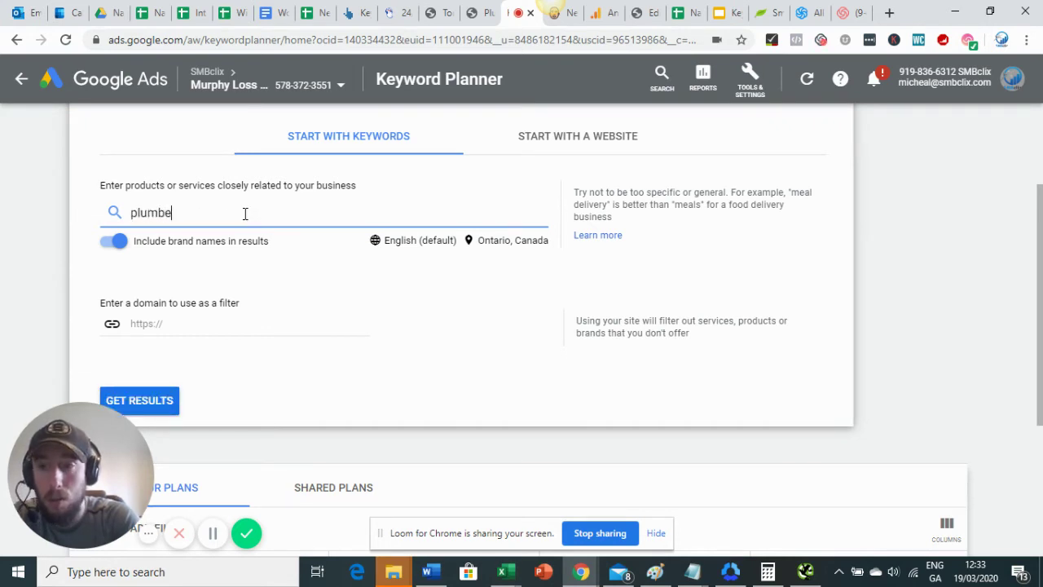
{"action": "type", "text": "r toronto"}
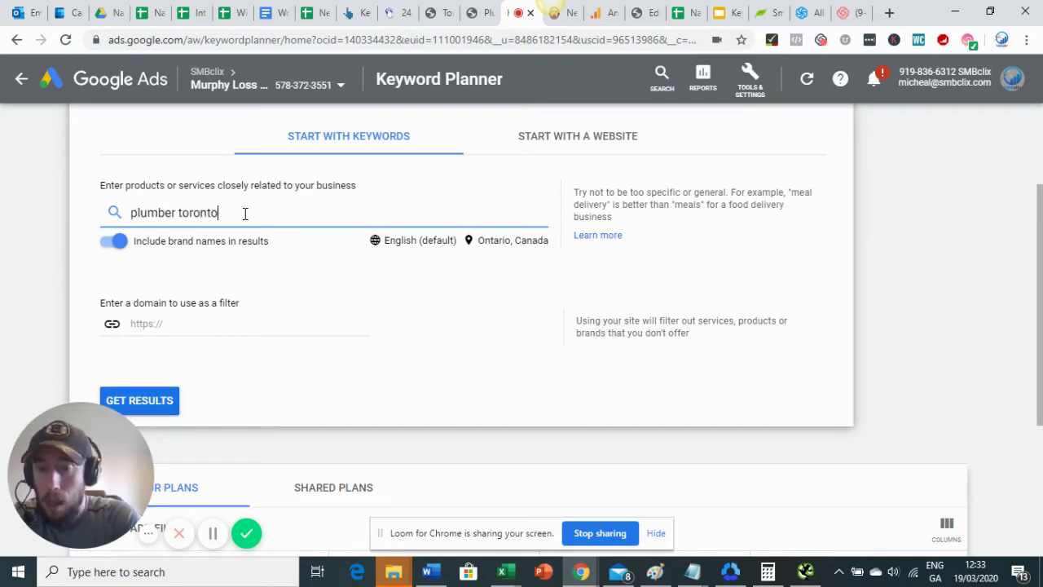
{"action": "type", "text": ","}
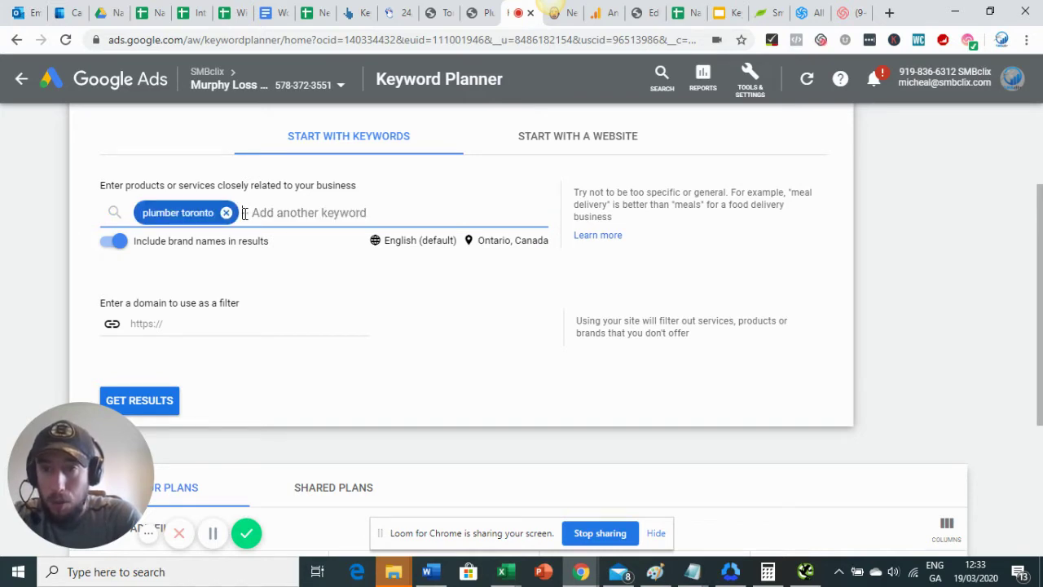
{"action": "type", "text": "plumbing"}
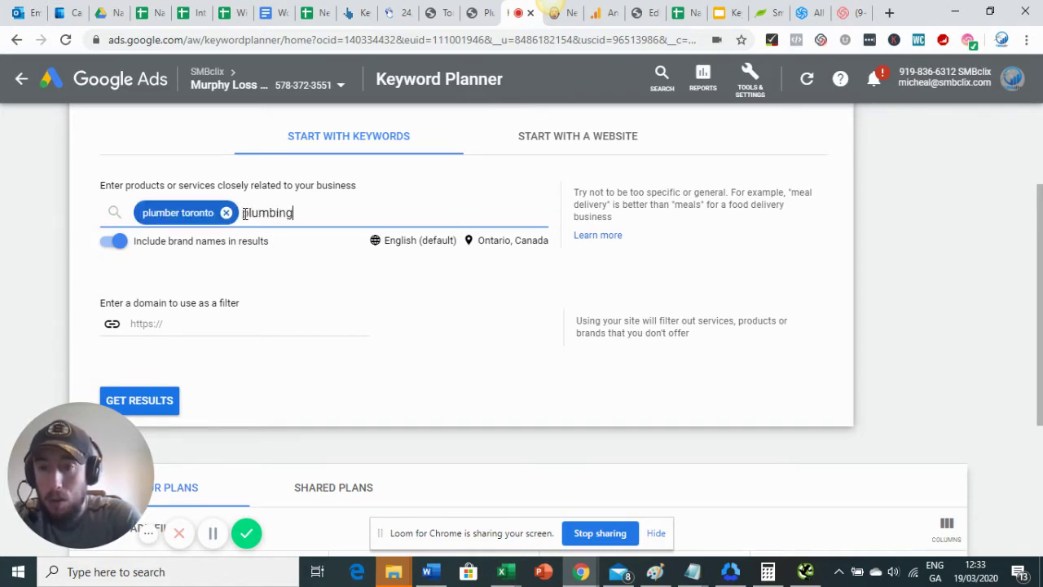
{"action": "type", "text": " toronto,"}
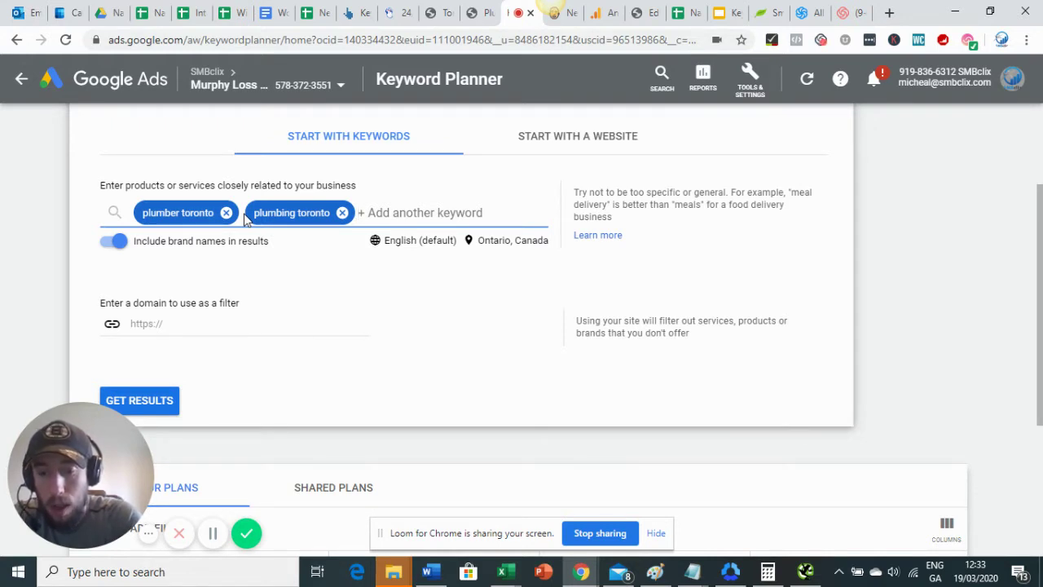
{"action": "type", "text": "toronto bl"}
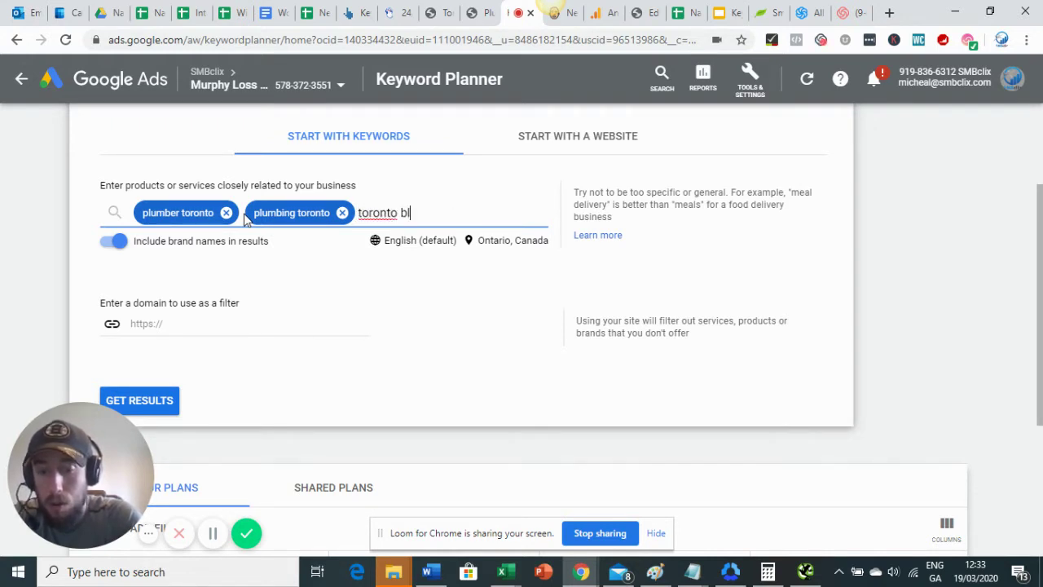
{"action": "type", "text": "plumber,"}
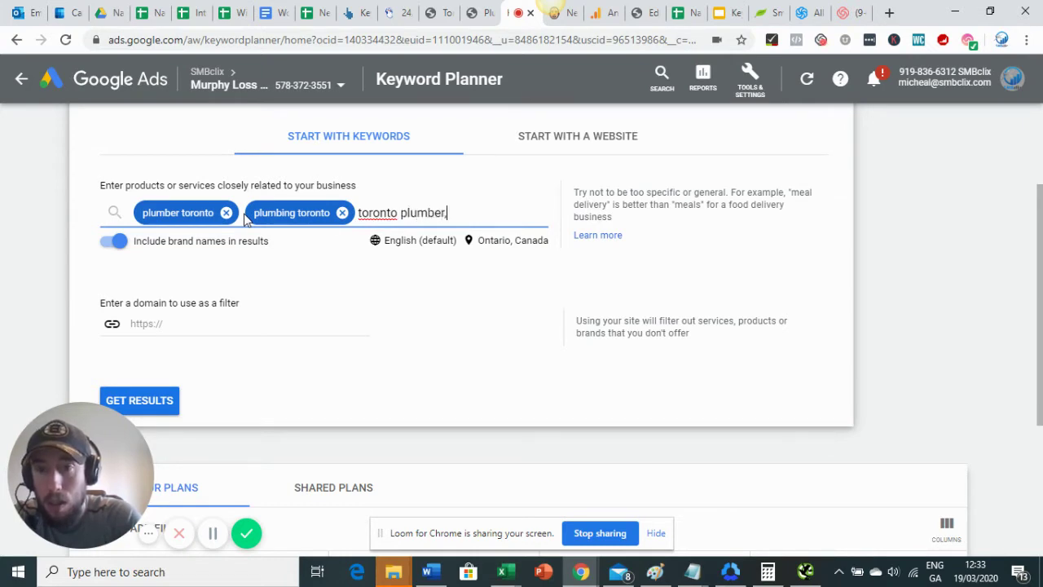
{"action": "key", "text": "Return"}
Add seed keywords 24 hour plumber toronto and emergency plumber toronto
{"action": "type", "text": "24 hours"}
{"action": "key", "text": "BackSpace"}
{"action": "type", "text": "plumber "}
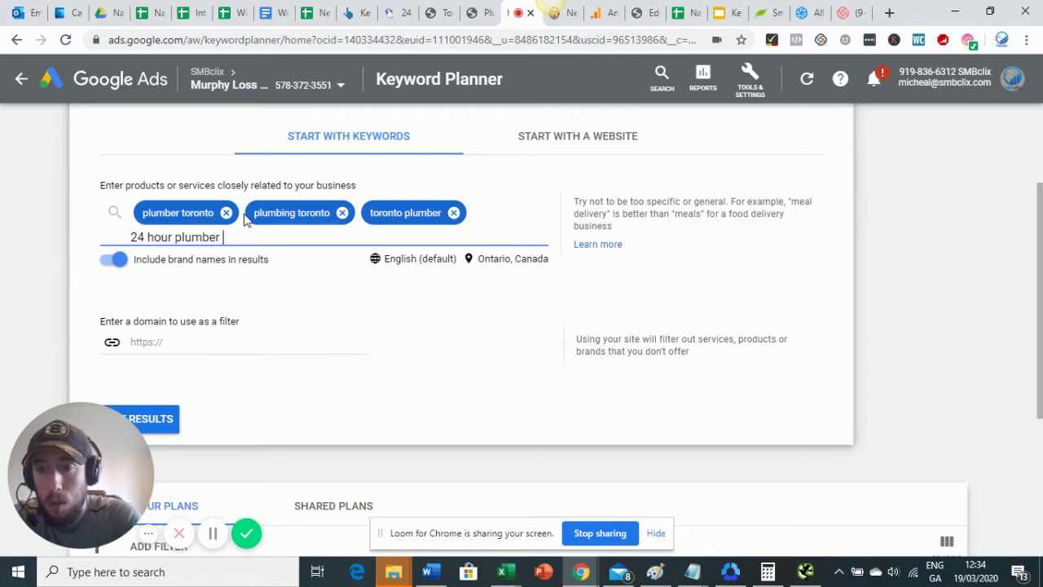
{"action": "type", "text": "toronto"}
{"action": "key", "text": "BackSpace"}
{"action": "key", "text": "BackSpace"}
{"action": "type", "text": "nto"}
{"action": "key", "text": "Return"}
{"action": "type", "text": "emergency plu"}
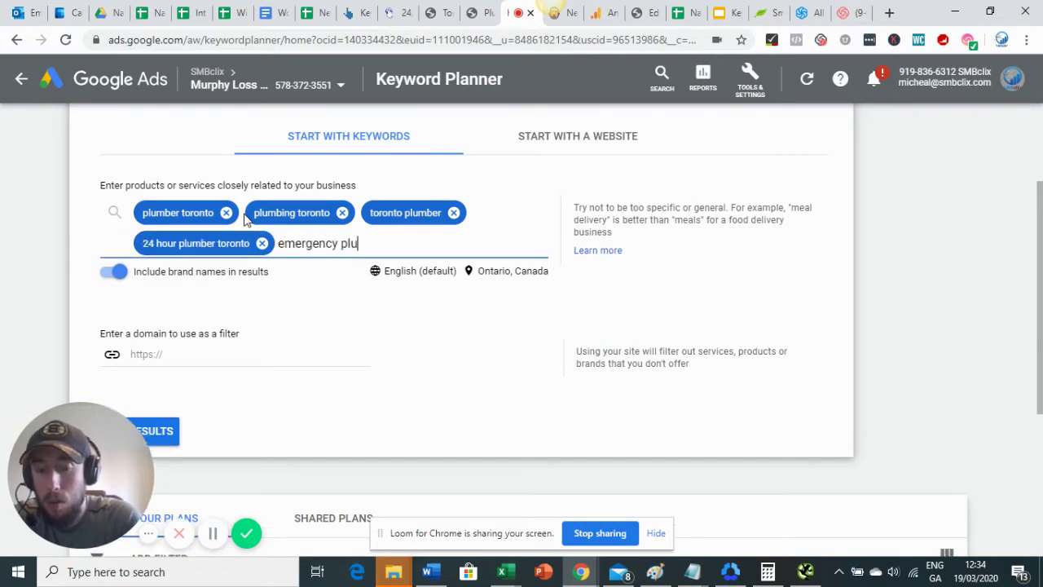
{"action": "type", "text": "mber toronto"}
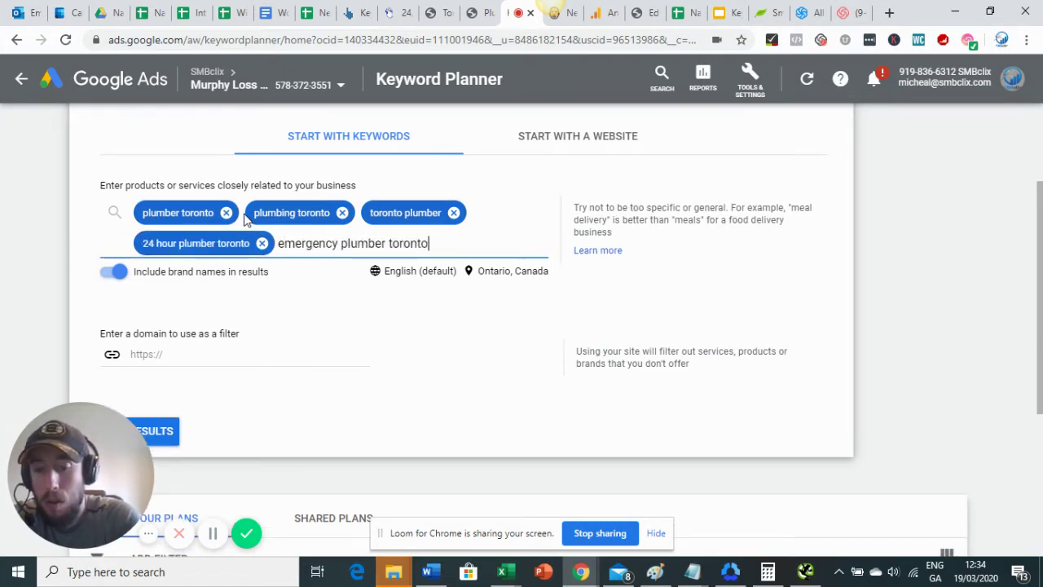
{"action": "key", "text": "Return"}
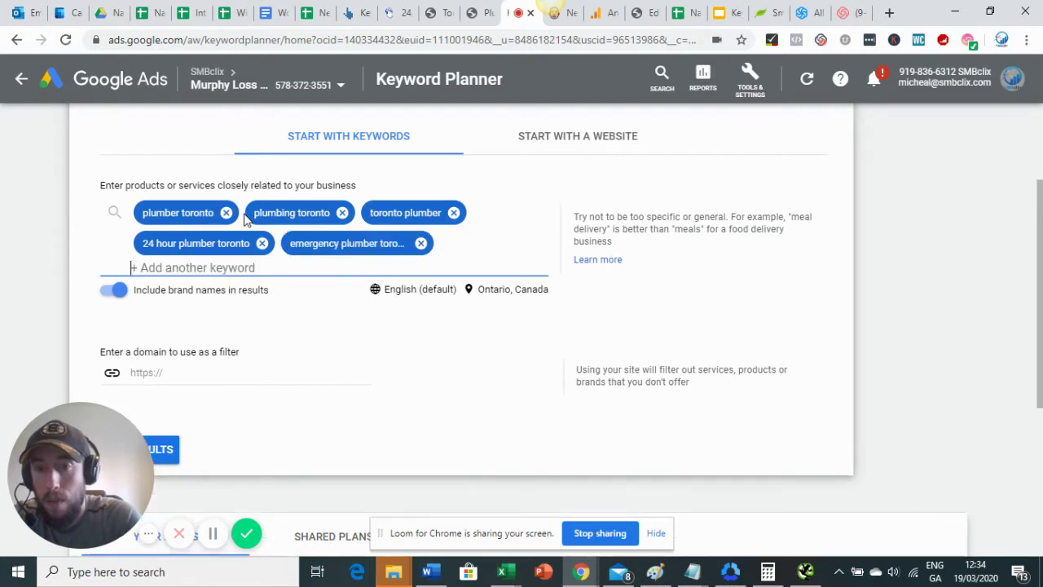
Get results for the seed keywords and browse the 117 keyword ideas
{"action": "left_click", "coordinate": [169, 450]}
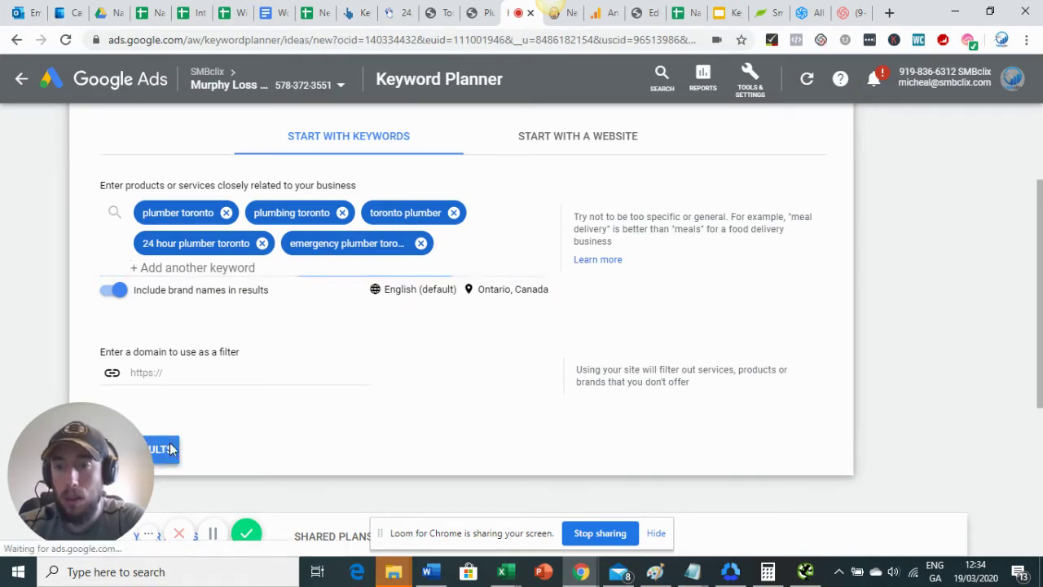
{"action": "scroll", "coordinate": [522, 394], "scroll_direction": "down", "scroll_amount": 1}
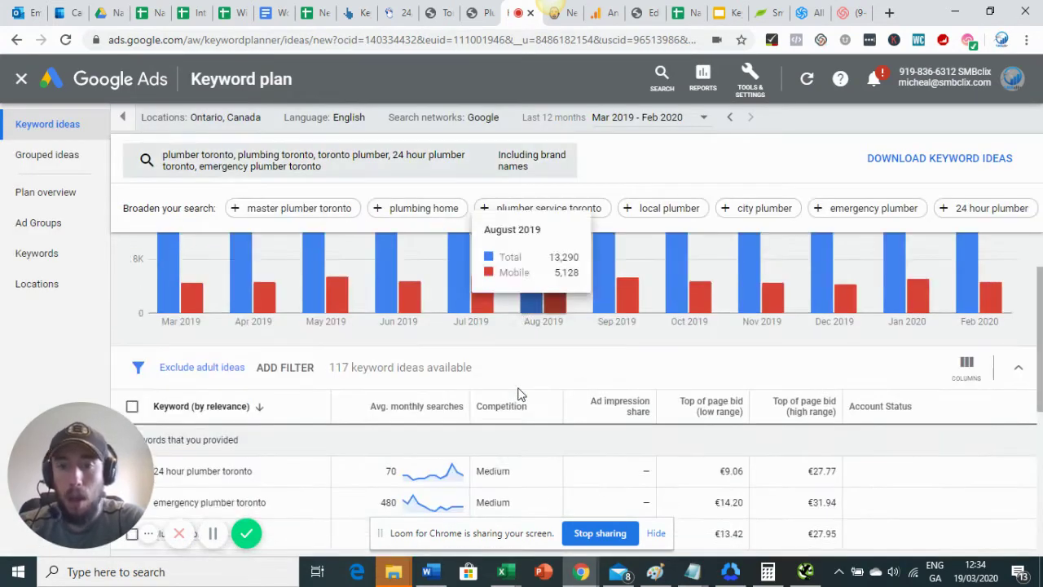
{"action": "scroll", "coordinate": [520, 394], "scroll_direction": "down", "scroll_amount": 2}
{"action": "scroll", "coordinate": [514, 392], "scroll_direction": "up", "scroll_amount": 1}
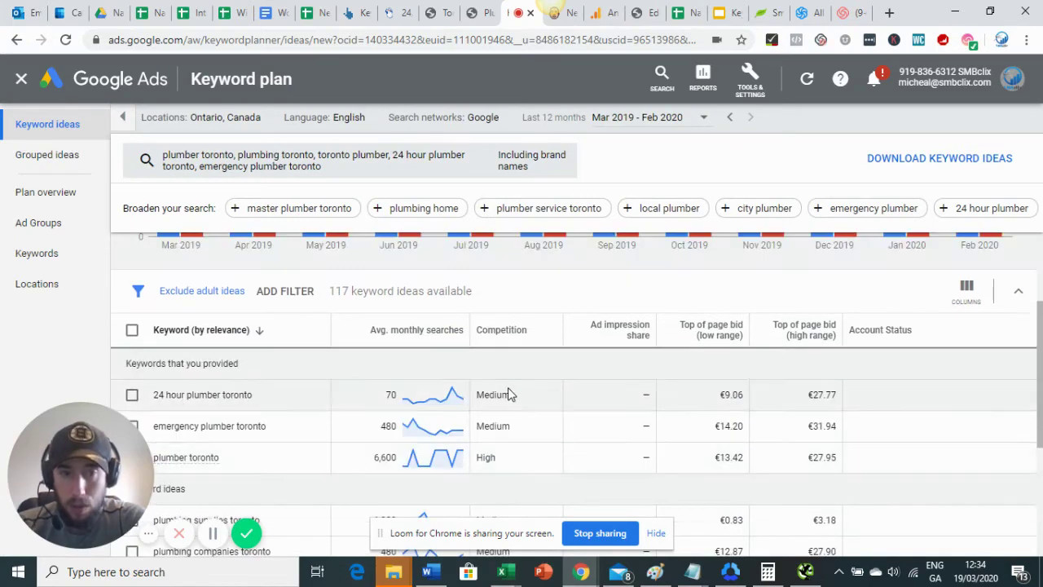
{"action": "scroll", "coordinate": [507, 391], "scroll_direction": "down", "scroll_amount": 1}
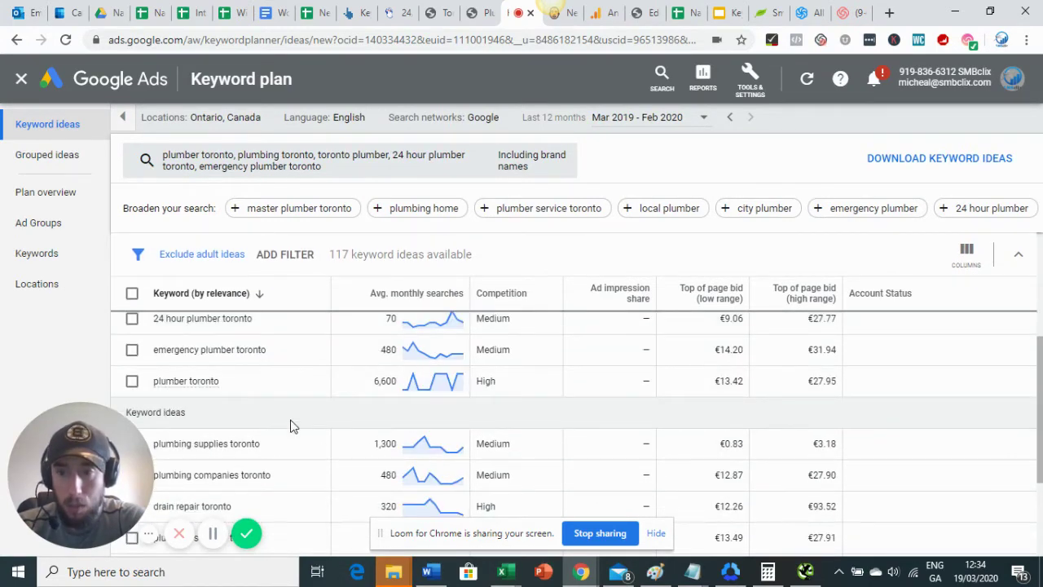
Download the keyword ideas and switch to the Google Drive tab
{"action": "scroll", "coordinate": [994, 240], "scroll_direction": "up", "scroll_amount": 2}
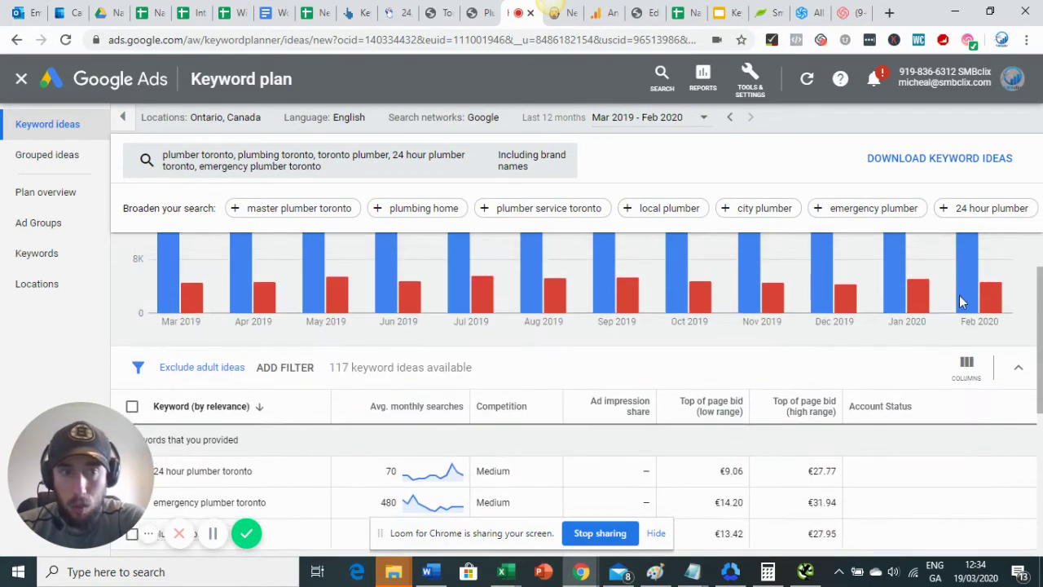
{"action": "left_click", "coordinate": [939, 158]}
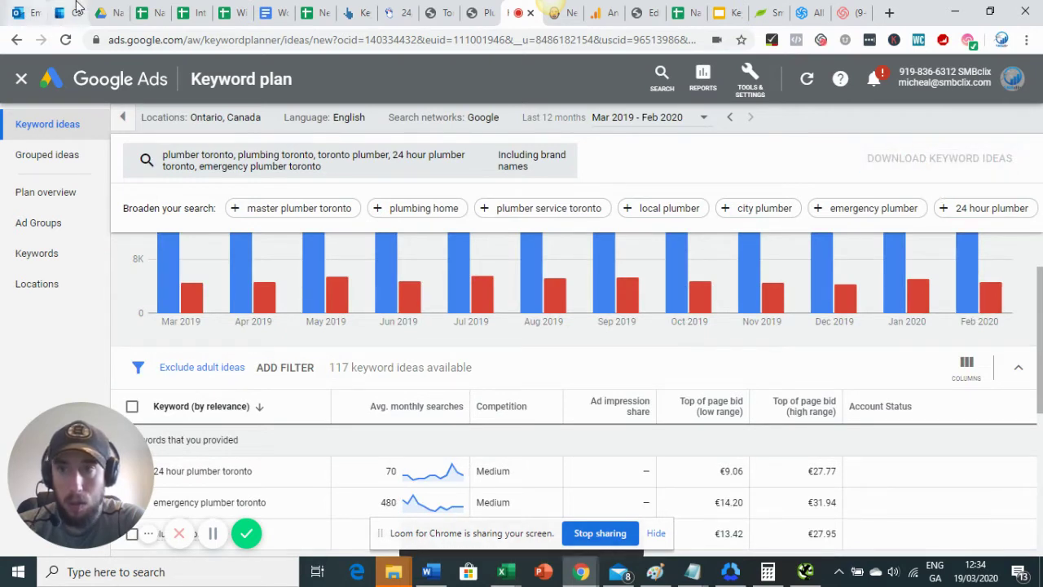
{"action": "left_click", "coordinate": [100, 12]}
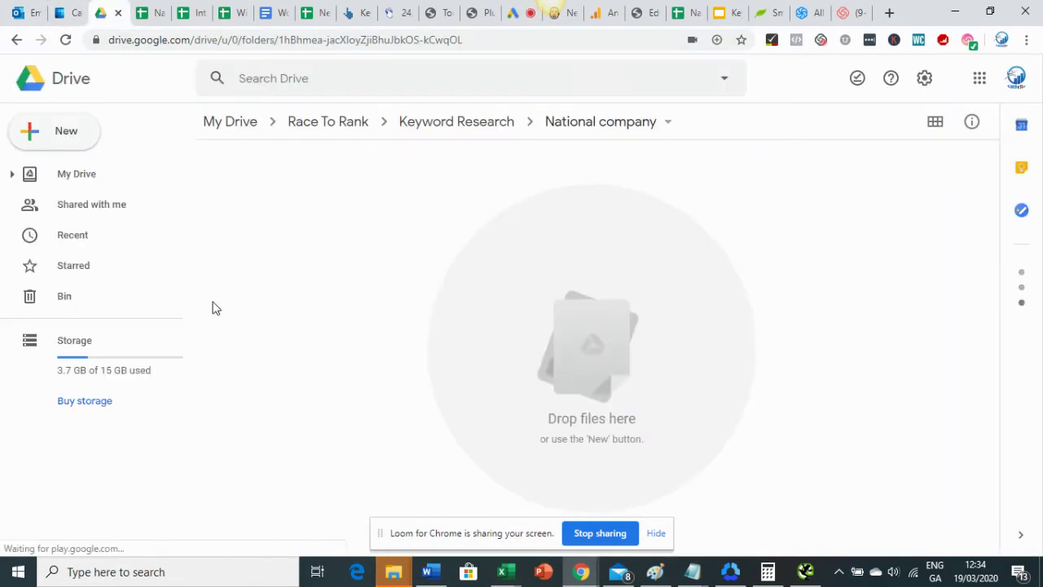
Create and open a Local Company folder in Keyword Research, then open the downloaded Keyword Stats CSV
{"action": "left_click", "coordinate": [472, 126]}
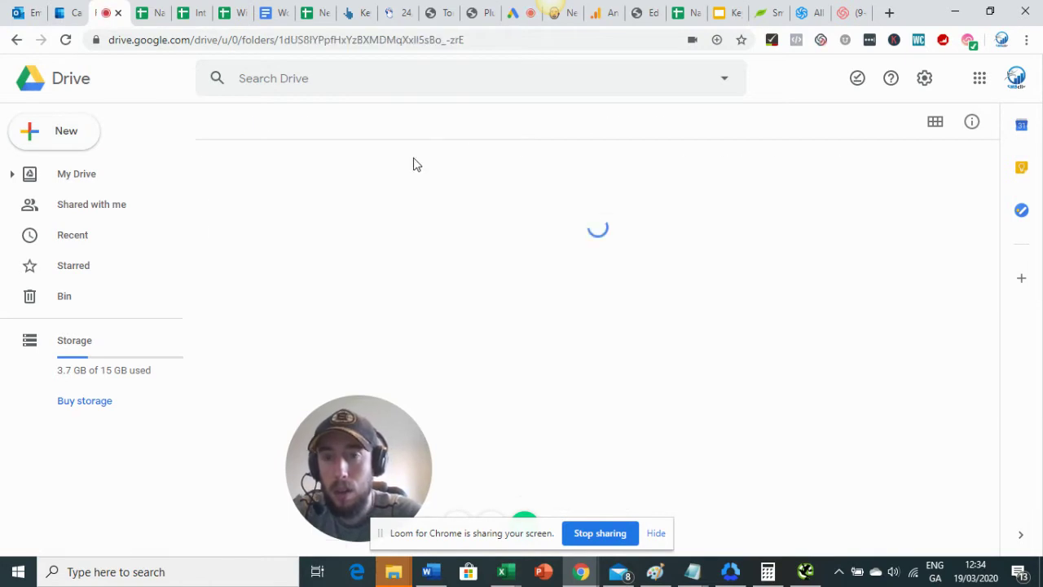
{"action": "left_click", "coordinate": [77, 137]}
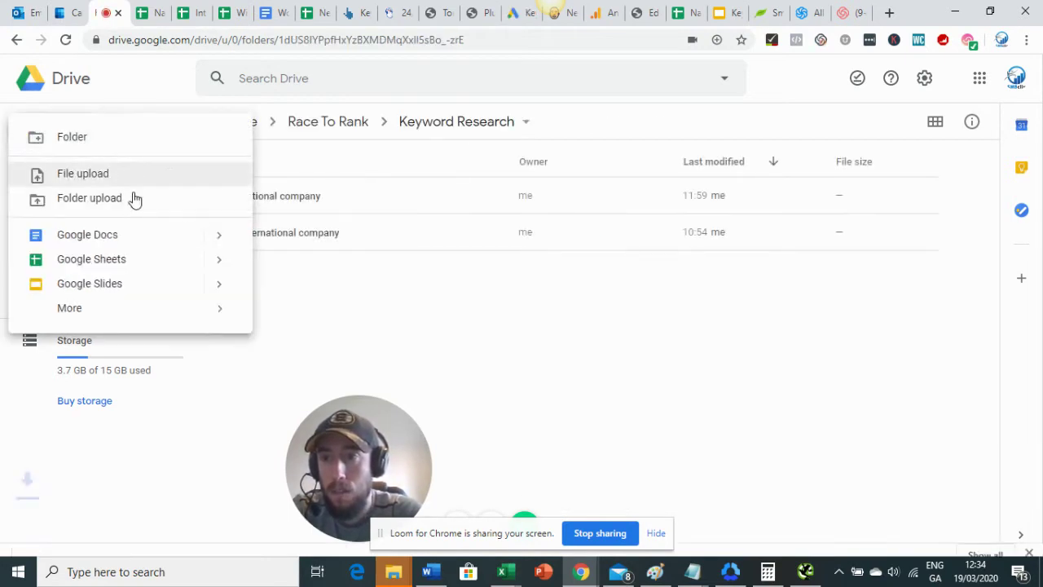
{"action": "left_click", "coordinate": [121, 139]}
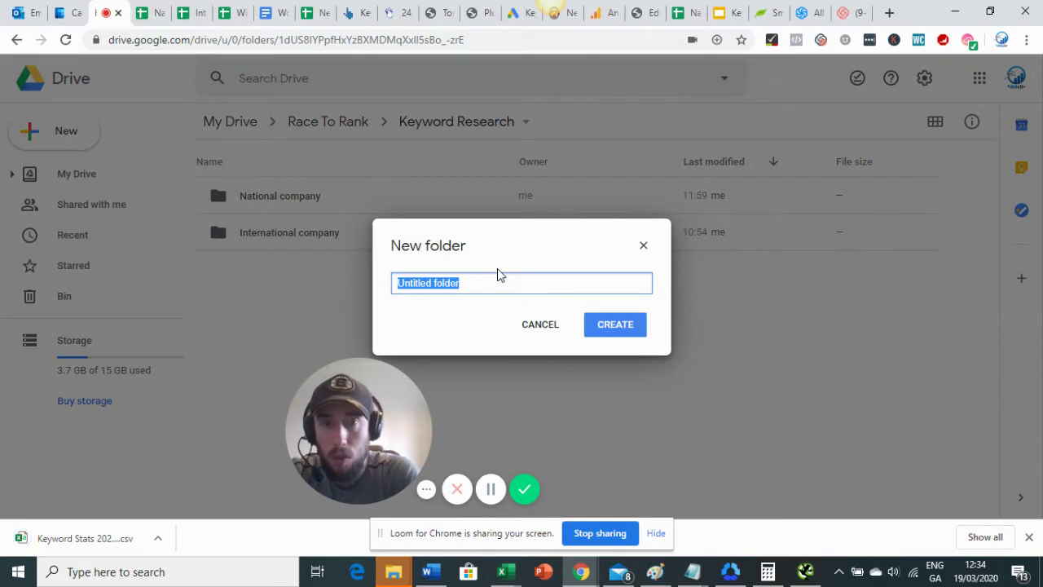
{"action": "type", "text": "Local Company"}
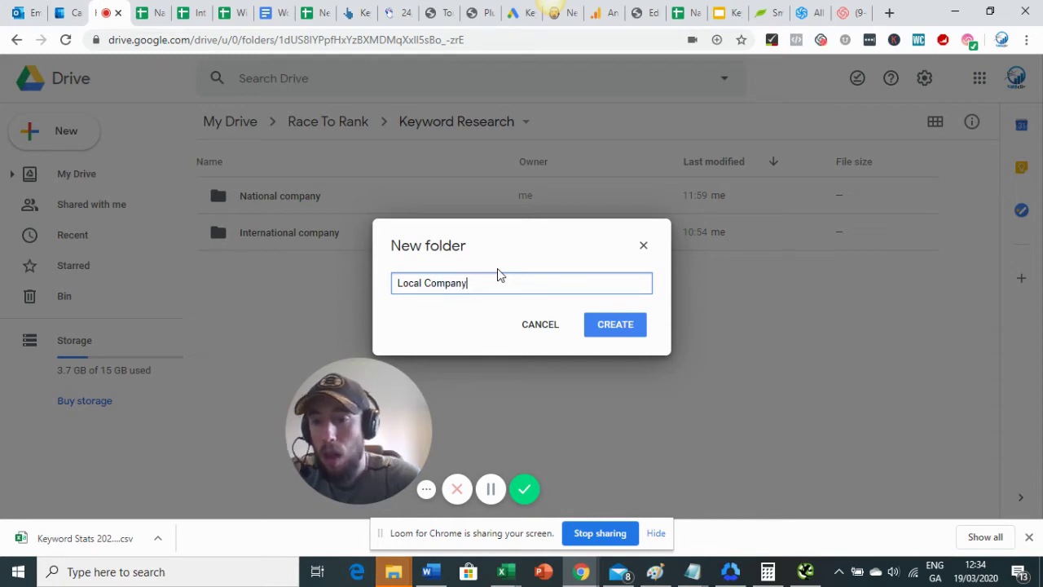
{"action": "left_click", "coordinate": [617, 323]}
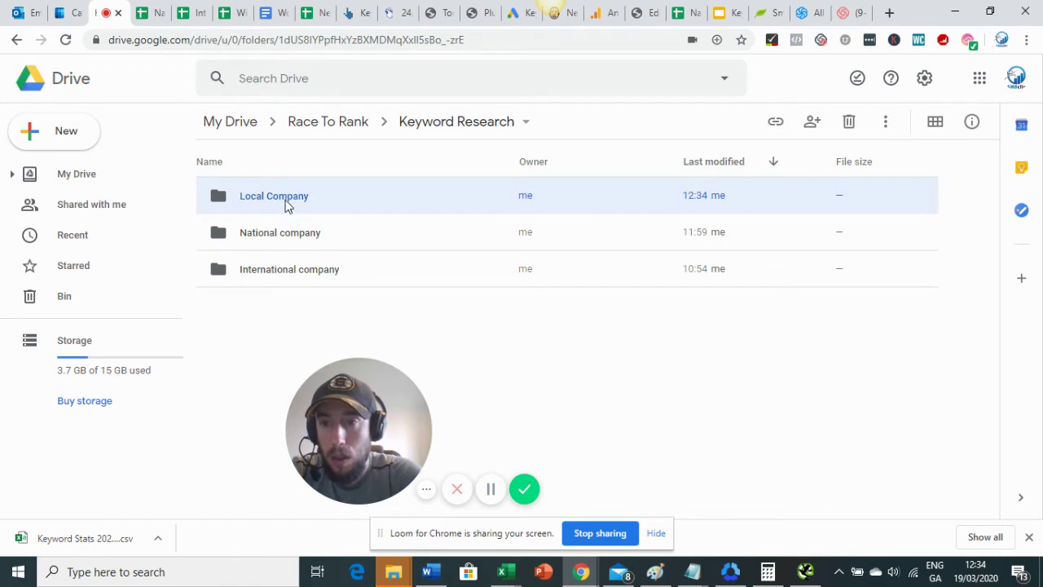
{"action": "double_click", "coordinate": [287, 206]}
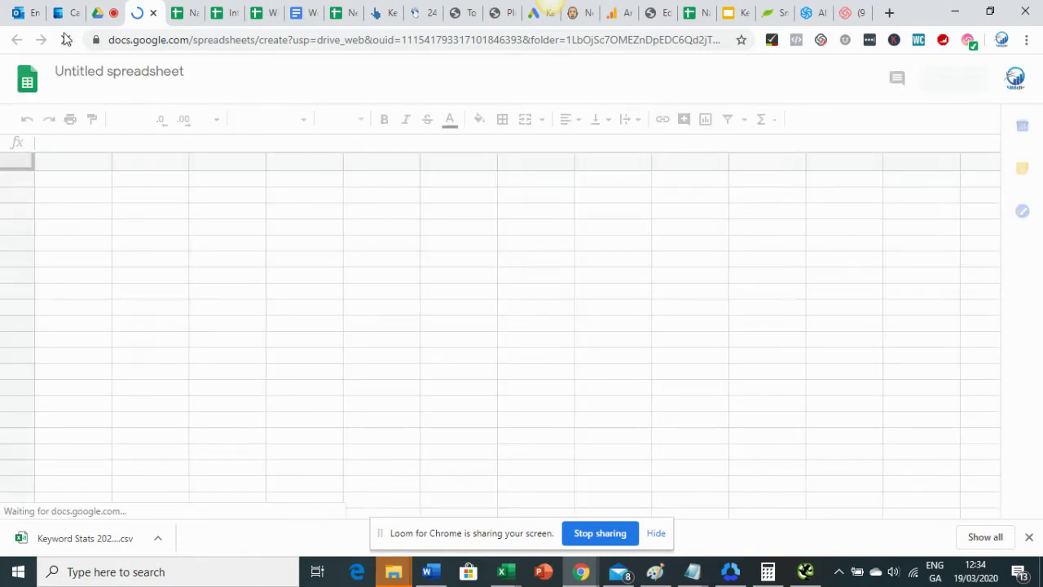
{"action": "left_click", "coordinate": [87, 541]}
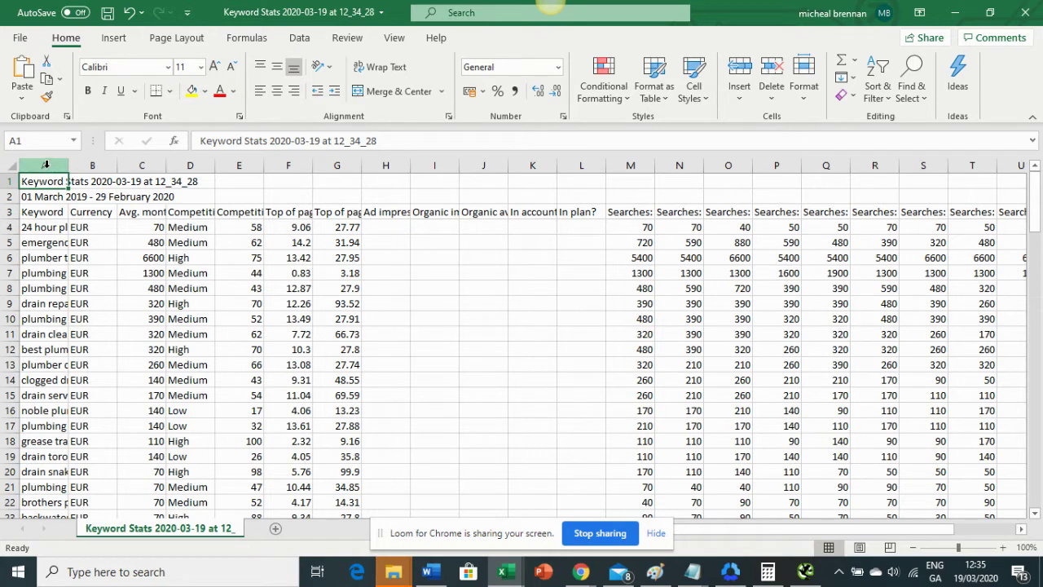
Copy columns A–C (Keyword, Currency, average monthly searches) from the Keyword Stats CSV
{"action": "left_click_drag", "start_coordinate": [45, 164], "coordinate": [154, 161]}
{"action": "key", "text": "ctrl+c"}
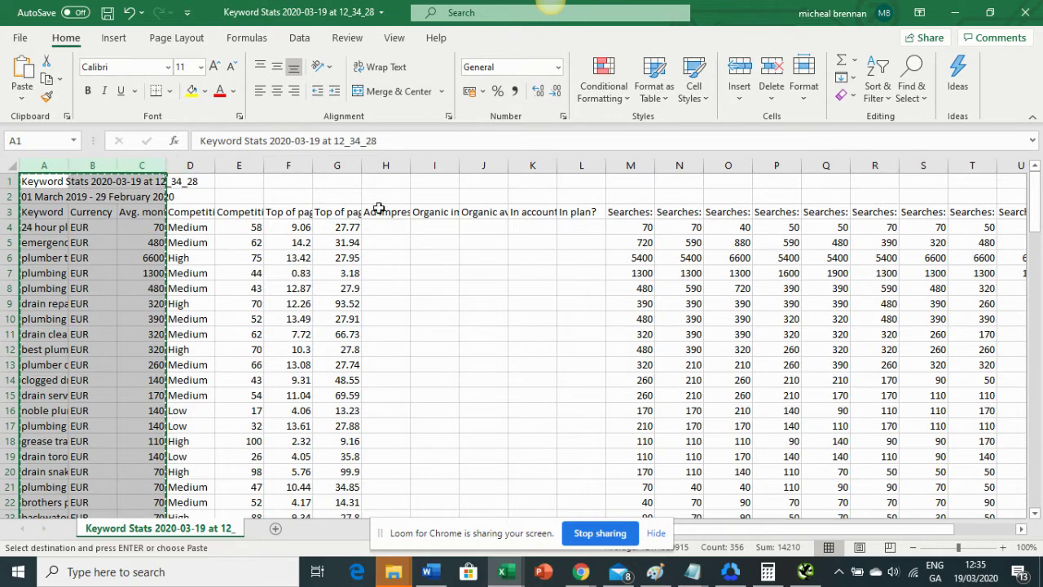
{"action": "left_click", "coordinate": [580, 573]}
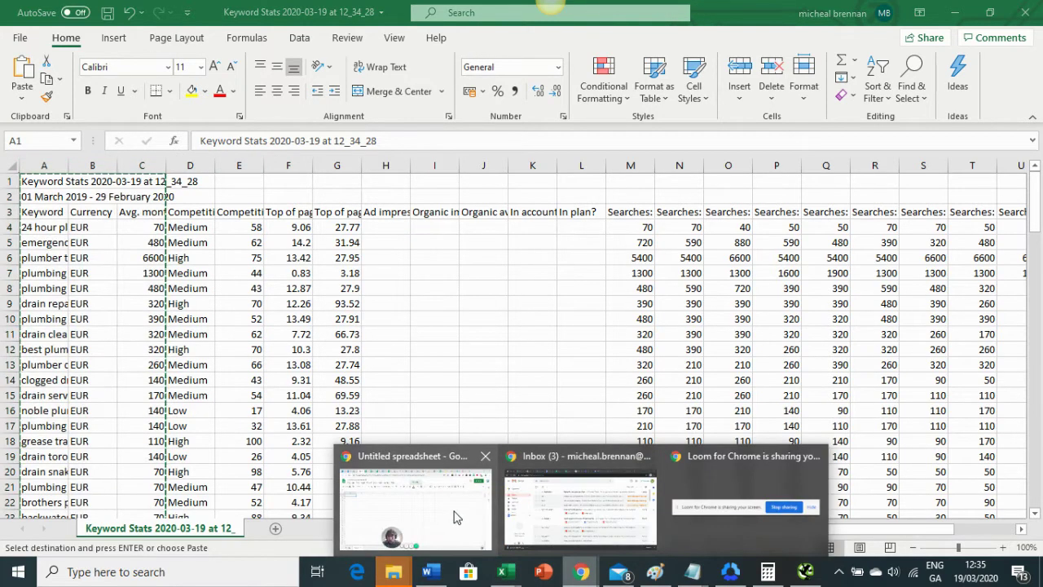
Paste the copied keyword columns into cell A1 of the Untitled spreadsheet
{"action": "left_click", "coordinate": [454, 516]}
{"action": "left_click", "coordinate": [91, 218]}
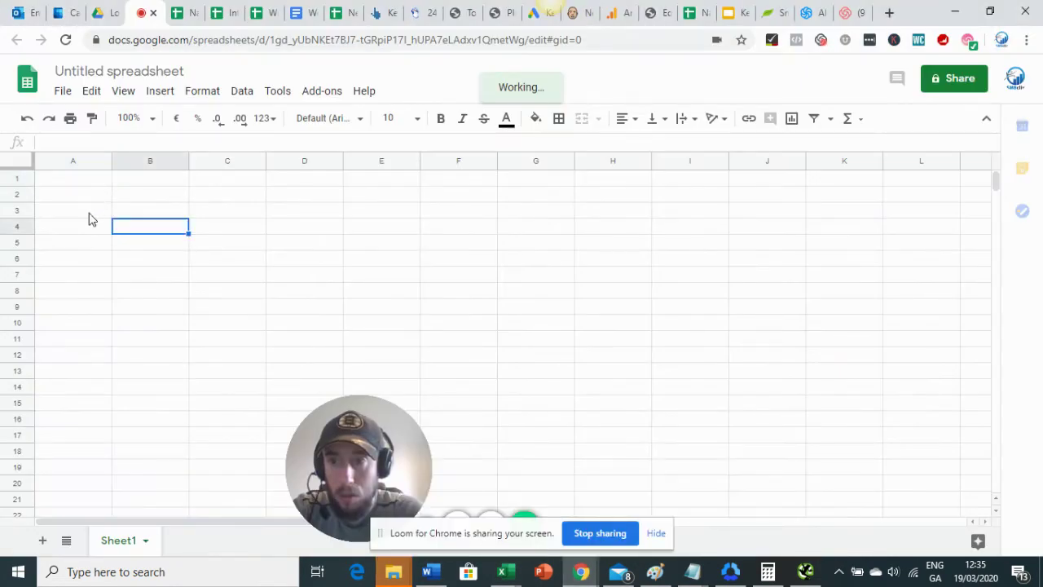
{"action": "key", "text": "Left"}
{"action": "key", "text": "Up"}
{"action": "key", "text": "Up"}
{"action": "key", "text": "Up"}
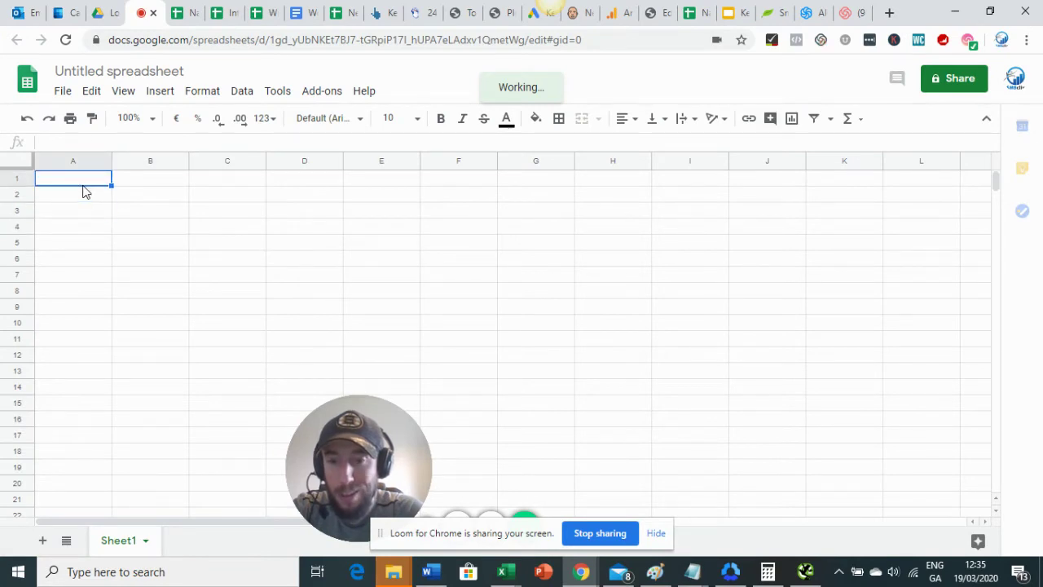
{"action": "key", "text": "ctrl+v"}
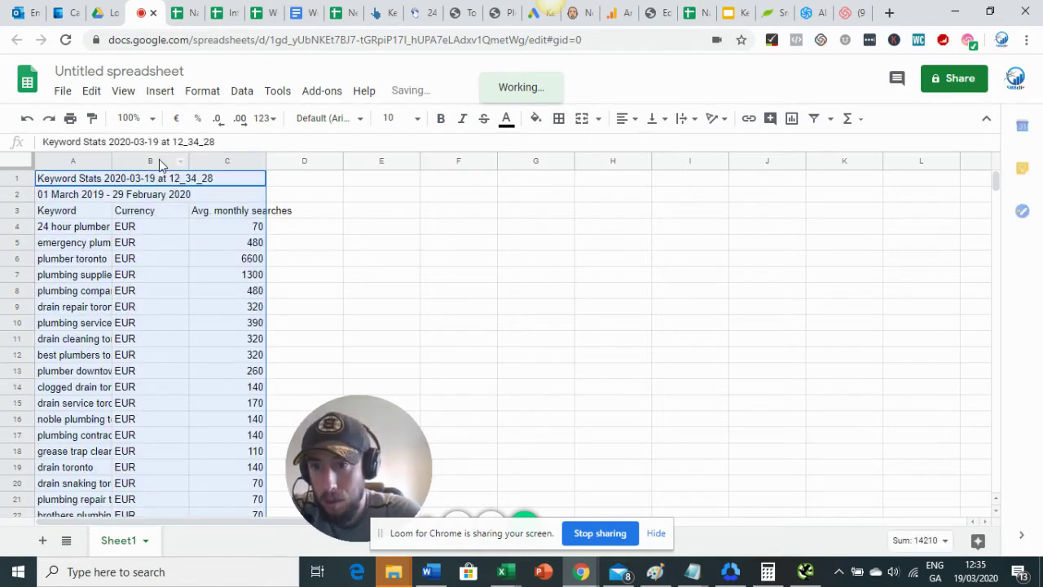
Delete the Currency column and widen the Keyword column to fit full phrases
{"action": "left_click", "coordinate": [155, 158]}
{"action": "right_click", "coordinate": [155, 158]}
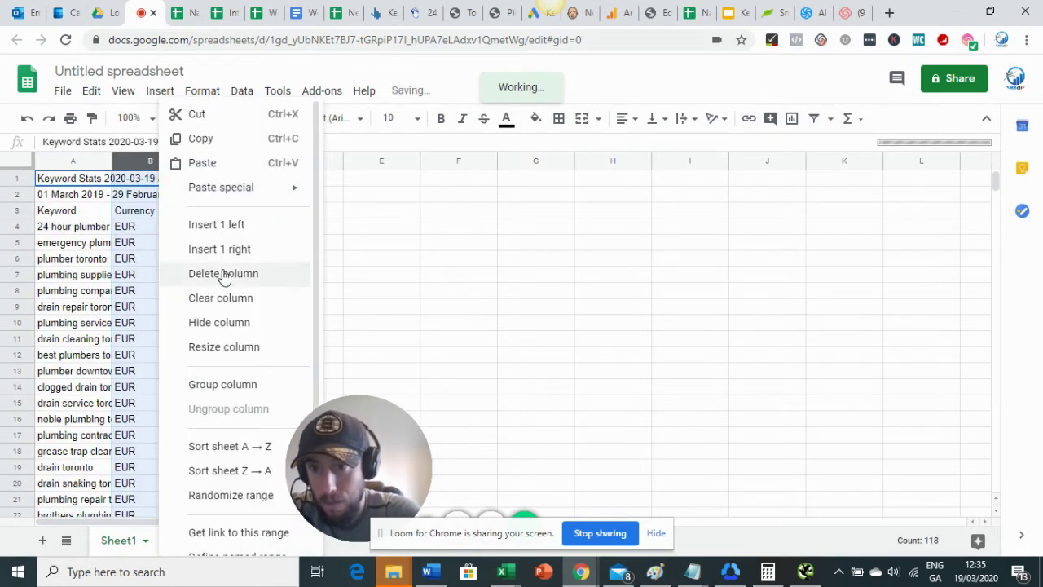
{"action": "left_click", "coordinate": [223, 273]}
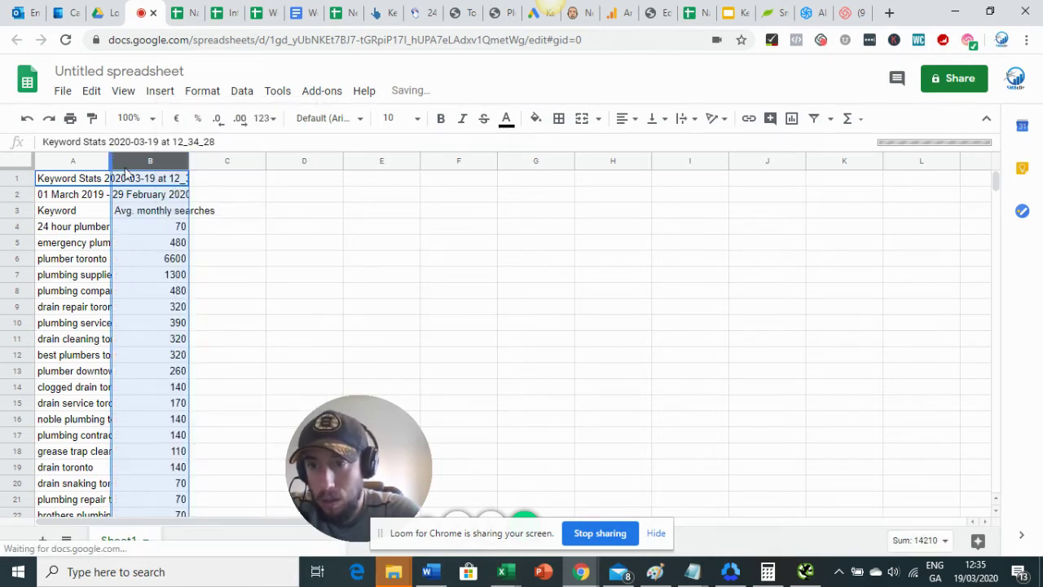
{"action": "left_click_drag", "start_coordinate": [190, 161], "coordinate": [299, 174]}
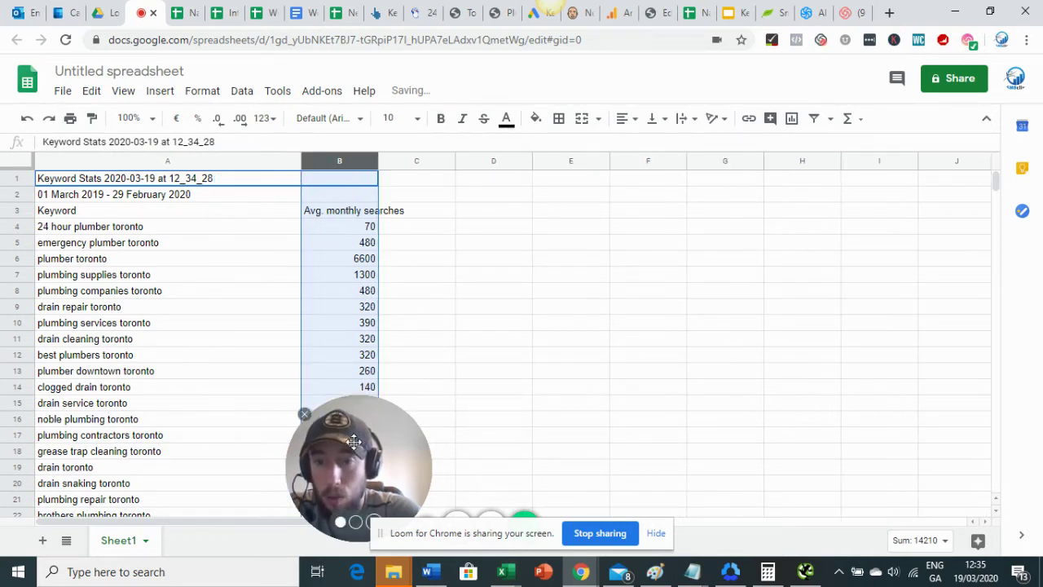
{"action": "mouse_move", "coordinate": [349, 443]}
{"action": "left_mouse_down"}
{"action": "mouse_move", "coordinate": [247, 442]}
{"action": "mouse_move", "coordinate": [354, 440]}
{"action": "left_mouse_up"}
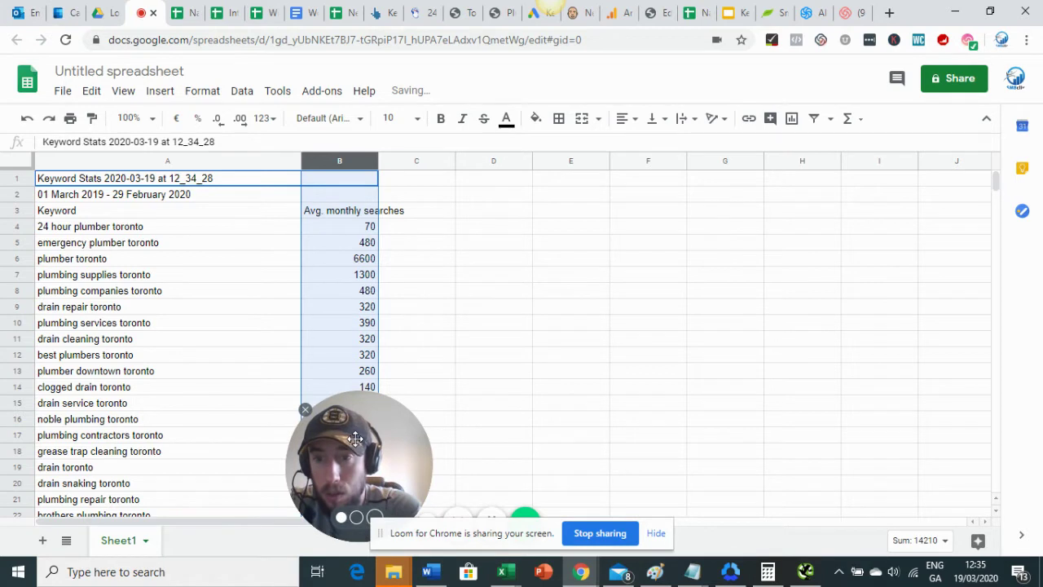
Fill the plumber toronto row (6600 searches) bright green
{"action": "left_click", "coordinate": [473, 407]}
{"action": "left_click", "coordinate": [657, 534]}
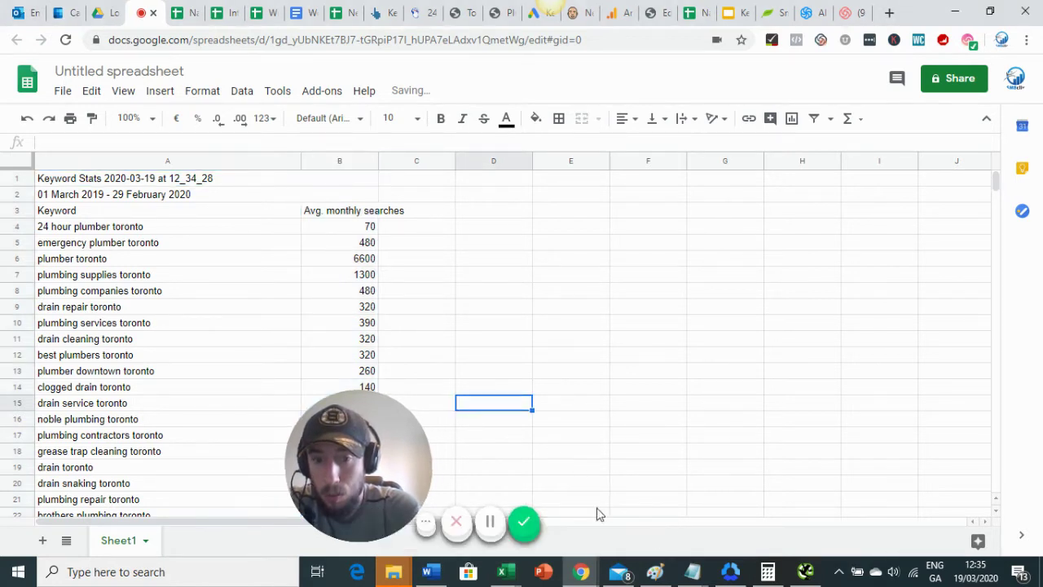
{"action": "left_click_drag", "start_coordinate": [385, 466], "coordinate": [733, 431]}
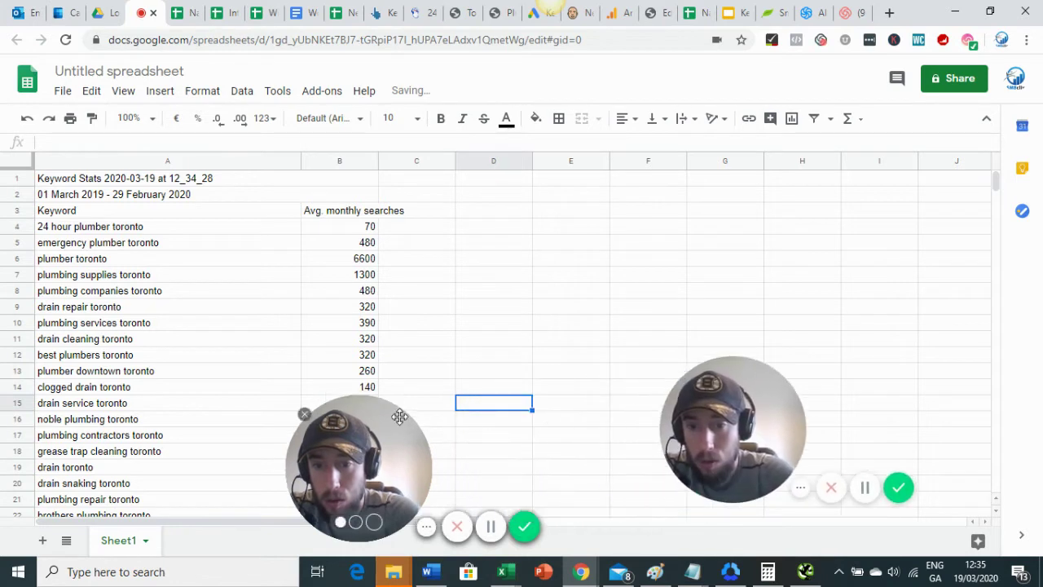
{"action": "left_click_drag", "start_coordinate": [386, 456], "coordinate": [420, 267]}
{"action": "left_click", "coordinate": [317, 227]}
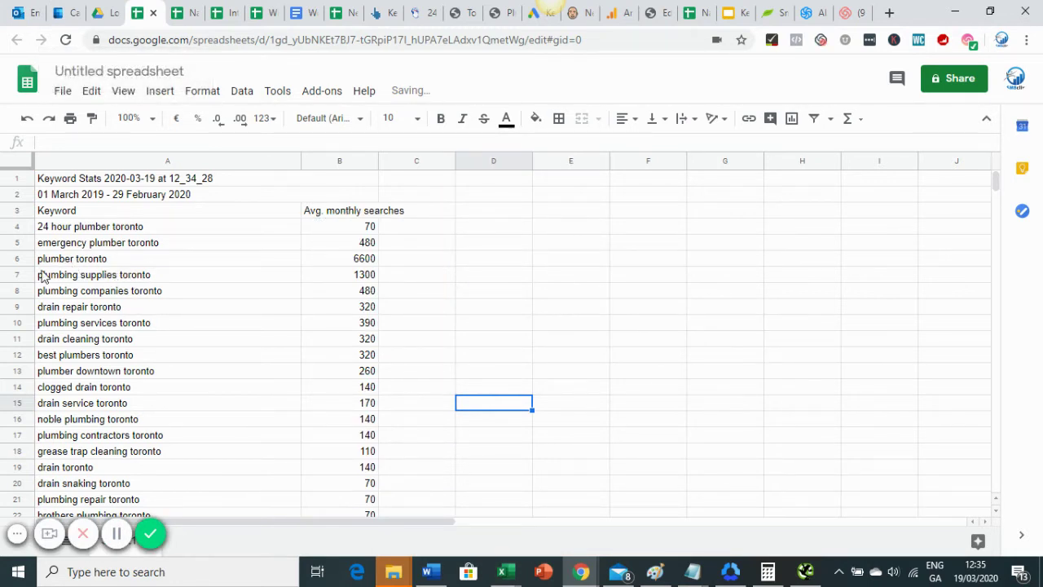
{"action": "left_click", "coordinate": [18, 259]}
{"action": "left_click", "coordinate": [390, 261]}
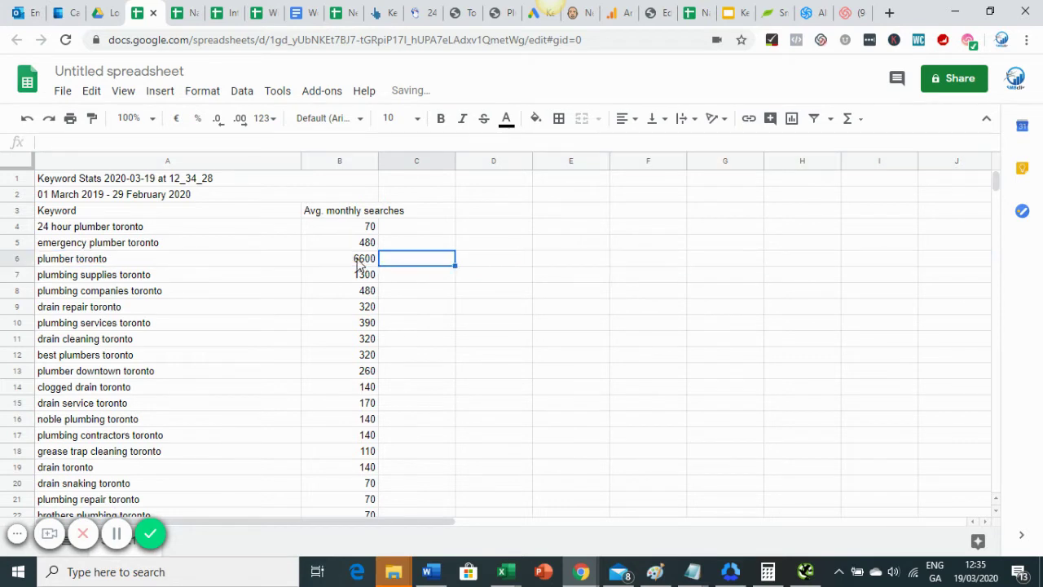
{"action": "left_click", "coordinate": [352, 263]}
{"action": "left_click_drag", "start_coordinate": [352, 262], "coordinate": [204, 266]}
{"action": "left_click", "coordinate": [535, 118]}
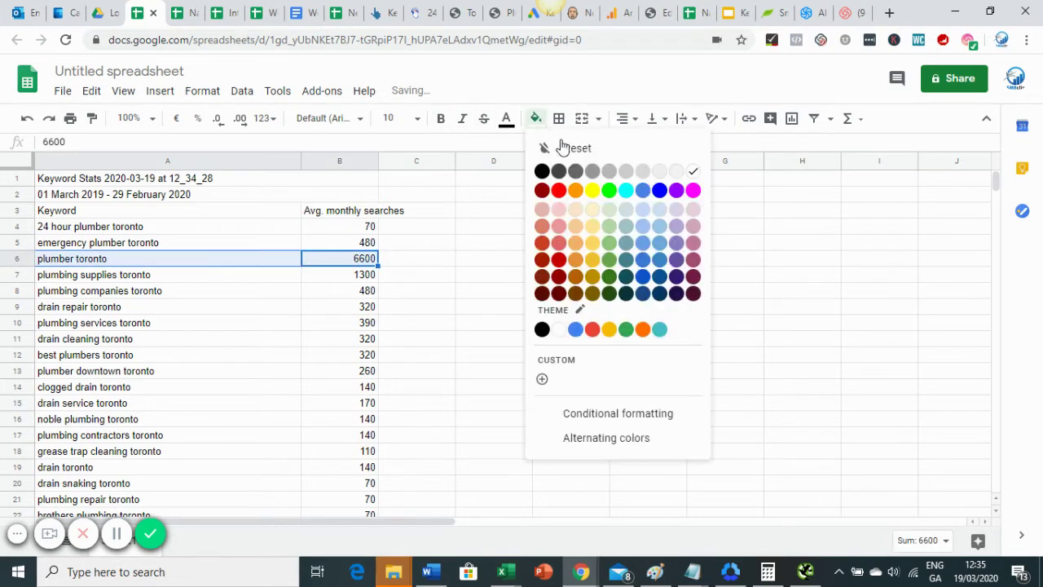
{"action": "left_click", "coordinate": [609, 190]}
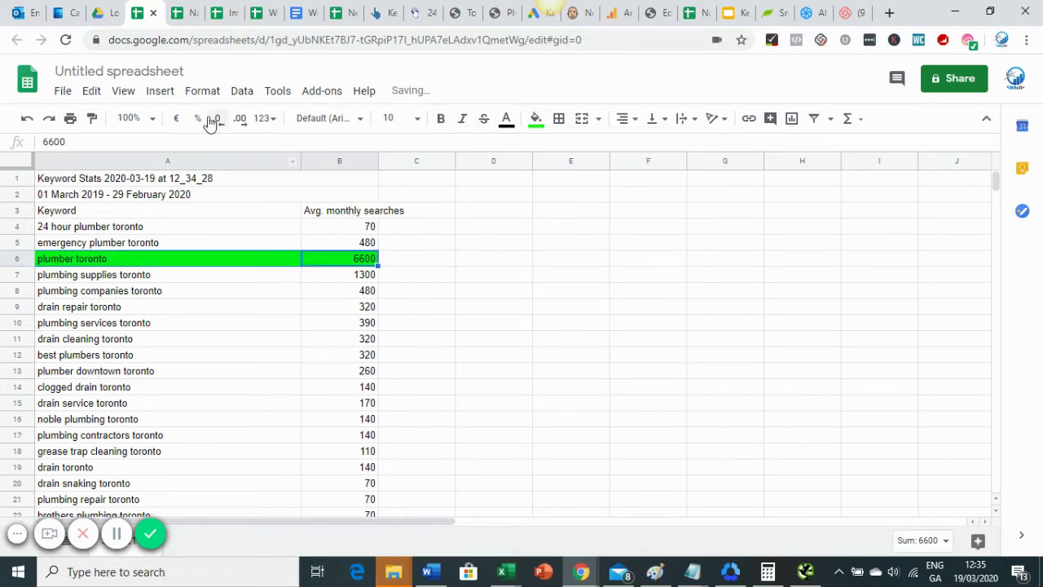
Fill the emergency plumber toronto and 24 hour plumber toronto rows bright green
{"action": "left_click", "coordinate": [266, 244]}
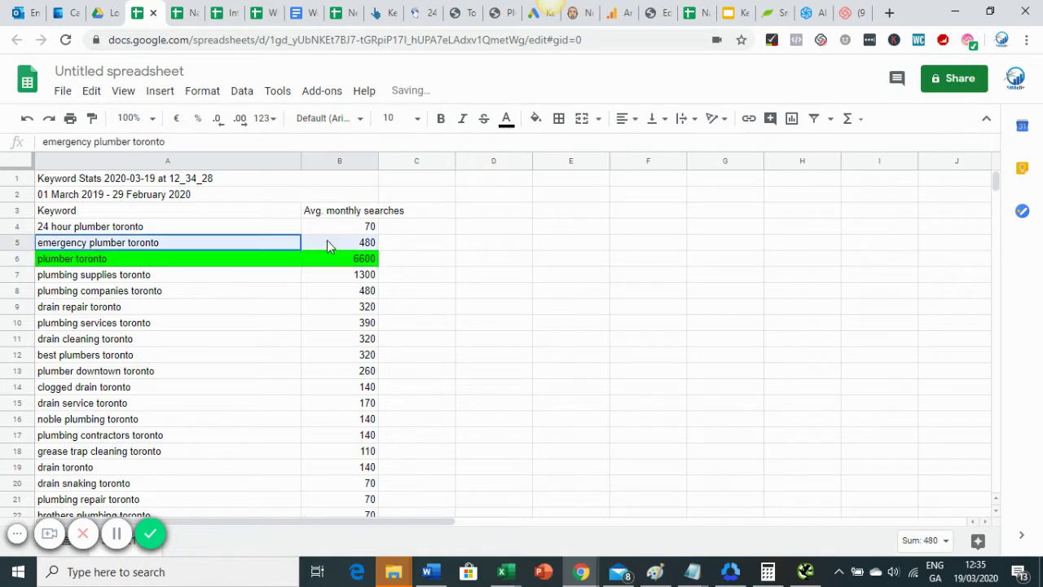
{"action": "left_click", "coordinate": [535, 119]}
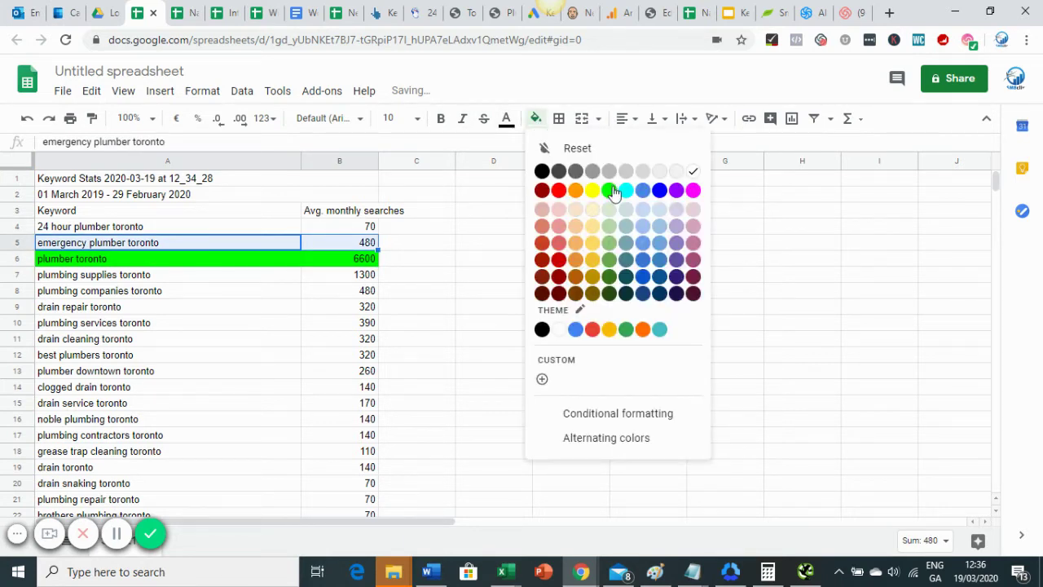
{"action": "left_click", "coordinate": [609, 190]}
{"action": "left_click_drag", "start_coordinate": [276, 232], "coordinate": [319, 230]}
{"action": "left_click", "coordinate": [535, 119]}
{"action": "left_click", "coordinate": [609, 191]}
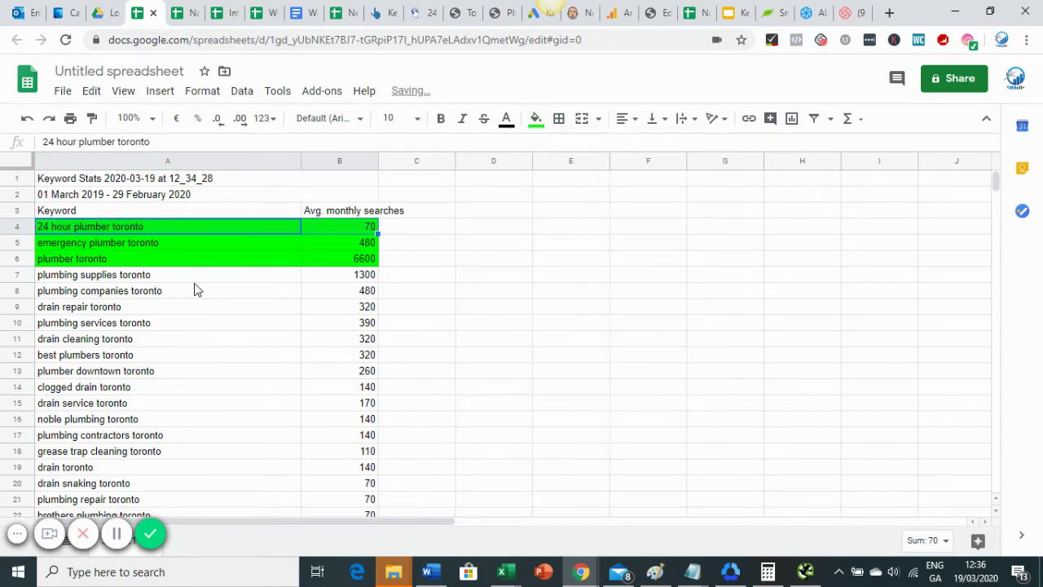
Fill the plumbing companies toronto row bright green
{"action": "left_click", "coordinate": [149, 277]}
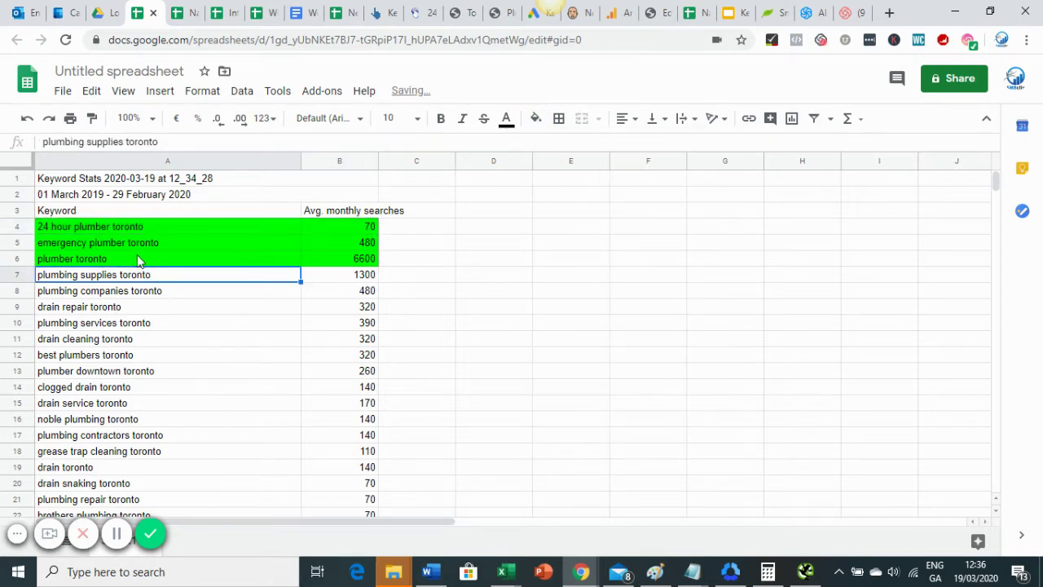
{"action": "left_click", "coordinate": [139, 260]}
{"action": "left_click", "coordinate": [308, 263]}
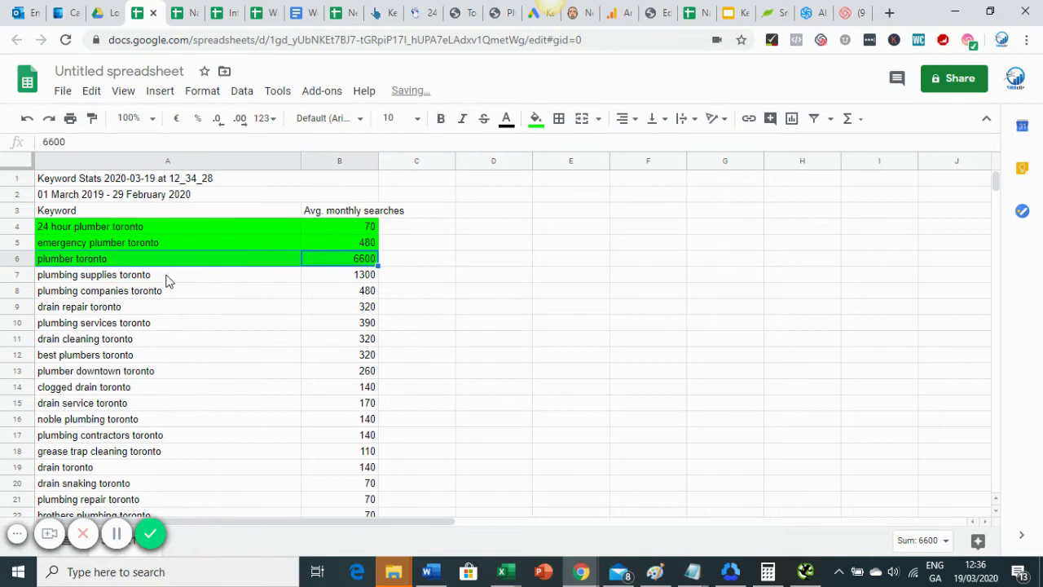
{"action": "left_click_drag", "start_coordinate": [165, 280], "coordinate": [330, 281]}
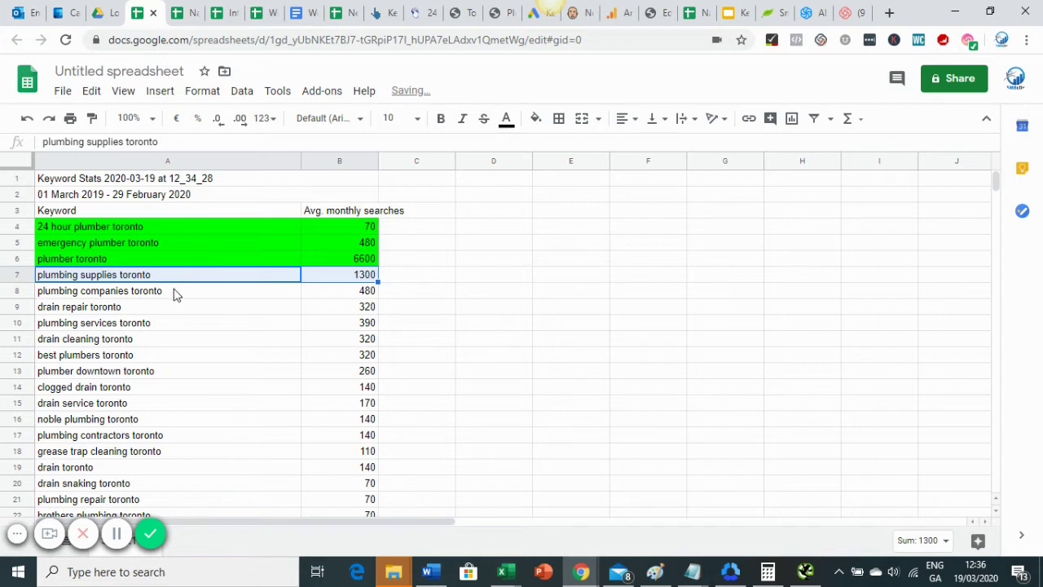
{"action": "left_click_drag", "start_coordinate": [173, 297], "coordinate": [314, 303]}
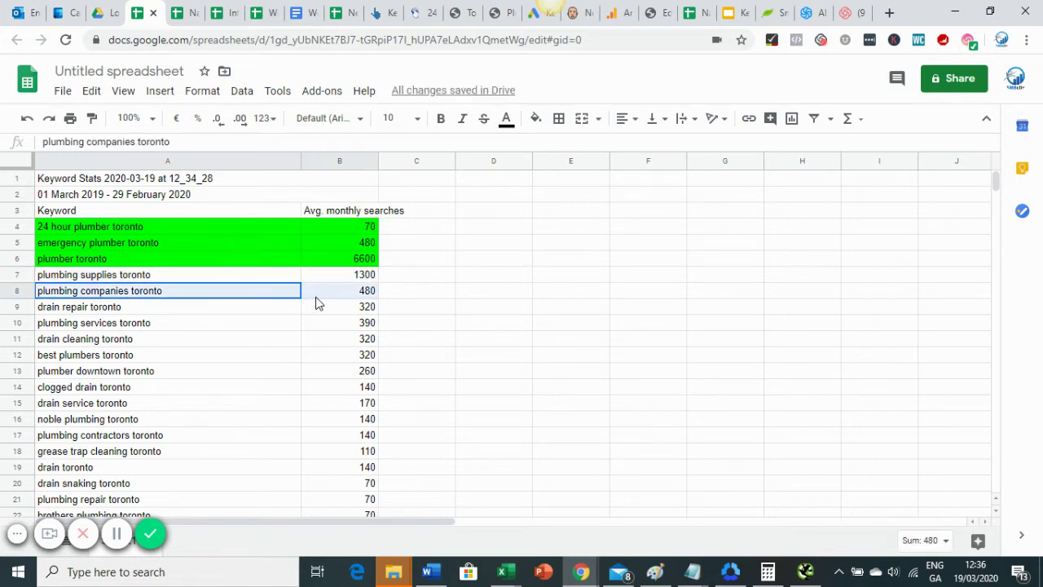
{"action": "left_click", "coordinate": [536, 119]}
{"action": "left_click", "coordinate": [615, 198]}
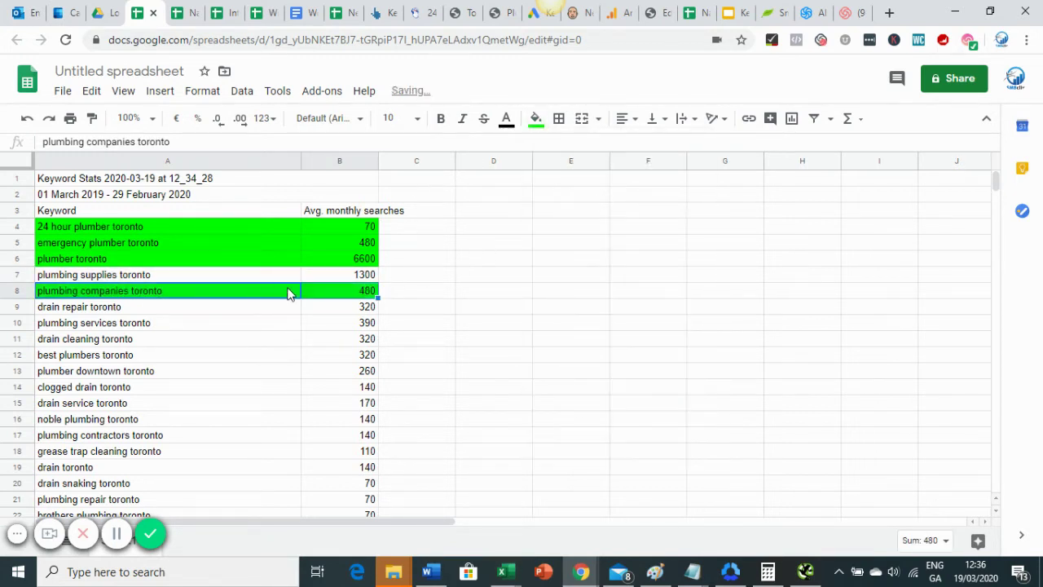
Fill rows 9 and 10, drain repair toronto and plumbing services toronto, bright green
{"action": "left_click_drag", "start_coordinate": [204, 313], "coordinate": [302, 309]}
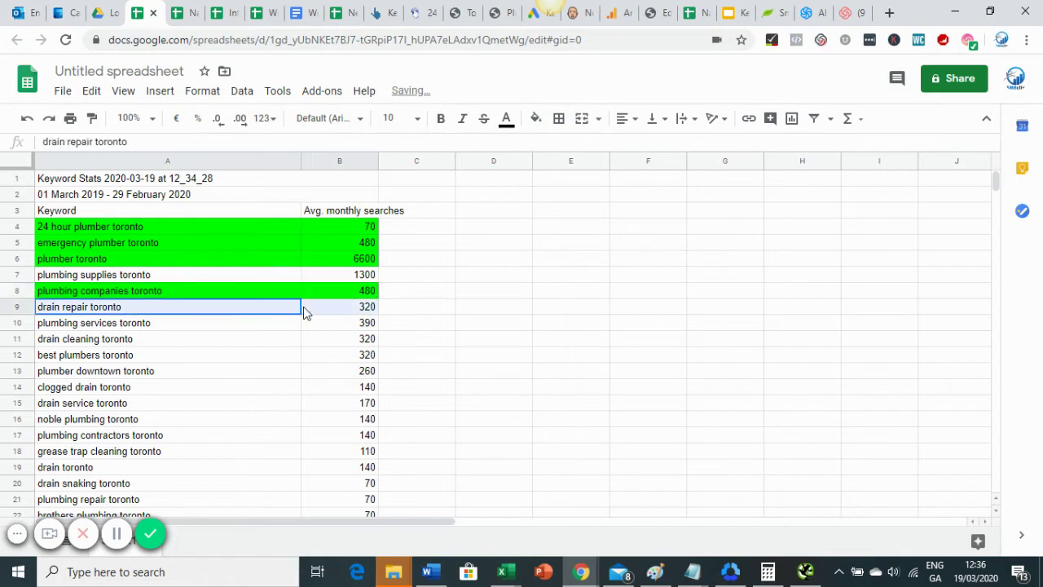
{"action": "left_click", "coordinate": [535, 120]}
{"action": "left_click", "coordinate": [609, 190]}
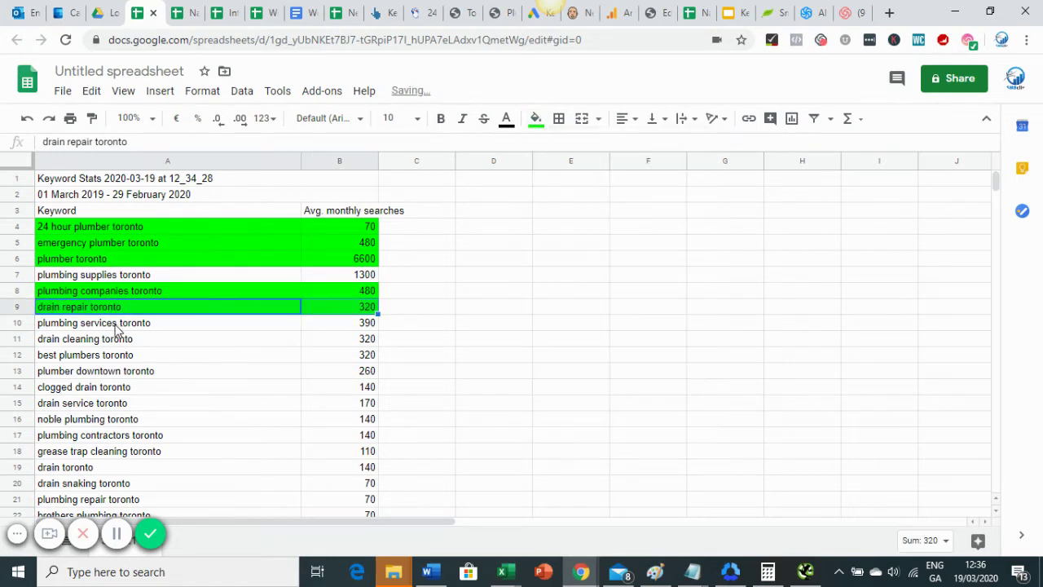
{"action": "left_click_drag", "start_coordinate": [117, 328], "coordinate": [310, 328]}
{"action": "left_click", "coordinate": [535, 120]}
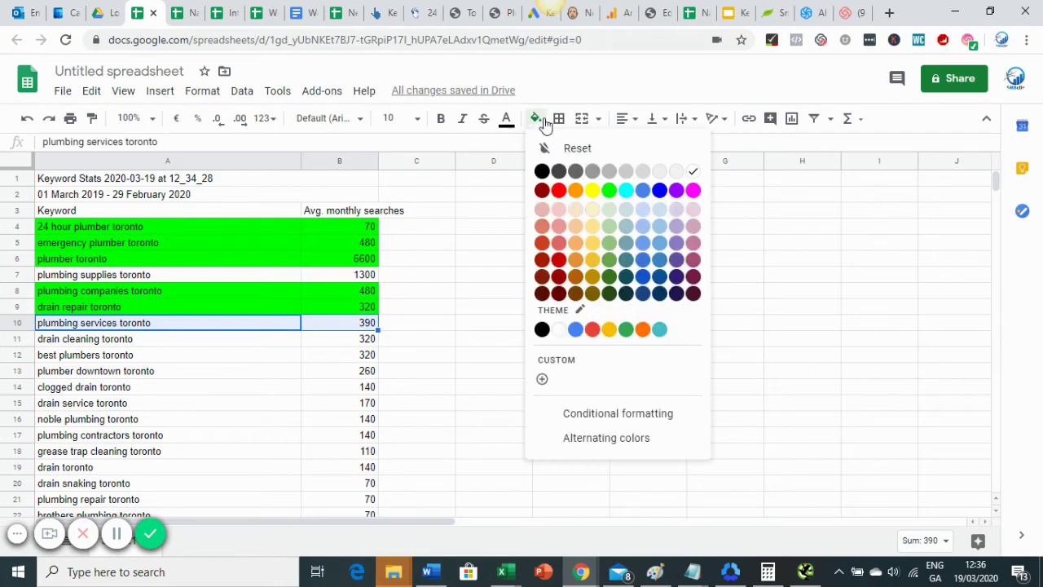
{"action": "left_click", "coordinate": [609, 190]}
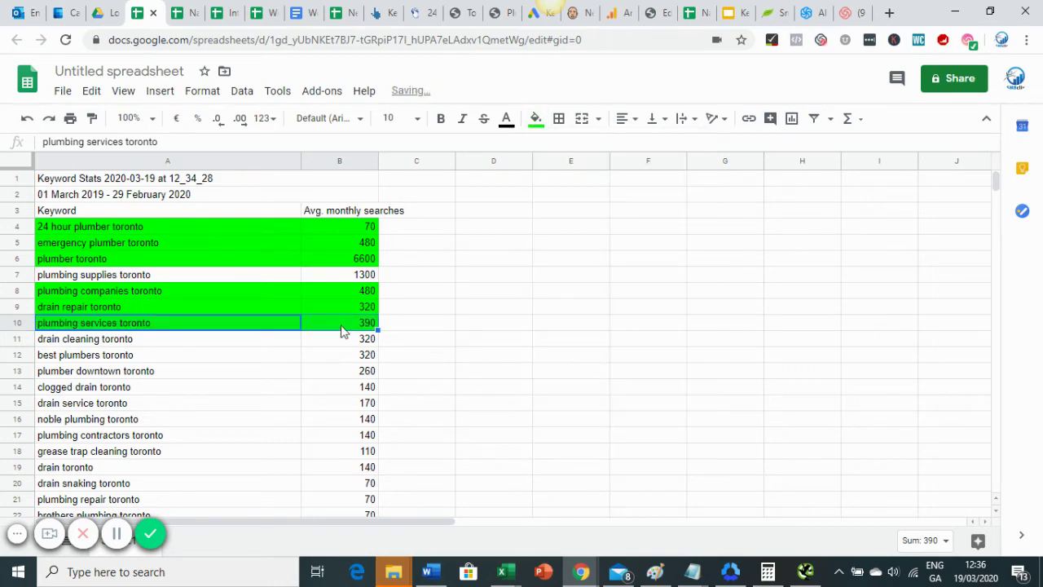
{"action": "mouse_move", "coordinate": [693, 571]}
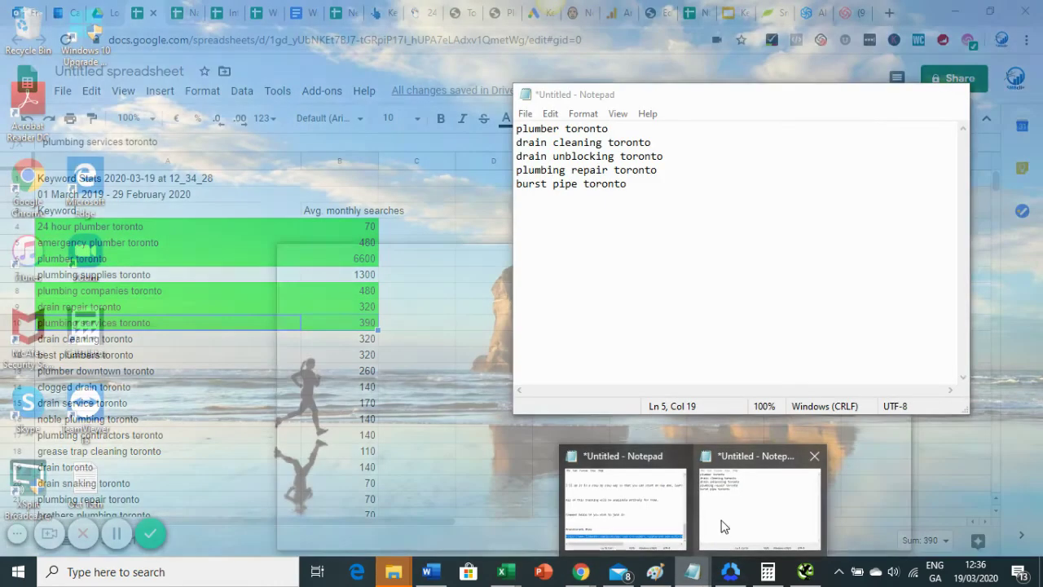
{"action": "left_click", "coordinate": [721, 526]}
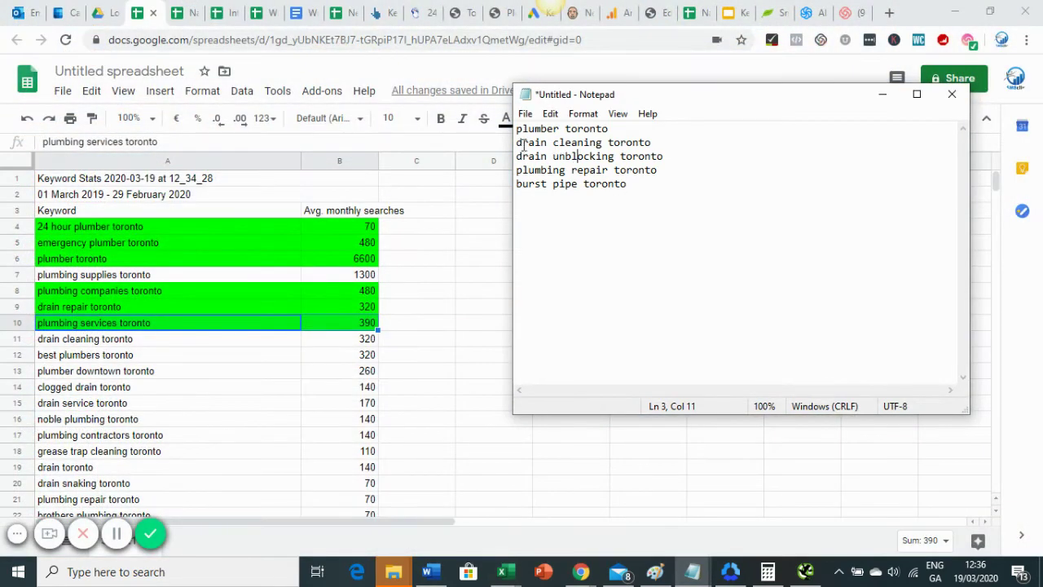
{"action": "left_click_drag", "start_coordinate": [520, 144], "coordinate": [625, 158]}
{"action": "left_click", "coordinate": [448, 233]}
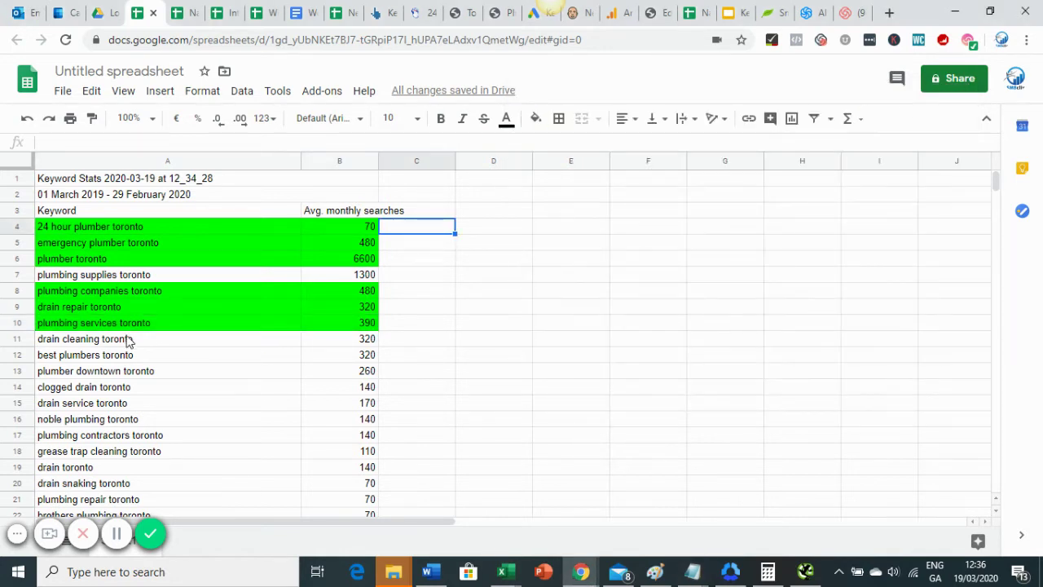
Fill rows 11–13 (drain cleaning, best plumbers, plumber downtown toronto) bright green
{"action": "left_click_drag", "start_coordinate": [103, 346], "coordinate": [361, 346]}
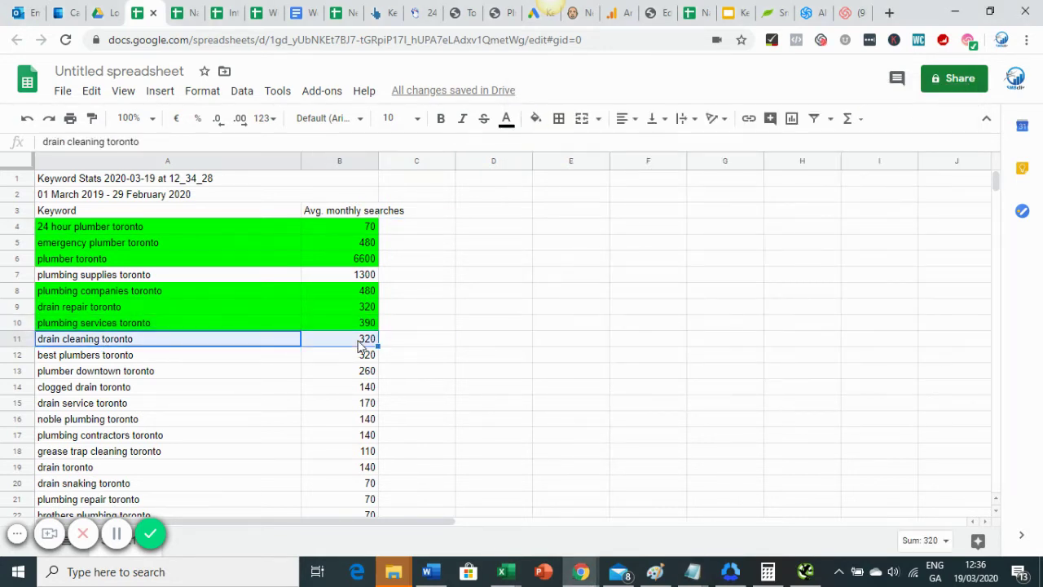
{"action": "left_click", "coordinate": [535, 120]}
{"action": "left_click", "coordinate": [608, 187]}
{"action": "scroll", "coordinate": [287, 427], "scroll_direction": "down", "scroll_amount": 1}
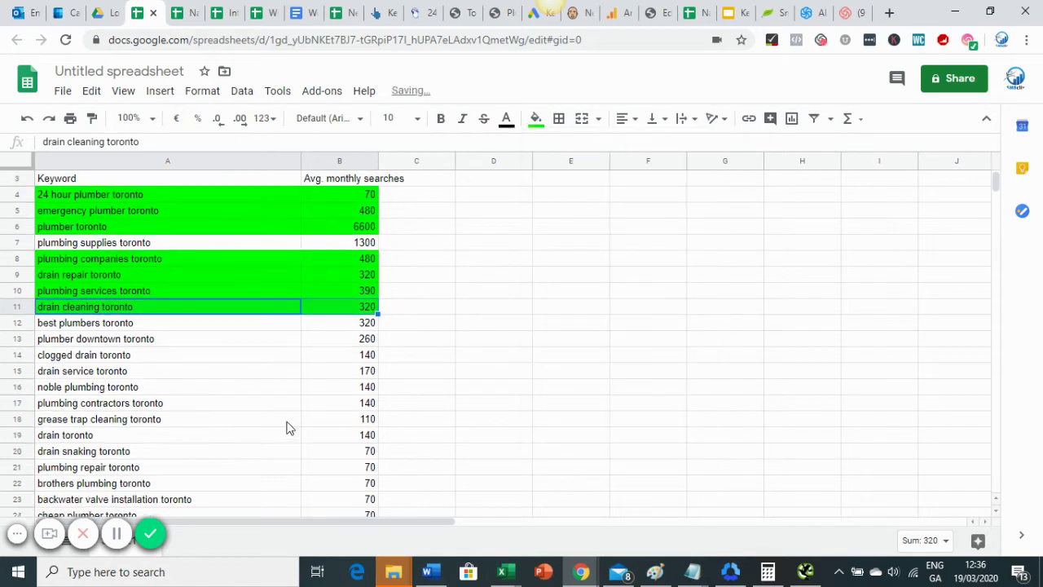
{"action": "left_click_drag", "start_coordinate": [147, 325], "coordinate": [350, 324]}
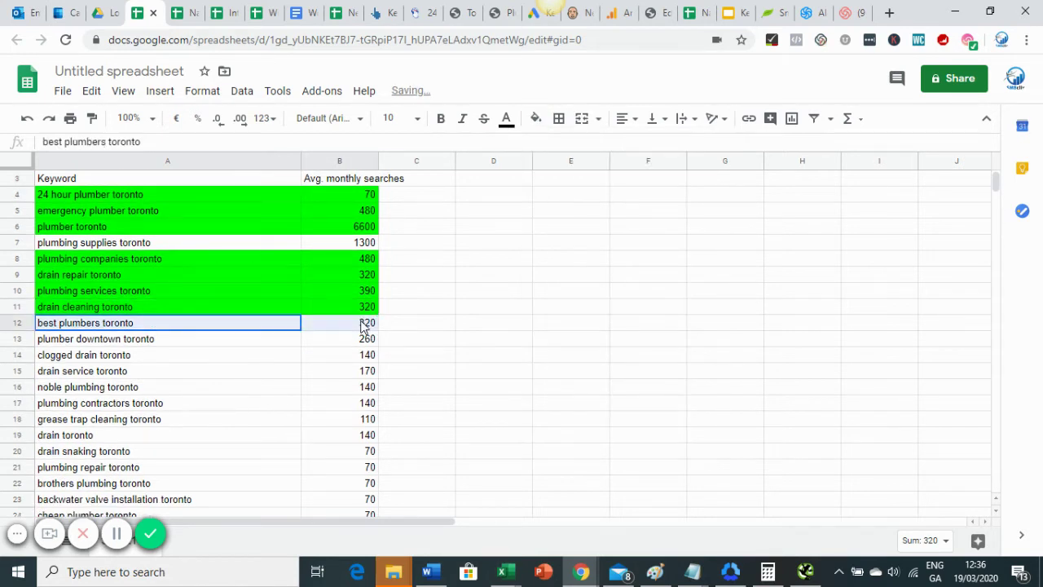
{"action": "left_click", "coordinate": [535, 119]}
{"action": "left_click", "coordinate": [608, 190]}
{"action": "left_click_drag", "start_coordinate": [149, 340], "coordinate": [319, 342]}
{"action": "left_click", "coordinate": [535, 121]}
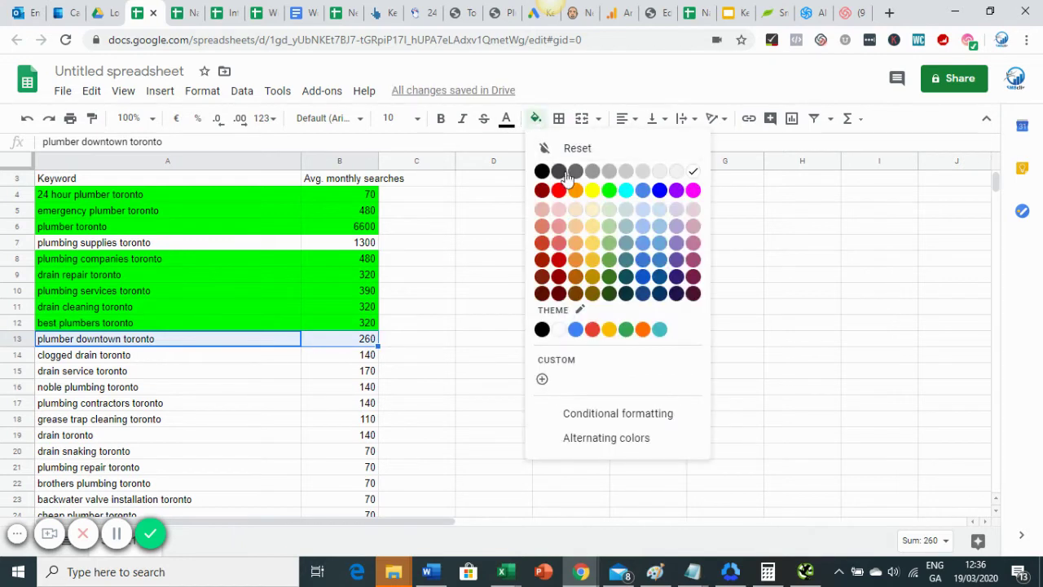
{"action": "left_click", "coordinate": [607, 193]}
Fill rows 14 and 15, clogged drain toronto and drain service toronto, bright green
{"action": "left_click_drag", "start_coordinate": [169, 360], "coordinate": [317, 366]}
{"action": "left_click", "coordinate": [535, 120]}
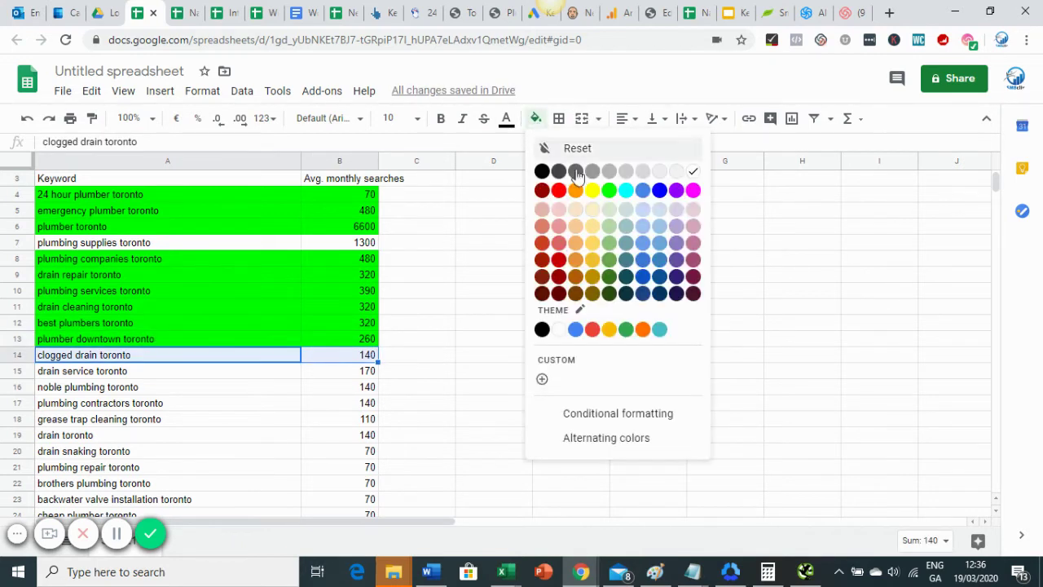
{"action": "left_click", "coordinate": [607, 192]}
{"action": "left_click_drag", "start_coordinate": [208, 370], "coordinate": [330, 373]}
{"action": "left_click", "coordinate": [535, 120]}
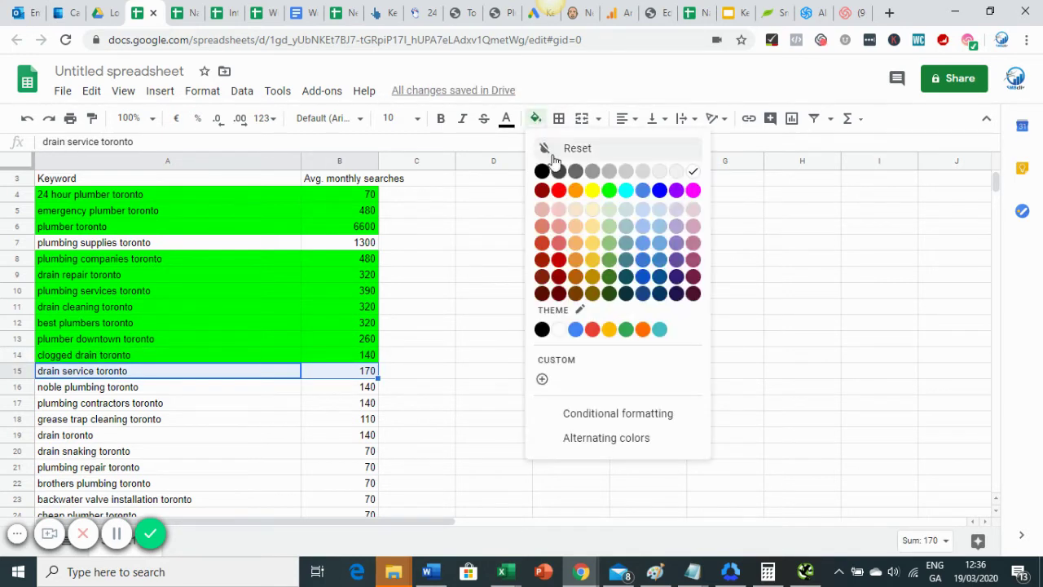
{"action": "left_click", "coordinate": [607, 193]}
Fill row 17 bright green, undoing an accidental row move and resetting row 16's fill
{"action": "scroll", "coordinate": [310, 349], "scroll_direction": "down", "scroll_amount": 1}
{"action": "scroll", "coordinate": [310, 348], "scroll_direction": "down", "scroll_amount": 2}
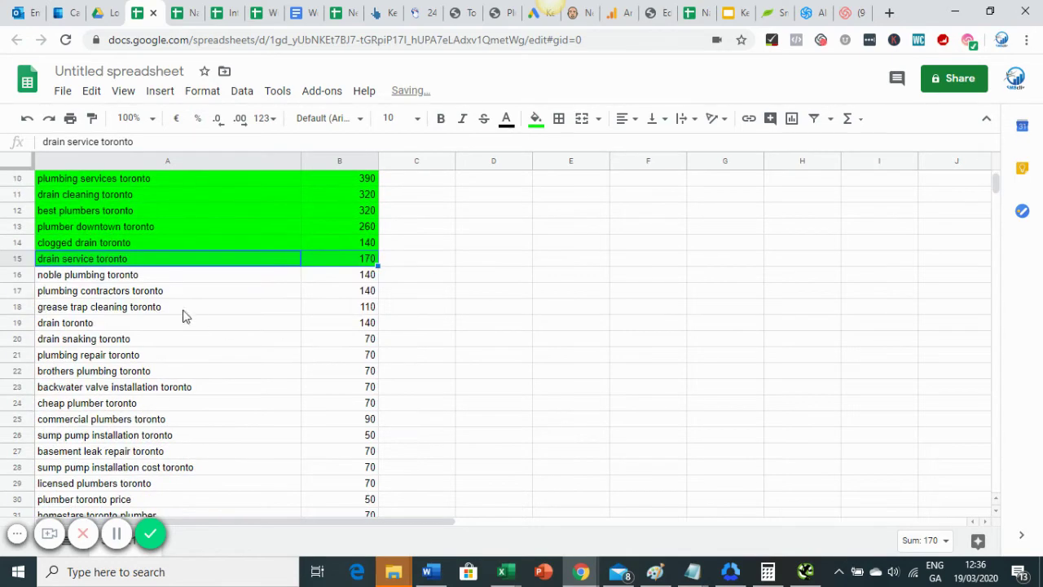
{"action": "left_click_drag", "start_coordinate": [149, 290], "coordinate": [358, 285]}
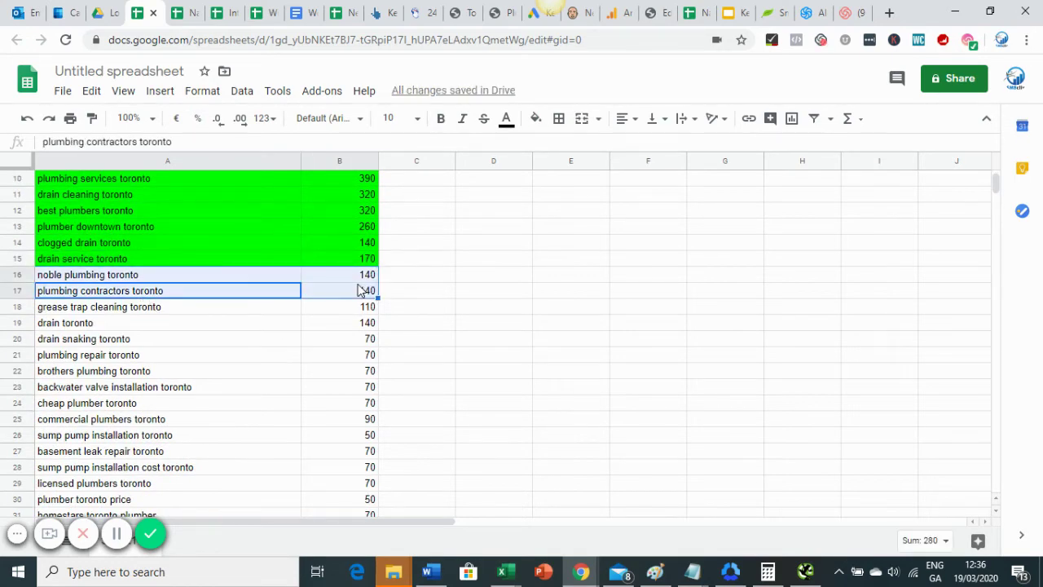
{"action": "left_click", "coordinate": [538, 119]}
{"action": "left_click", "coordinate": [609, 193]}
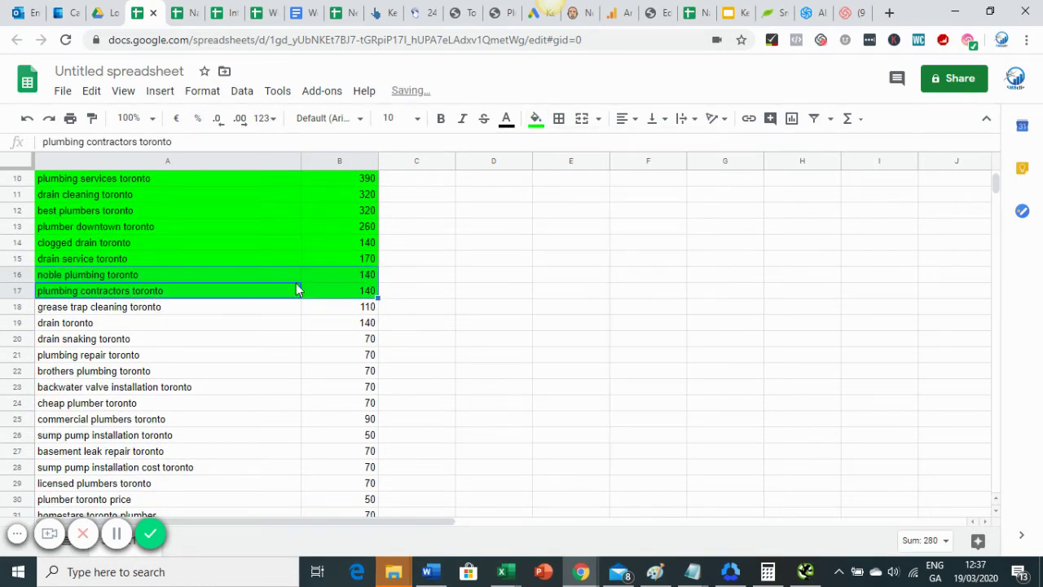
{"action": "left_click_drag", "start_coordinate": [294, 282], "coordinate": [168, 298]}
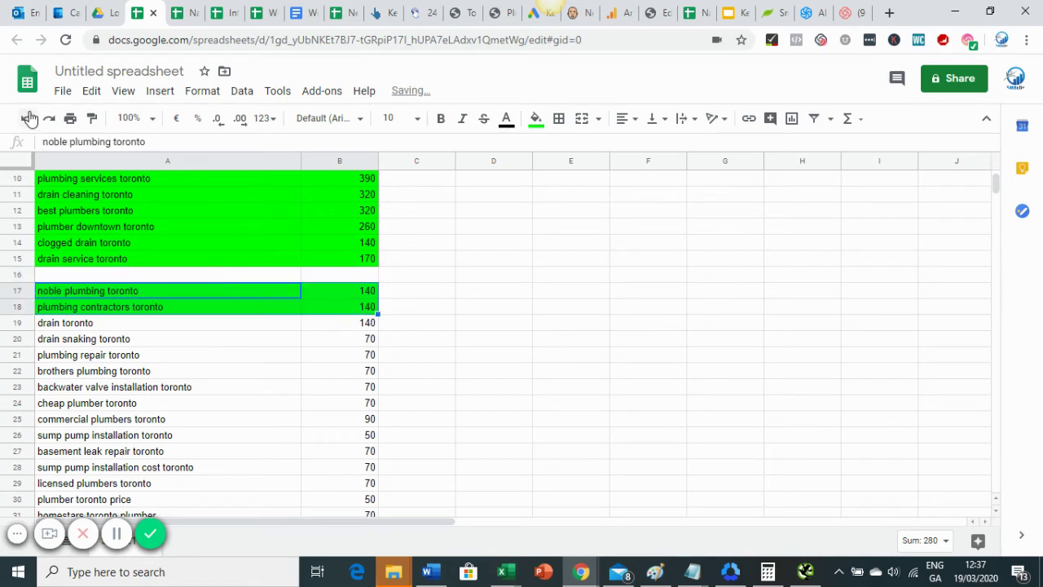
{"action": "key", "text": "ctrl+z"}
{"action": "left_click", "coordinate": [25, 274]}
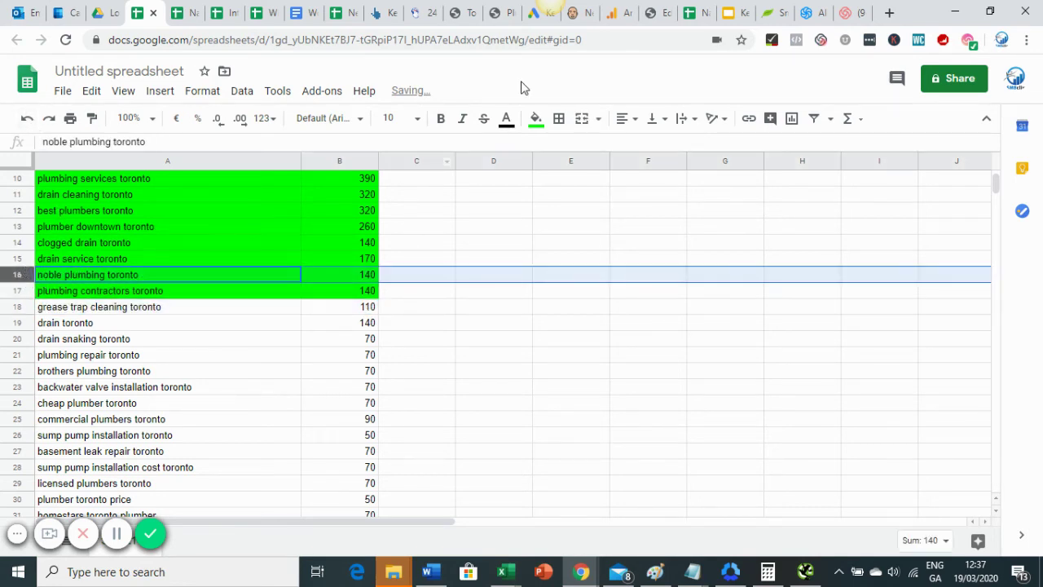
{"action": "left_click", "coordinate": [536, 119]}
{"action": "left_click", "coordinate": [572, 145]}
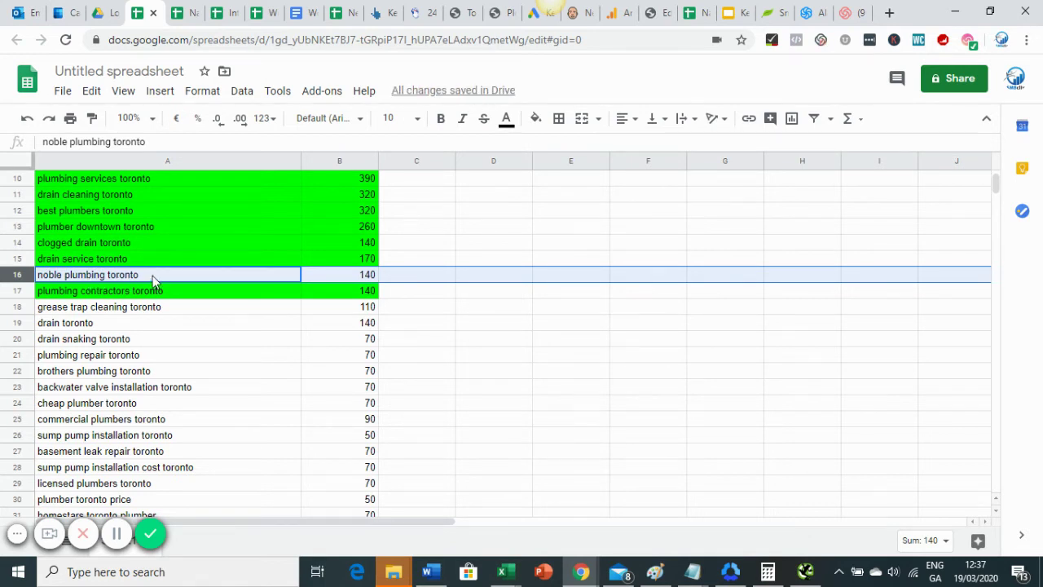
Fill rows 19–21 (drain toronto, drain snaking toronto, plumbing repair toronto) bright green
{"action": "left_click", "coordinate": [145, 310]}
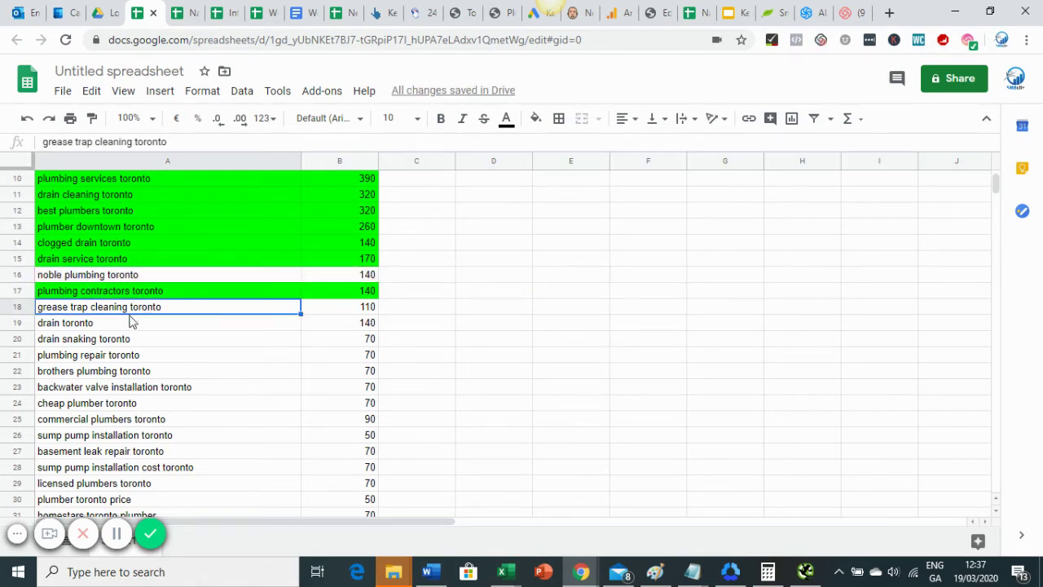
{"action": "left_click_drag", "start_coordinate": [128, 327], "coordinate": [342, 343]}
{"action": "left_click", "coordinate": [535, 119]}
{"action": "left_click", "coordinate": [609, 195]}
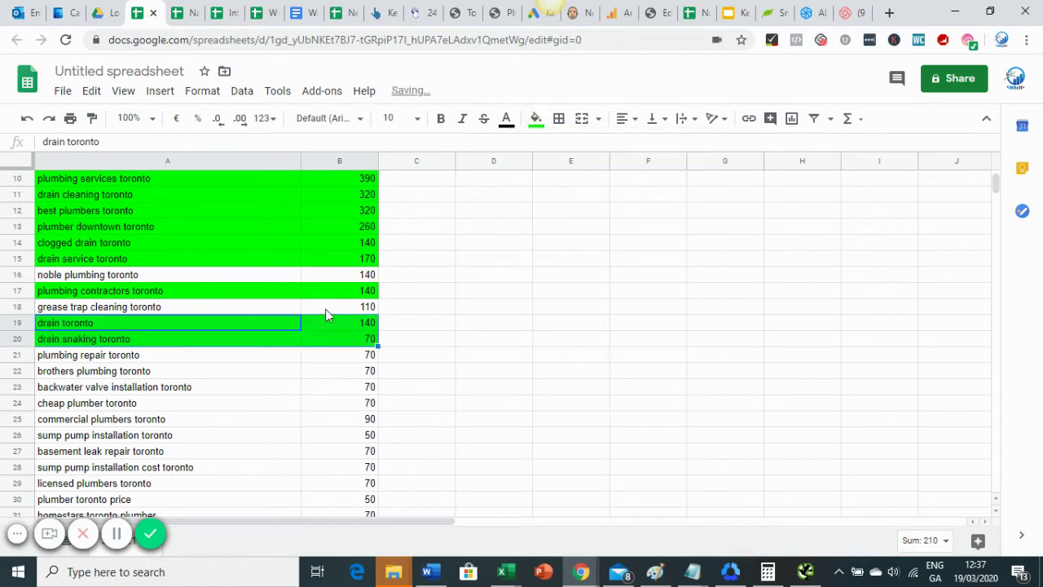
{"action": "scroll", "coordinate": [250, 321], "scroll_direction": "down", "scroll_amount": 2}
{"action": "left_click", "coordinate": [290, 278]}
{"action": "left_click_drag", "start_coordinate": [286, 278], "coordinate": [345, 282]}
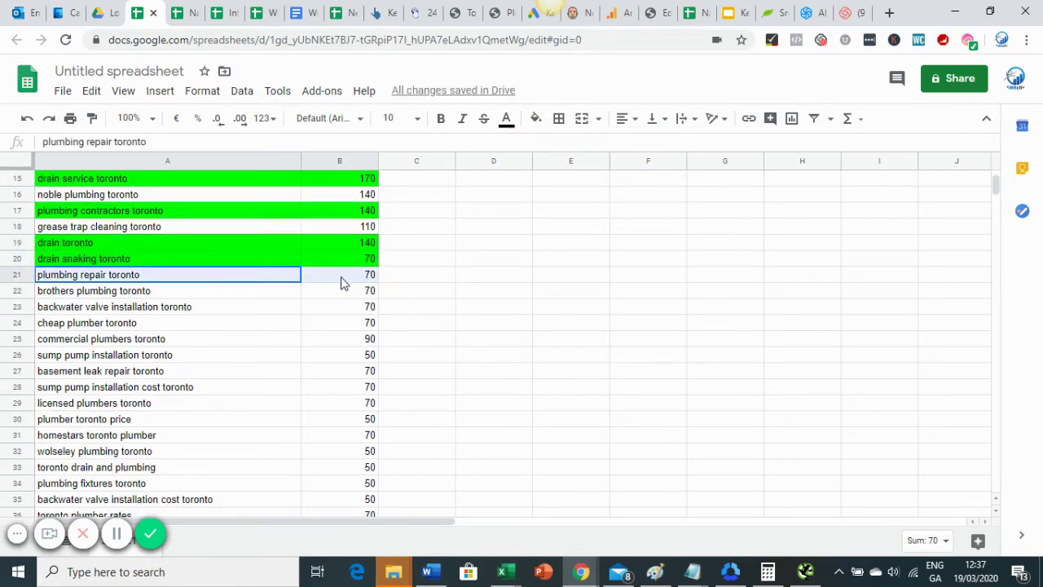
{"action": "left_click", "coordinate": [535, 120]}
{"action": "left_click", "coordinate": [609, 197]}
Fill row 24, cheap plumber toronto, bright green
{"action": "left_click", "coordinate": [168, 293]}
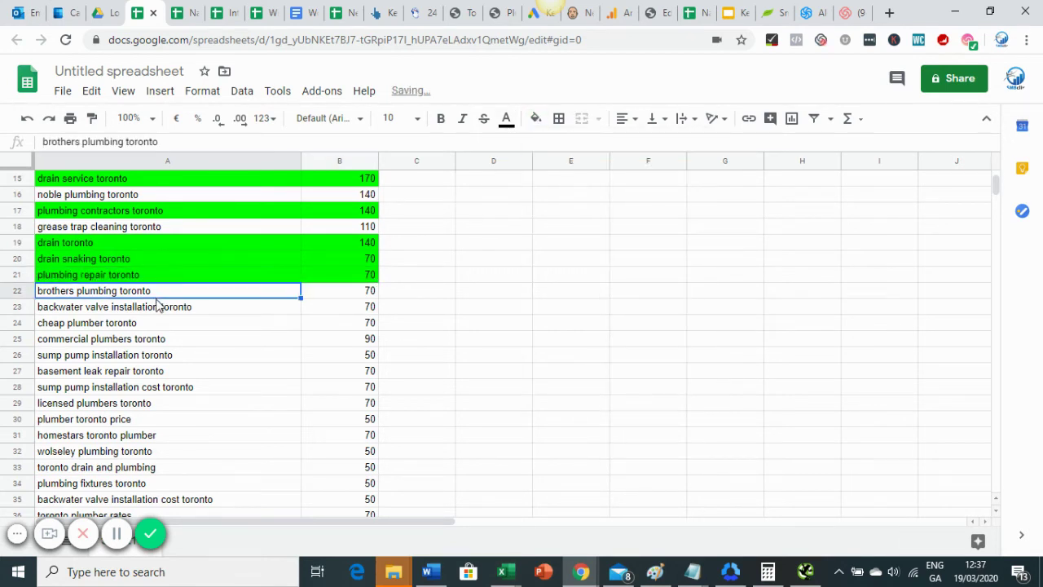
{"action": "left_click", "coordinate": [135, 325]}
{"action": "left_click_drag", "start_coordinate": [338, 324], "coordinate": [258, 323]}
{"action": "left_click", "coordinate": [534, 120]}
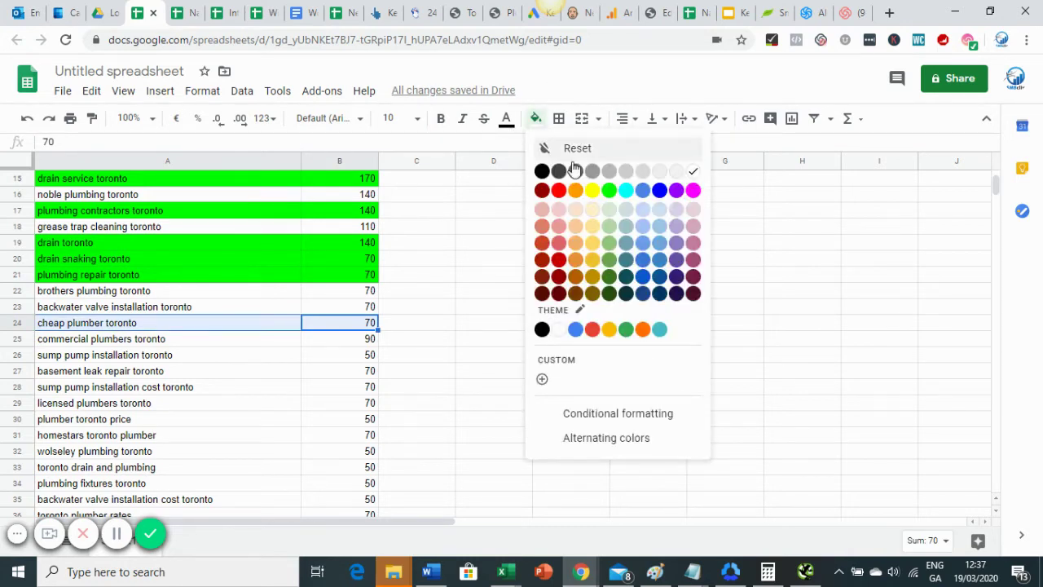
{"action": "left_click", "coordinate": [606, 197]}
Fill row 25, commercial plumbers toronto (90 searches), bright green and review the list
{"action": "scroll", "coordinate": [196, 336], "scroll_direction": "down", "scroll_amount": 1}
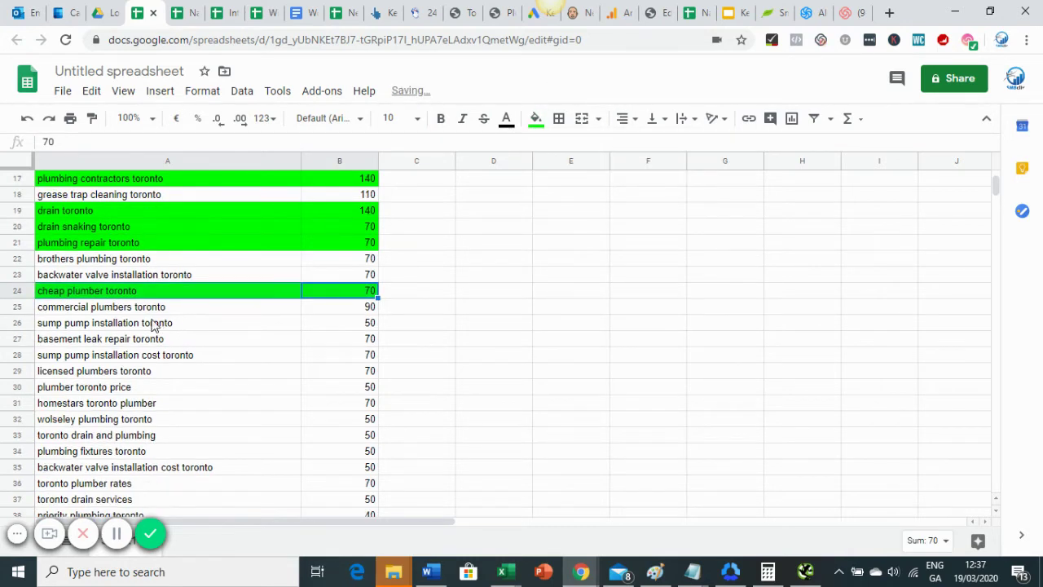
{"action": "left_click", "coordinate": [126, 312]}
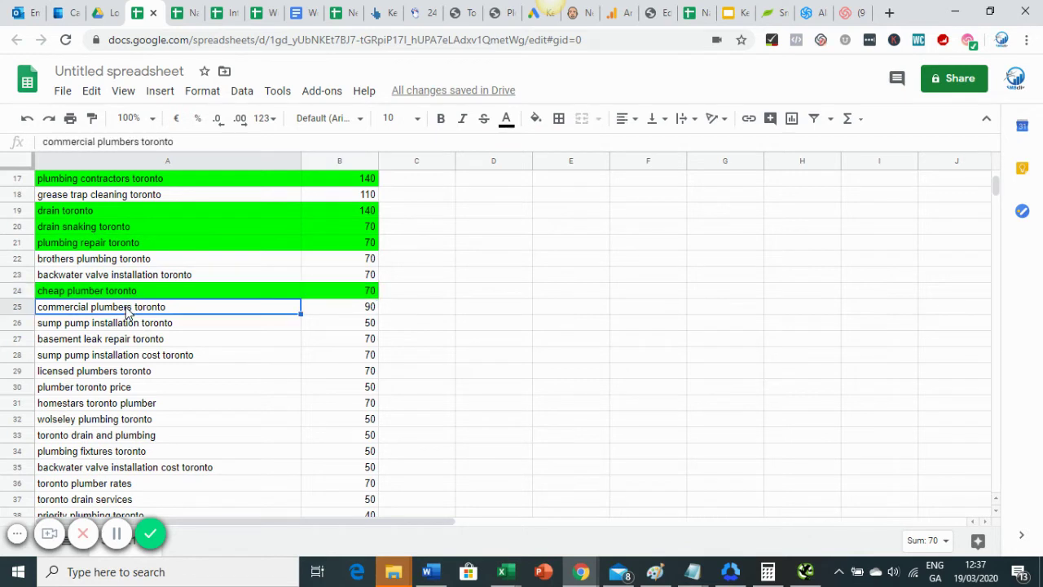
{"action": "left_click", "coordinate": [329, 323]}
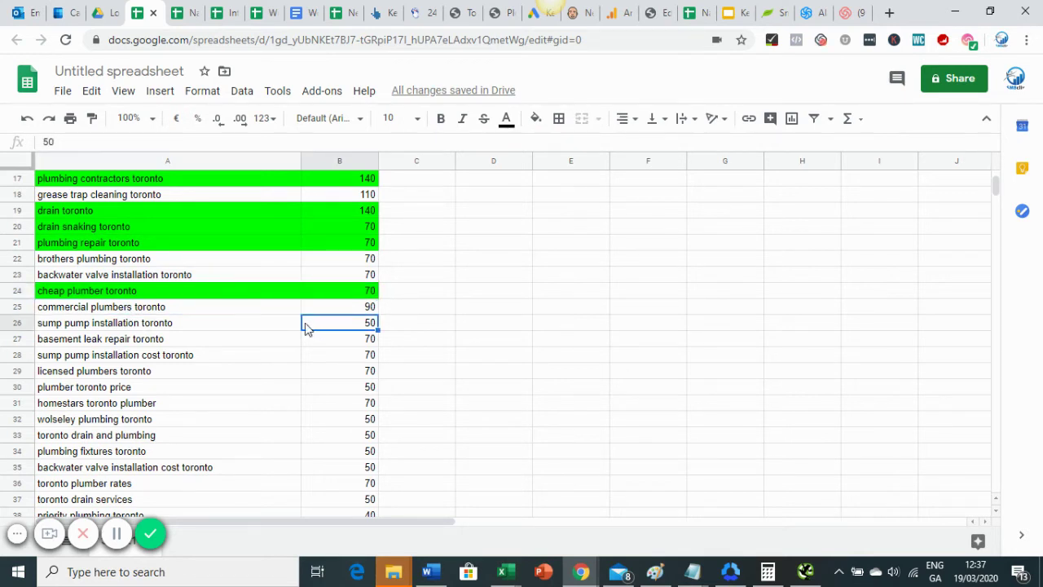
{"action": "left_click", "coordinate": [243, 298]}
{"action": "left_click", "coordinate": [292, 311]}
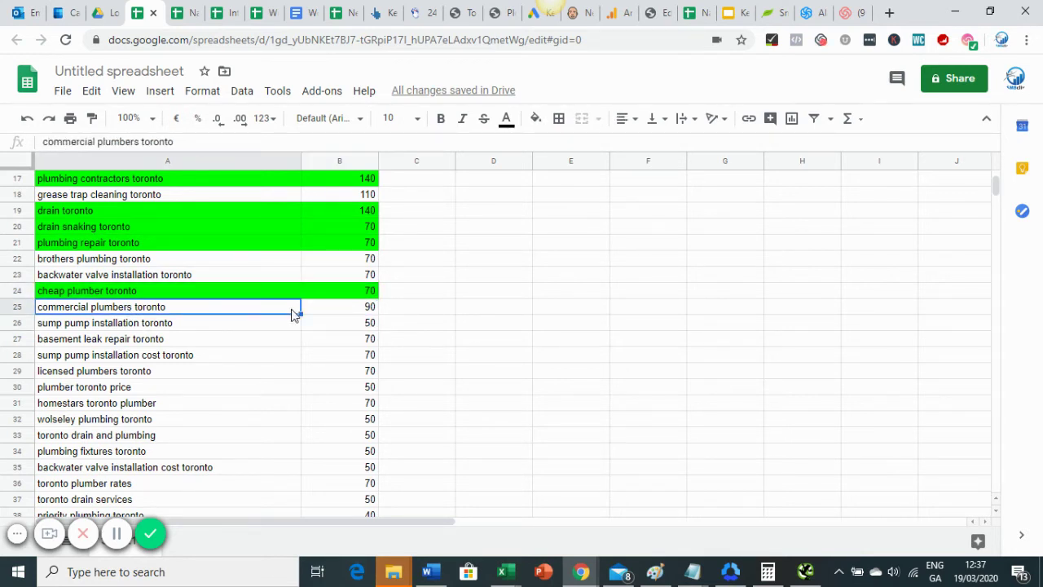
{"action": "left_click", "coordinate": [344, 315], "text": "ctrl"}
{"action": "left_click", "coordinate": [535, 118]}
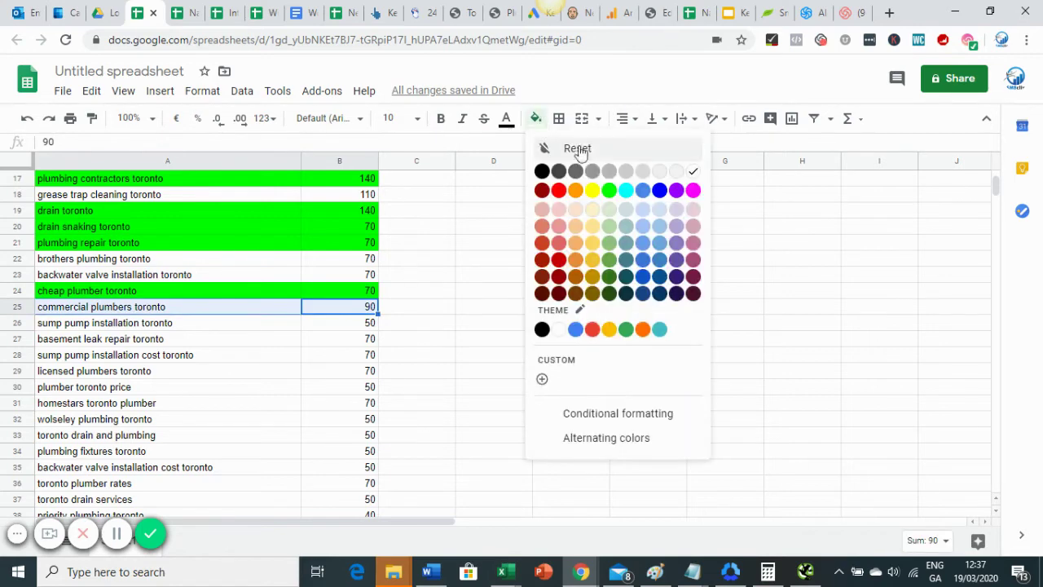
{"action": "left_click", "coordinate": [609, 190]}
{"action": "scroll", "coordinate": [236, 322], "scroll_direction": "down", "scroll_amount": 5}
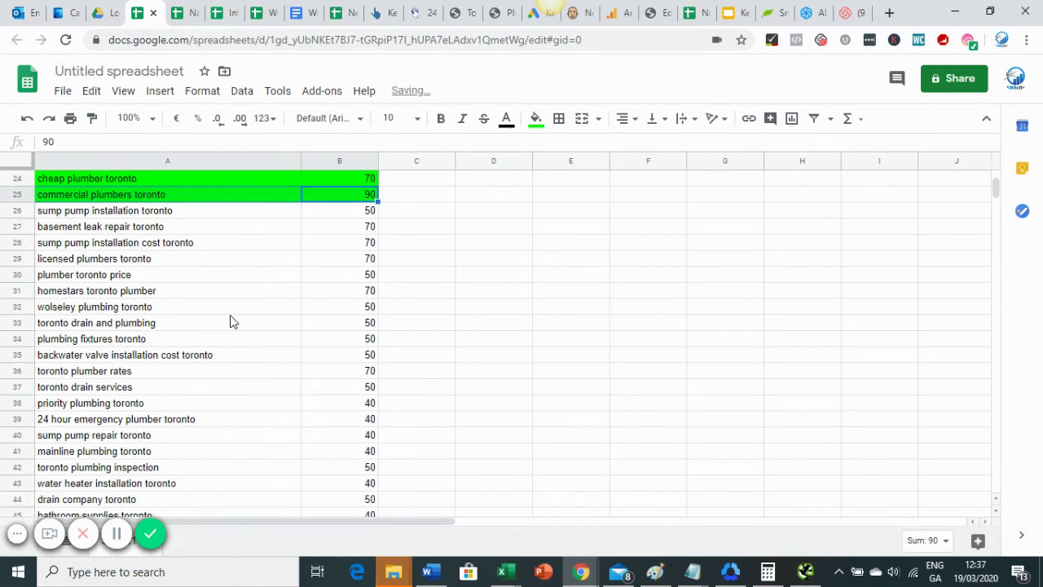
{"action": "scroll", "coordinate": [226, 318], "scroll_direction": "down", "scroll_amount": 4}
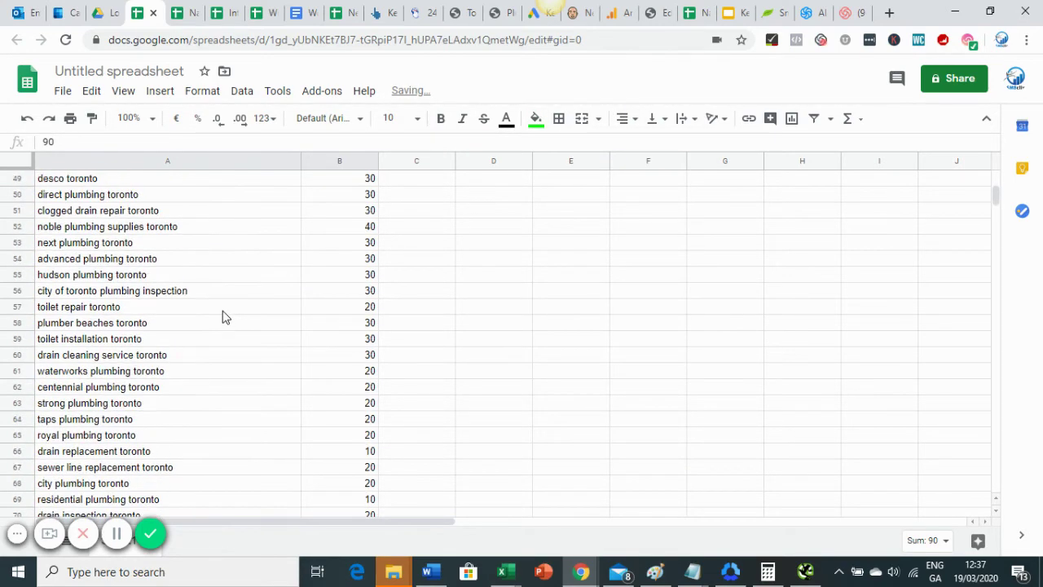
{"action": "scroll", "coordinate": [224, 314], "scroll_direction": "down", "scroll_amount": 2}
{"action": "scroll", "coordinate": [222, 315], "scroll_direction": "up", "scroll_amount": 9}
{"action": "scroll", "coordinate": [143, 323], "scroll_direction": "down", "scroll_amount": 2}
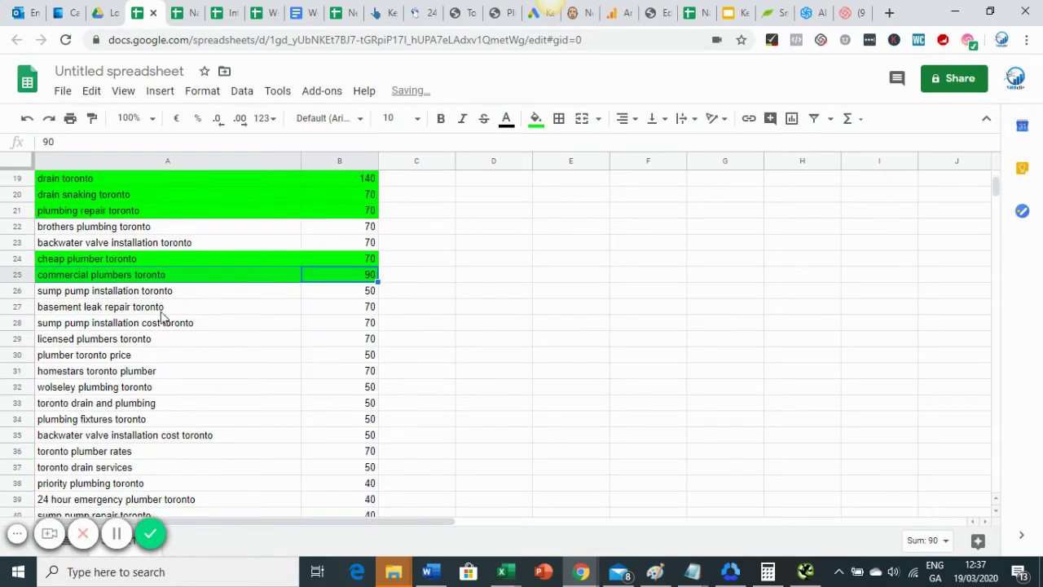
Delete the empty rows 26–136 below the keyword list
{"action": "left_click", "coordinate": [143, 323]}
{"action": "left_click_drag", "start_coordinate": [12, 294], "coordinate": [12, 522]}
{"action": "right_click", "coordinate": [22, 217]}
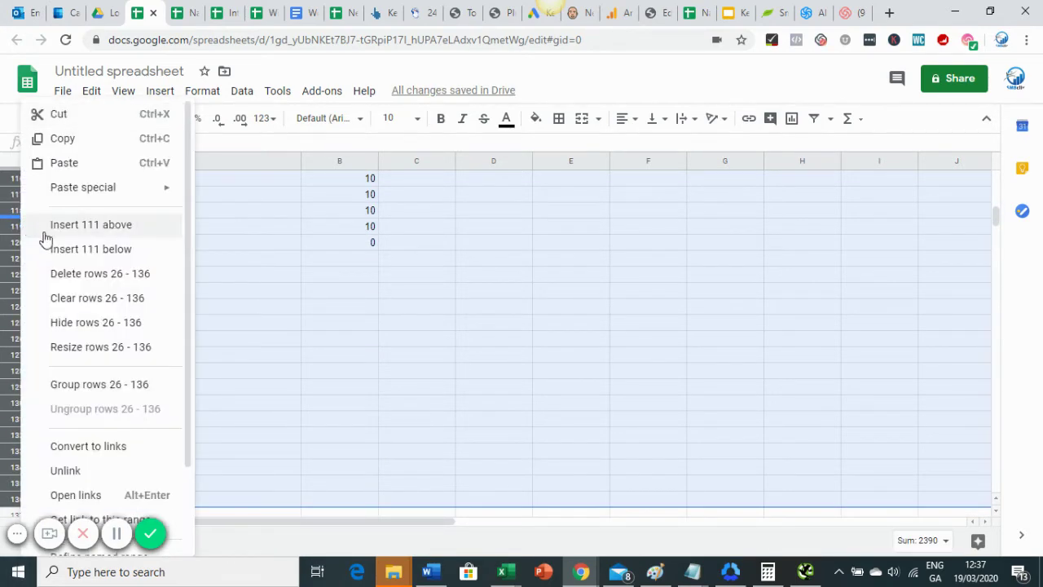
{"action": "left_click", "coordinate": [67, 274]}
{"action": "scroll", "coordinate": [269, 318], "scroll_direction": "up", "scroll_amount": 10}
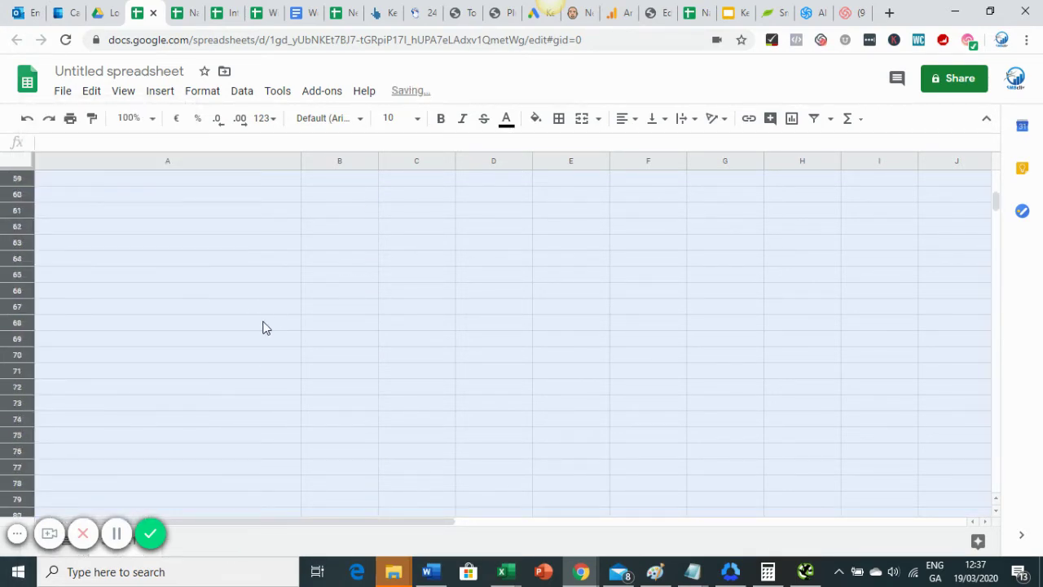
{"action": "scroll", "coordinate": [258, 313], "scroll_direction": "up", "scroll_amount": 10}
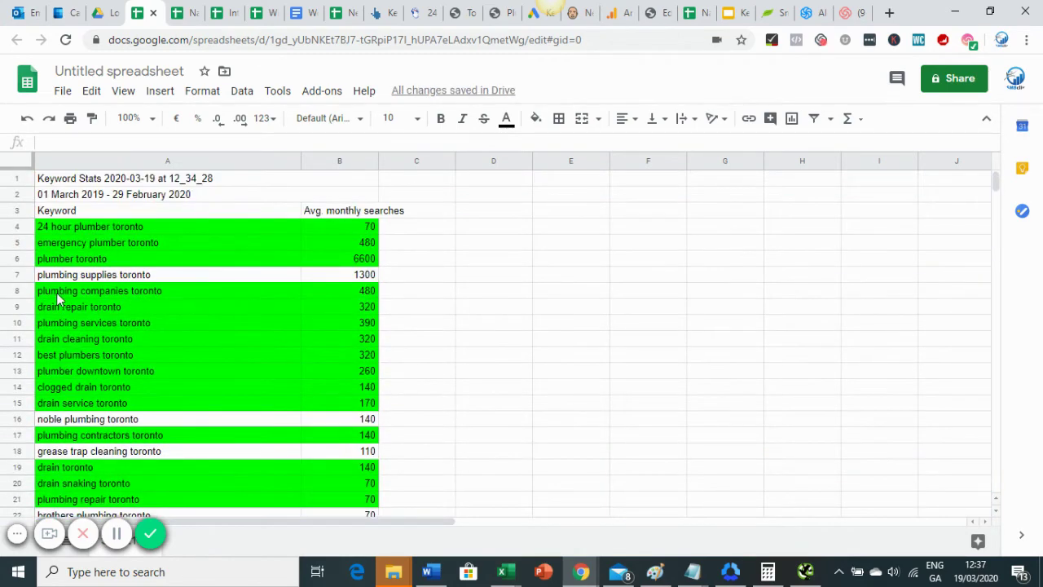
Delete the unhighlighted plumbing supplies toronto and noble plumbing toronto rows
{"action": "right_click", "coordinate": [20, 277]}
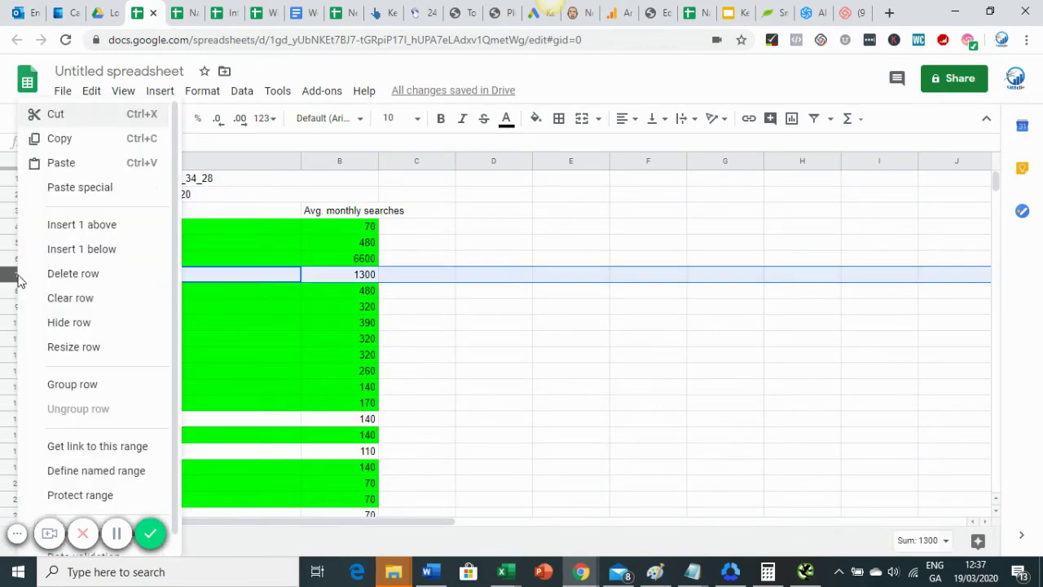
{"action": "left_click", "coordinate": [75, 273]}
{"action": "scroll", "coordinate": [112, 266], "scroll_direction": "down", "scroll_amount": 2}
{"action": "left_click", "coordinate": [18, 322]}
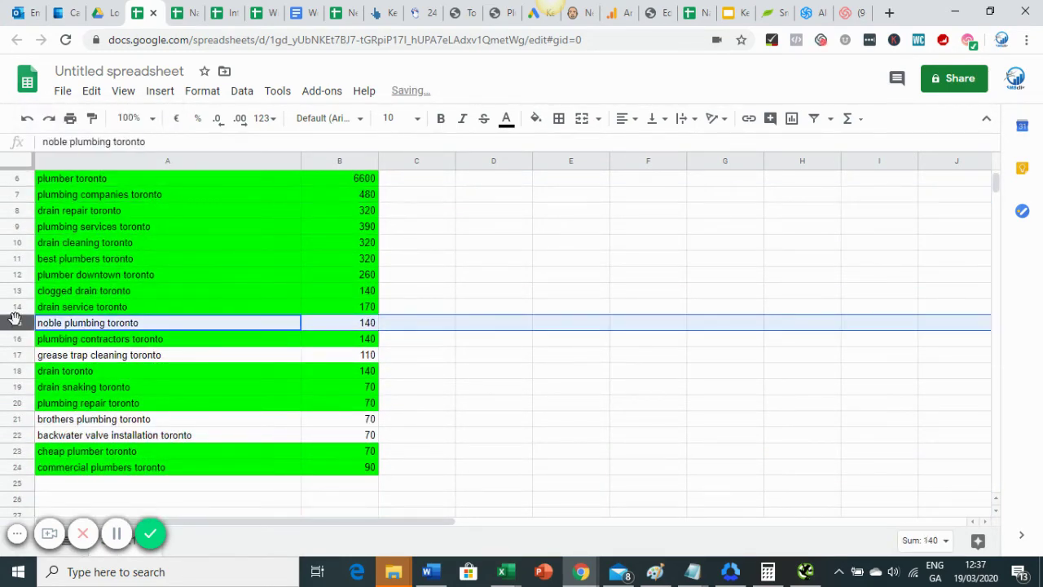
{"action": "right_click", "coordinate": [15, 321]}
{"action": "left_click", "coordinate": [82, 275]}
Delete the grease trap cleaning toronto, brothers plumbing and backwater valve rows
{"action": "left_click", "coordinate": [19, 336]}
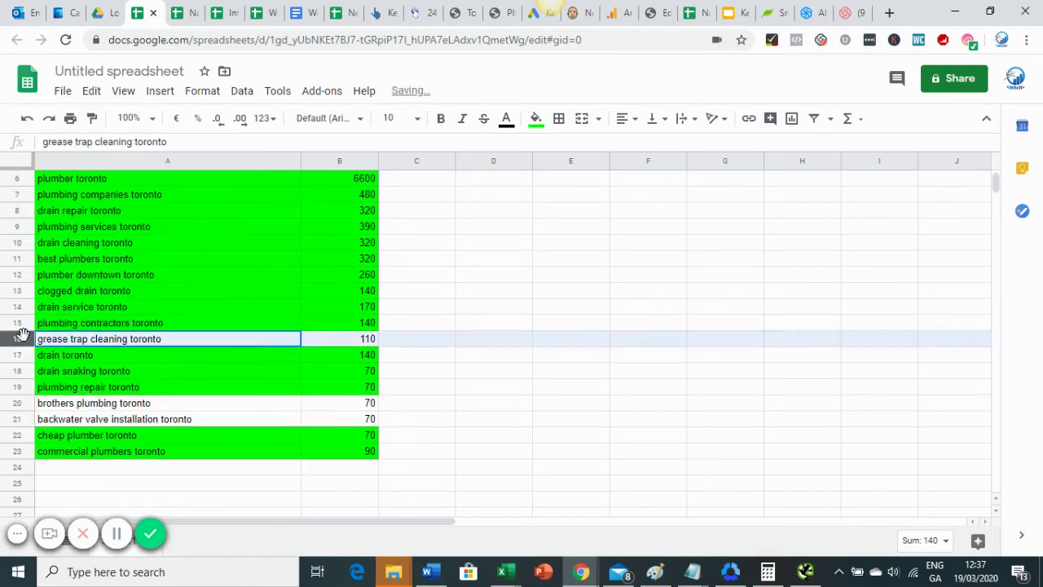
{"action": "right_click", "coordinate": [21, 338]}
{"action": "left_click", "coordinate": [75, 273]}
{"action": "left_click_drag", "start_coordinate": [17, 387], "coordinate": [20, 401]}
{"action": "right_click", "coordinate": [20, 399]}
{"action": "left_click", "coordinate": [66, 275]}
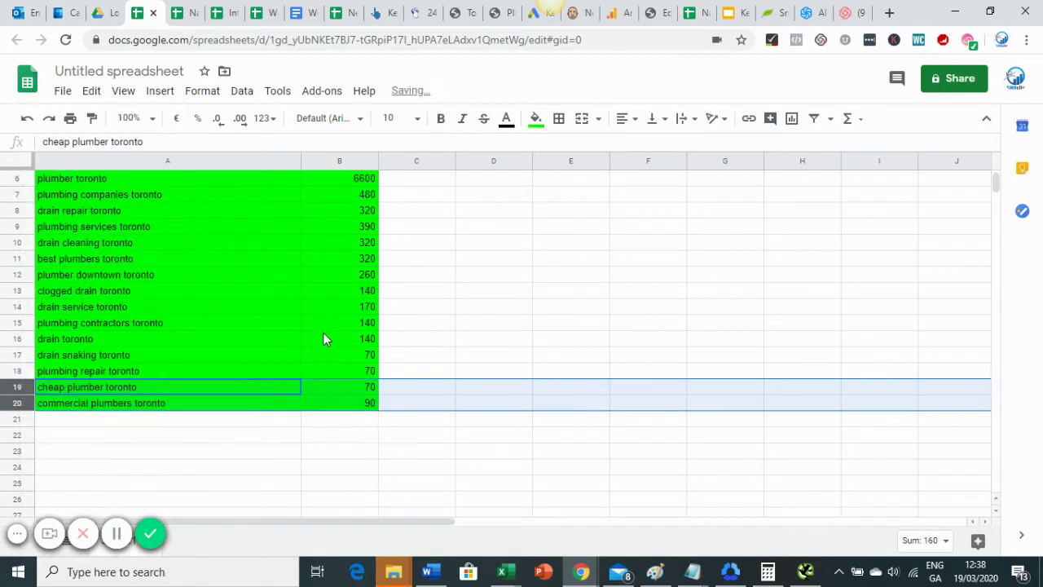
{"action": "scroll", "coordinate": [323, 340], "scroll_direction": "up", "scroll_amount": 2}
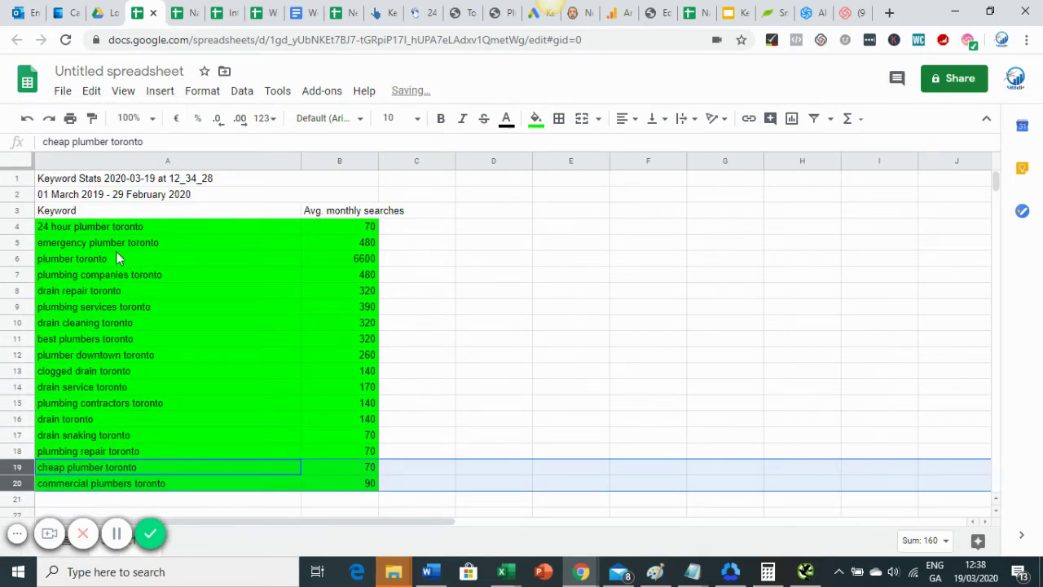
Move plumber toronto, plumbing companies toronto and plumbing services toronto with volumes into F4:G6
{"action": "left_click", "coordinate": [103, 257]}
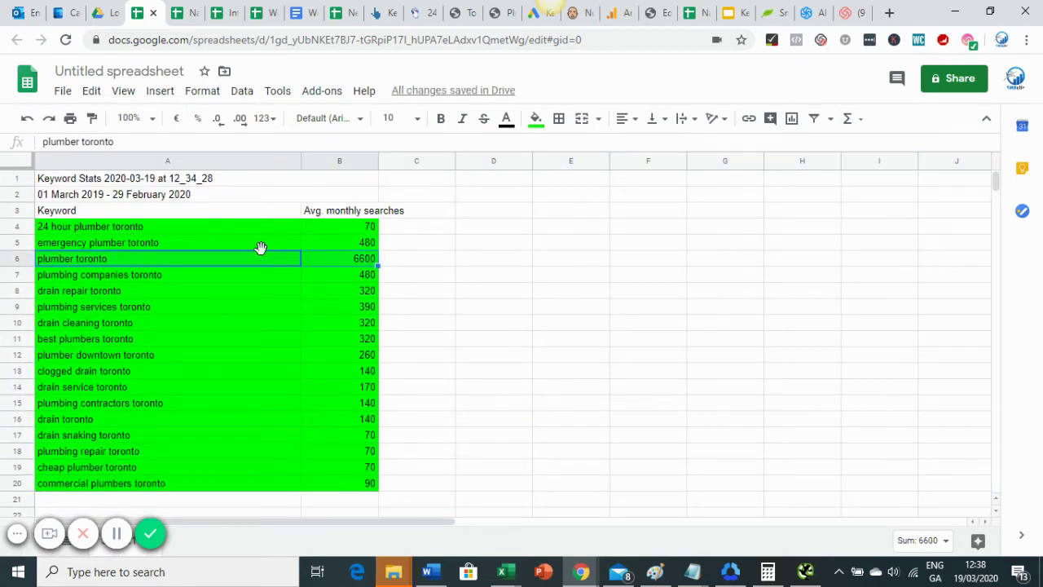
{"action": "left_click_drag", "start_coordinate": [259, 248], "coordinate": [684, 233]}
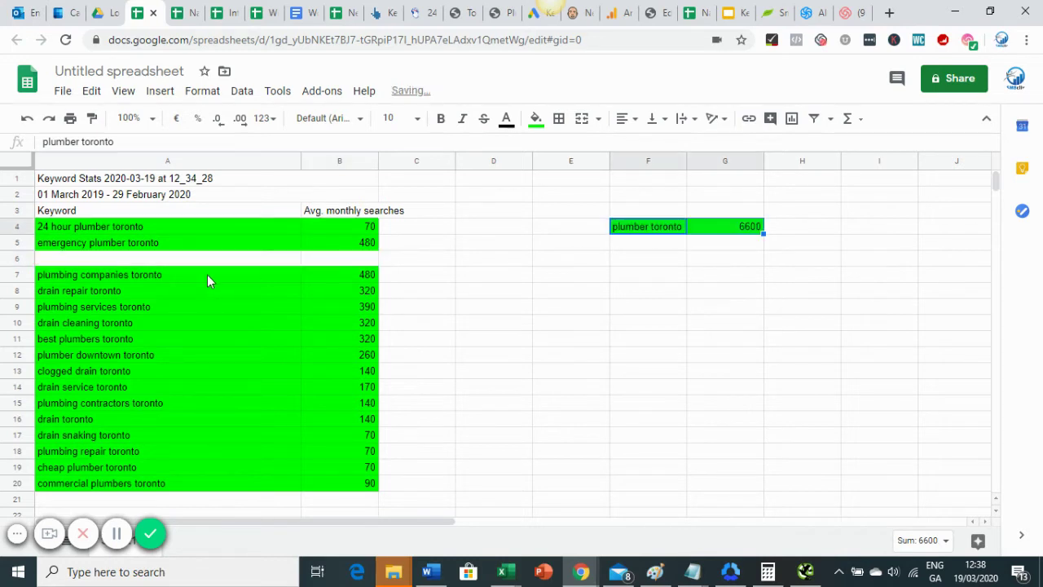
{"action": "left_click_drag", "start_coordinate": [207, 281], "coordinate": [650, 253]}
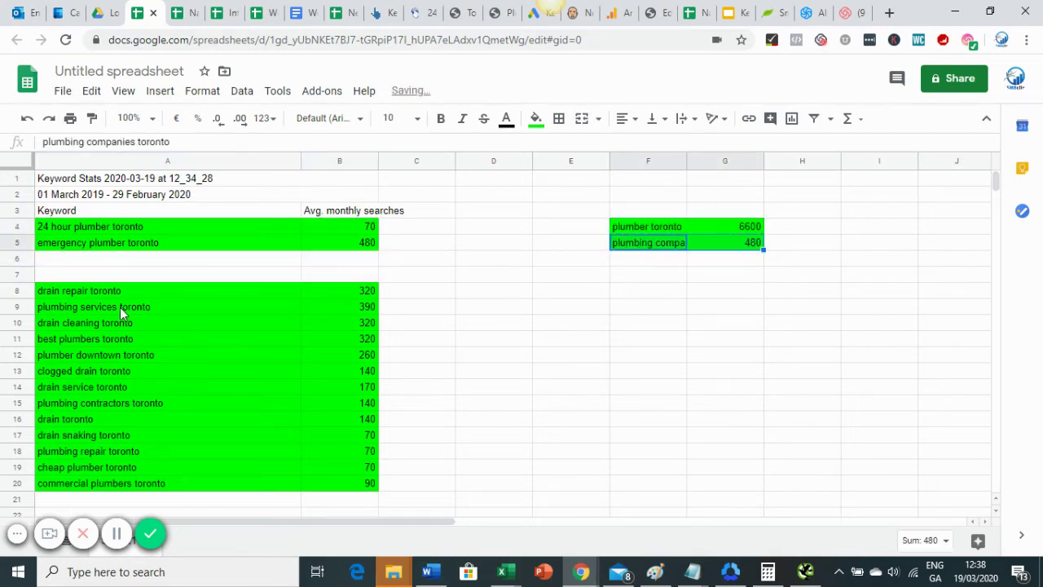
{"action": "left_click_drag", "start_coordinate": [119, 307], "coordinate": [675, 268]}
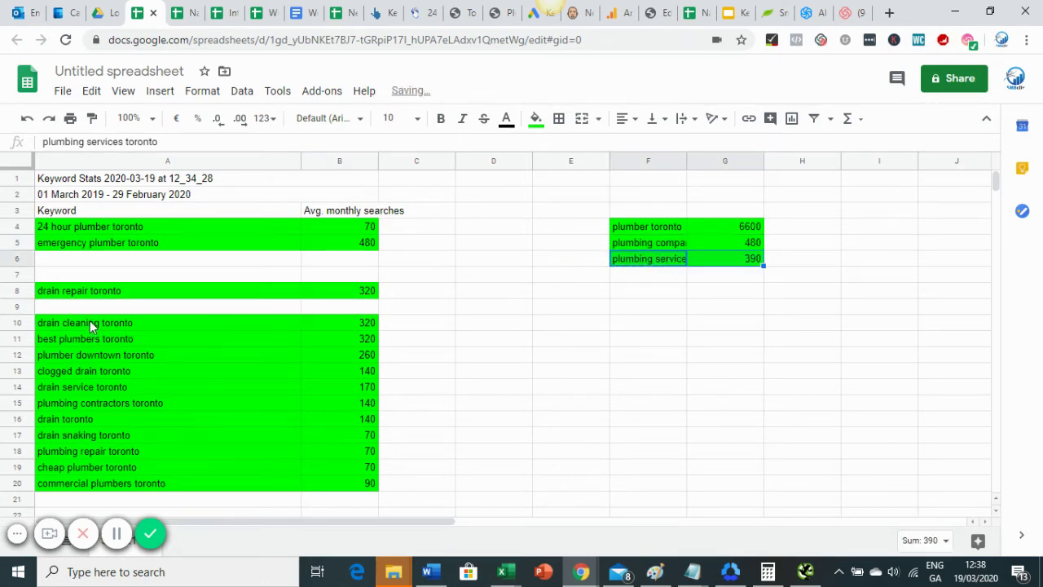
Move best plumbers, plumber downtown and plumbing contractors toronto into F7:G9
{"action": "left_click_drag", "start_coordinate": [95, 342], "coordinate": [347, 356]}
{"action": "left_click_drag", "start_coordinate": [292, 331], "coordinate": [650, 281]}
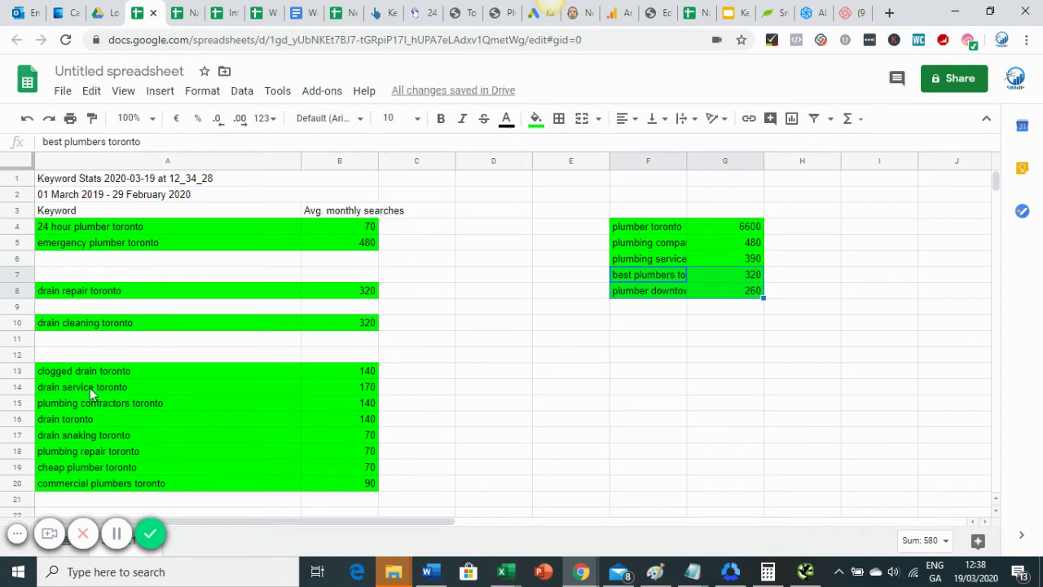
{"action": "left_click_drag", "start_coordinate": [84, 403], "coordinate": [690, 310]}
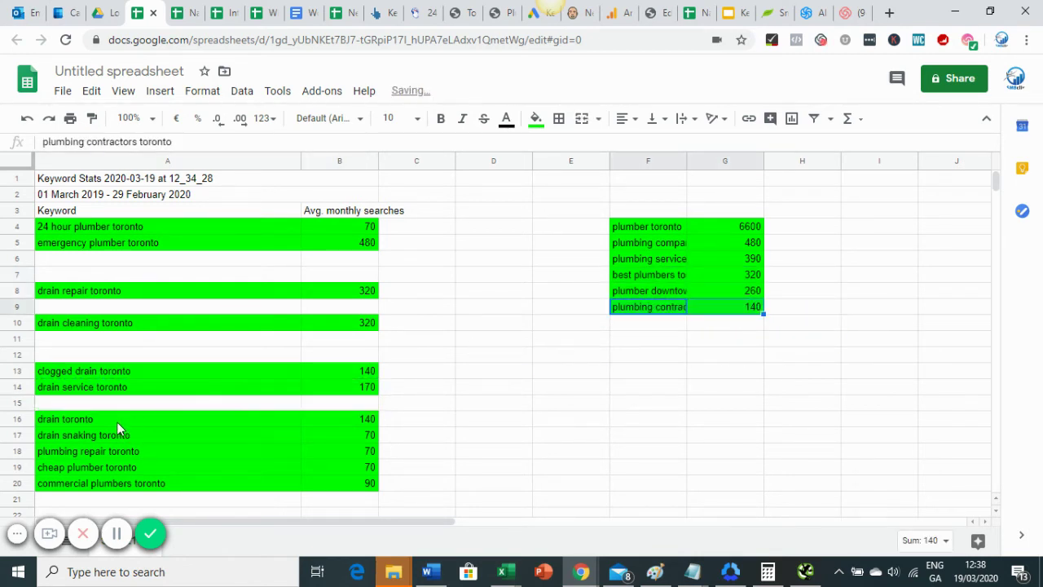
{"action": "left_click_drag", "start_coordinate": [116, 417], "coordinate": [305, 442]}
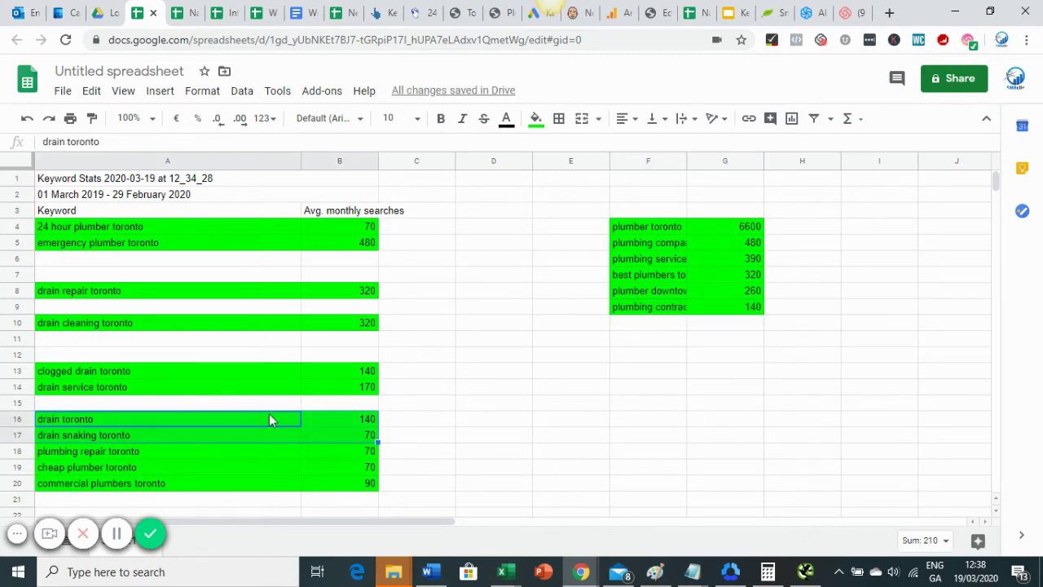
Gather drain toronto, clogged drain, drain service and drain repair through drain cleaning into F14:G20
{"action": "left_click_drag", "start_coordinate": [266, 412], "coordinate": [652, 389]}
{"action": "left_click_drag", "start_coordinate": [103, 375], "coordinate": [367, 389]}
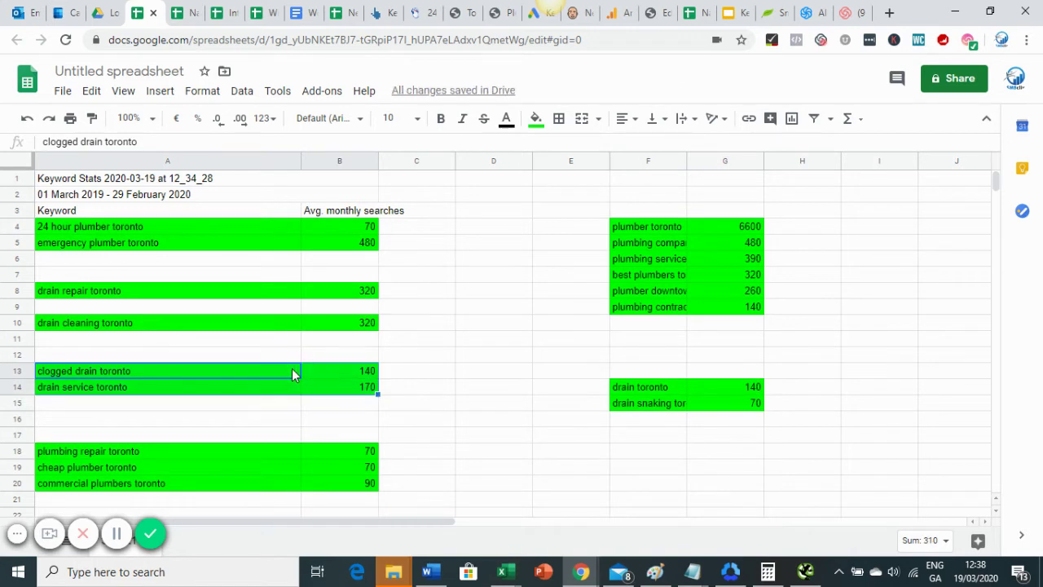
{"action": "left_click_drag", "start_coordinate": [286, 372], "coordinate": [631, 419]}
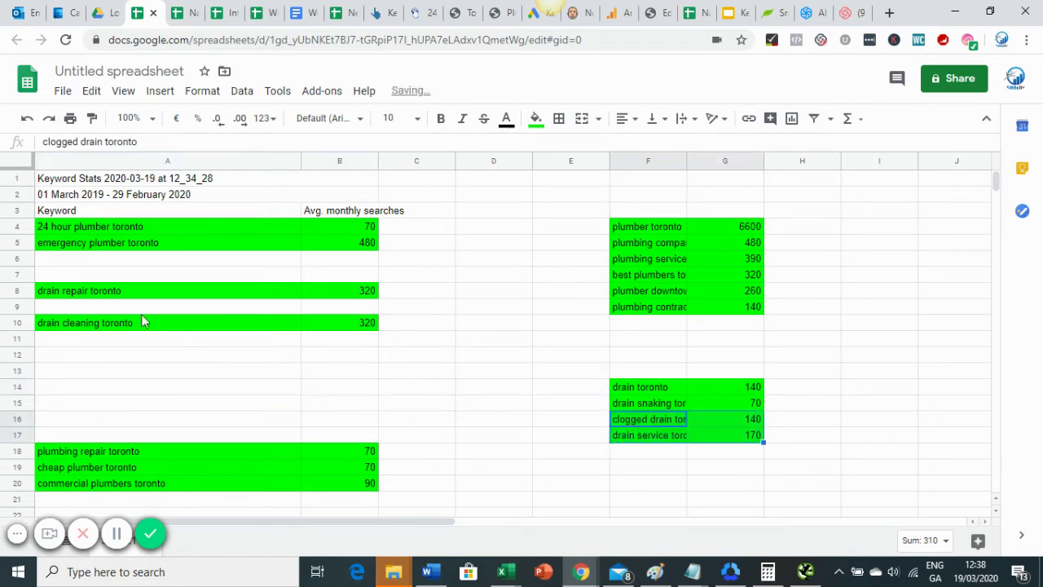
{"action": "left_click_drag", "start_coordinate": [94, 298], "coordinate": [331, 328]}
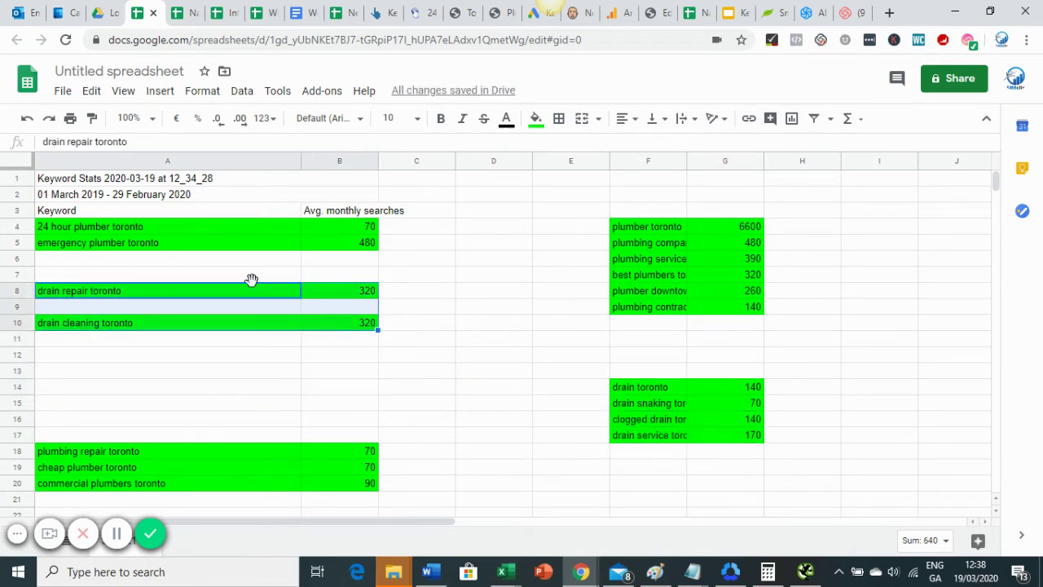
{"action": "left_click_drag", "start_coordinate": [250, 284], "coordinate": [660, 455]}
Add plumbing repair, emergency plumber and 24 hour plumber toronto to the service group, starting F2:G2
{"action": "left_click", "coordinate": [338, 437]}
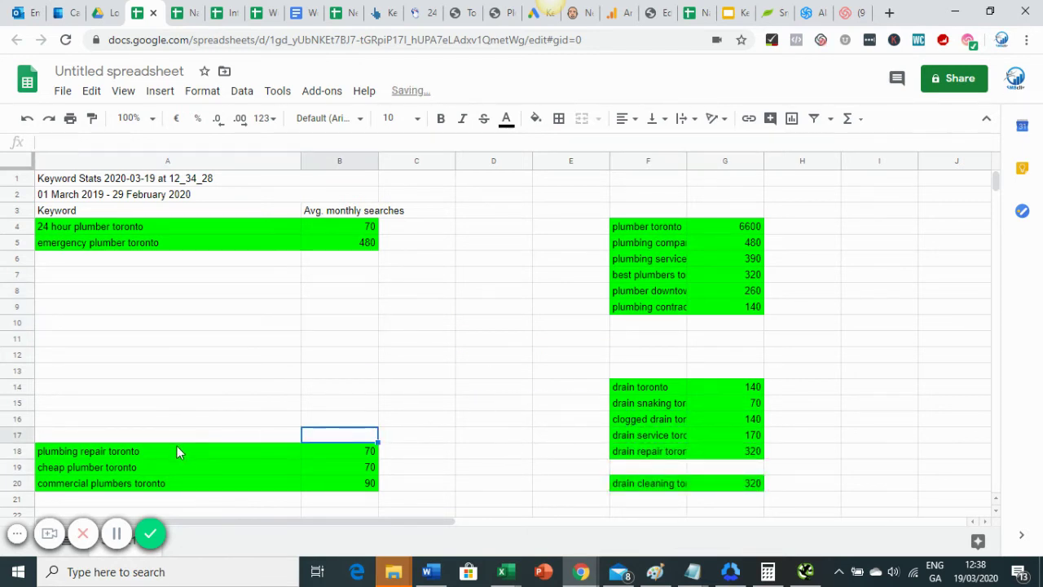
{"action": "left_click_drag", "start_coordinate": [177, 448], "coordinate": [640, 330]}
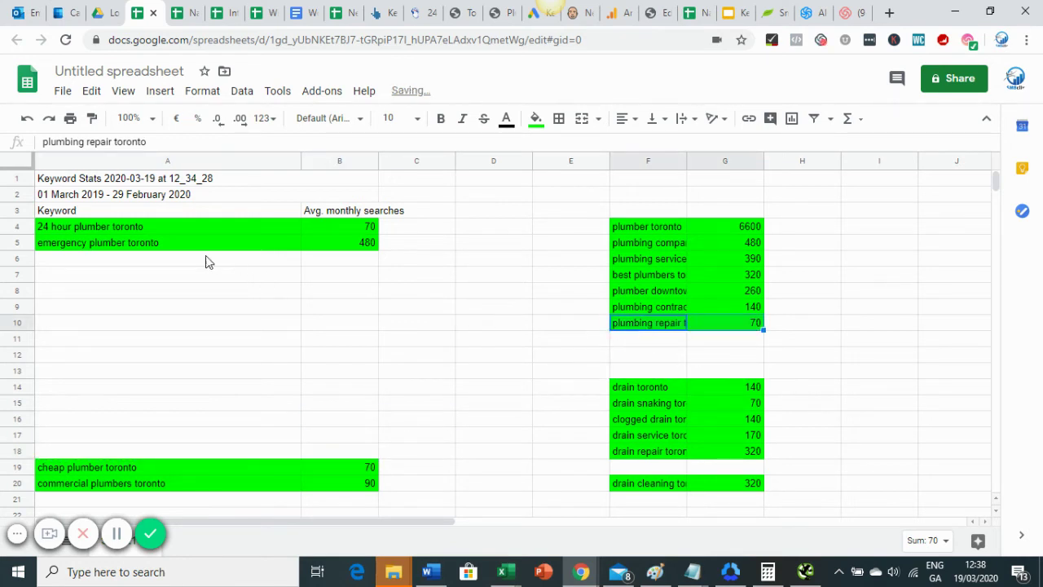
{"action": "left_click", "coordinate": [163, 244]}
{"action": "left_click", "coordinate": [367, 241]}
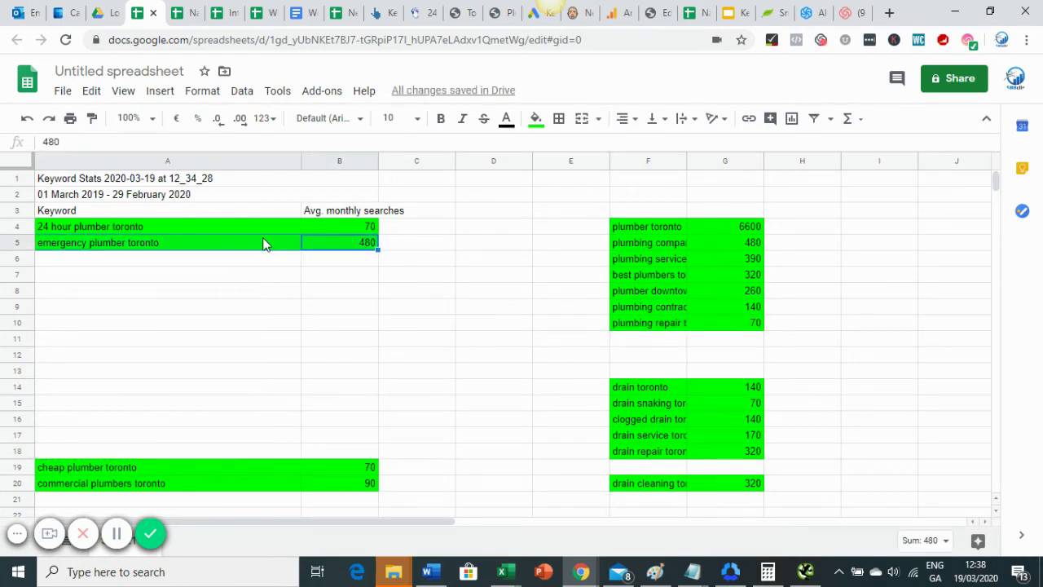
{"action": "left_click_drag", "start_coordinate": [261, 234], "coordinate": [252, 289]}
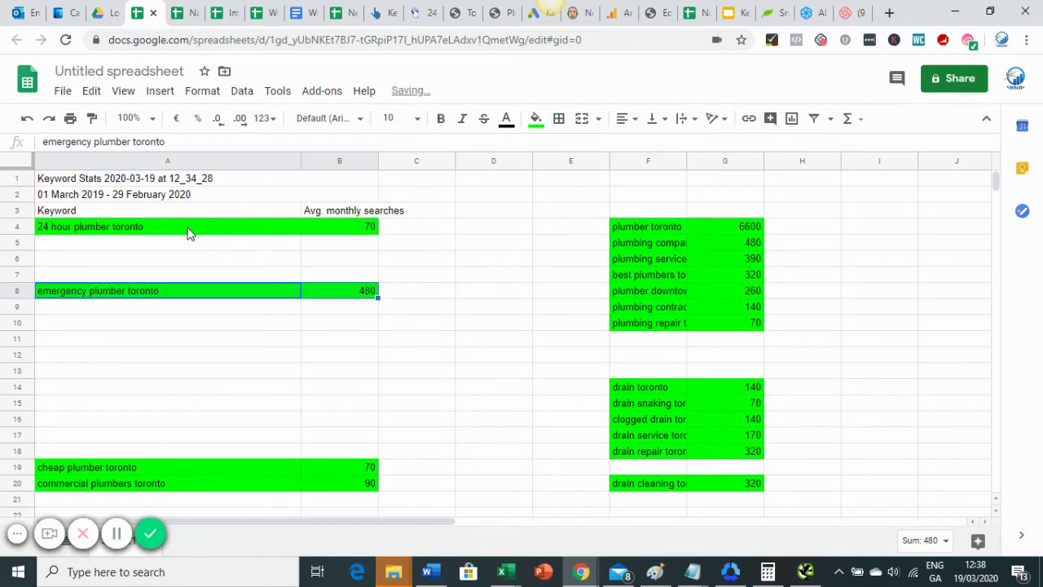
{"action": "left_click_drag", "start_coordinate": [186, 233], "coordinate": [348, 229]}
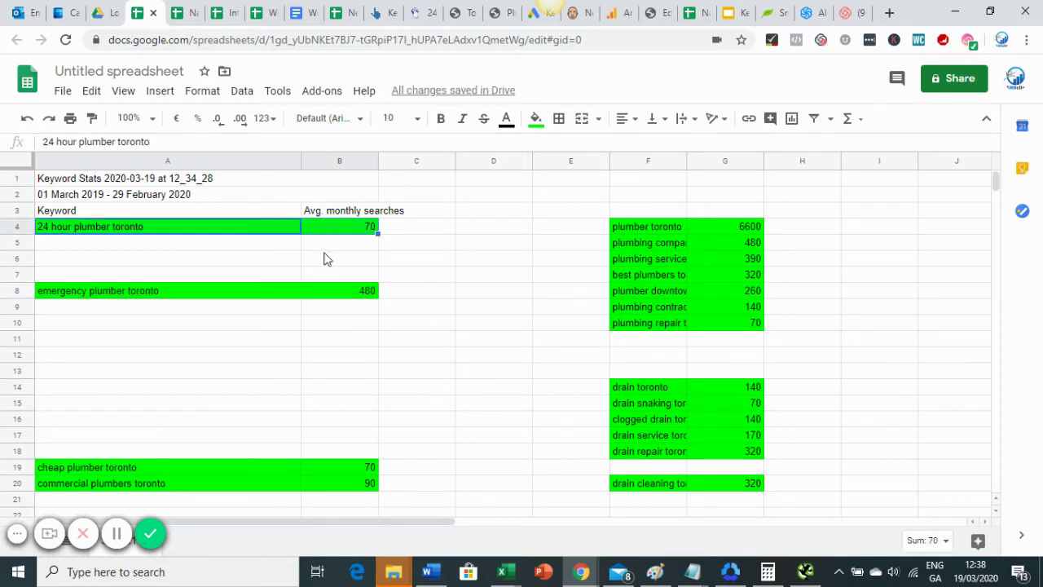
{"action": "left_click_drag", "start_coordinate": [298, 294], "coordinate": [693, 213]}
{"action": "left_click", "coordinate": [297, 230]}
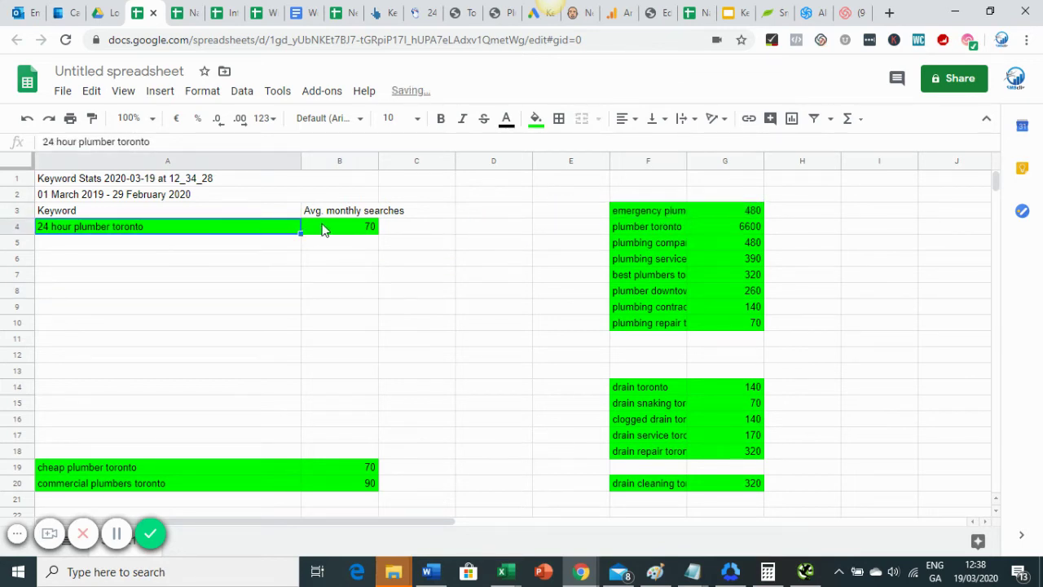
{"action": "left_click_drag", "start_coordinate": [325, 231], "coordinate": [639, 204]}
Add cheap plumber toronto to the service group and move commercial plumbers toronto up to A5:B5
{"action": "scroll", "coordinate": [331, 365], "scroll_direction": "down", "scroll_amount": 1}
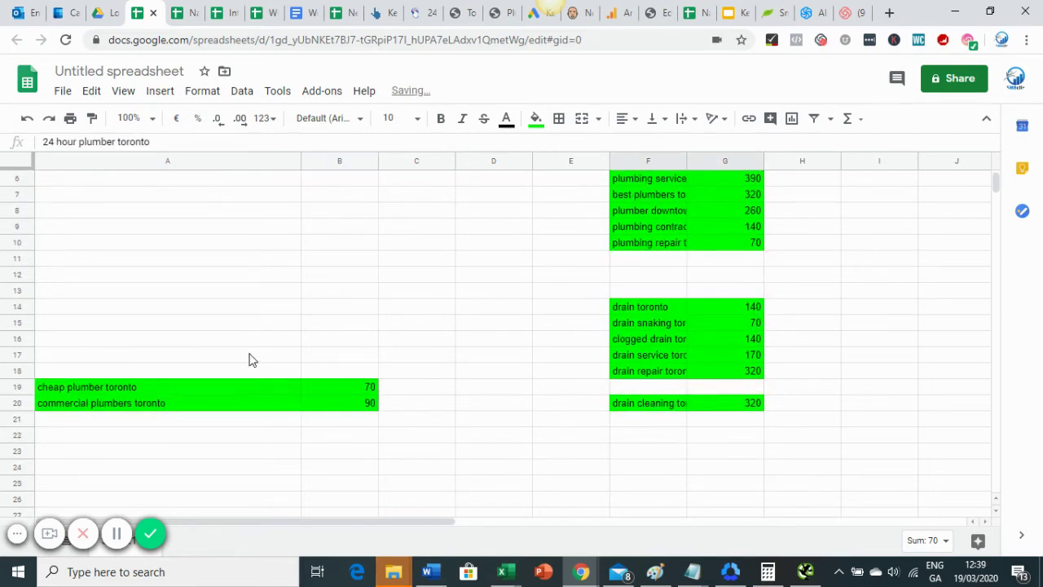
{"action": "left_click", "coordinate": [106, 386]}
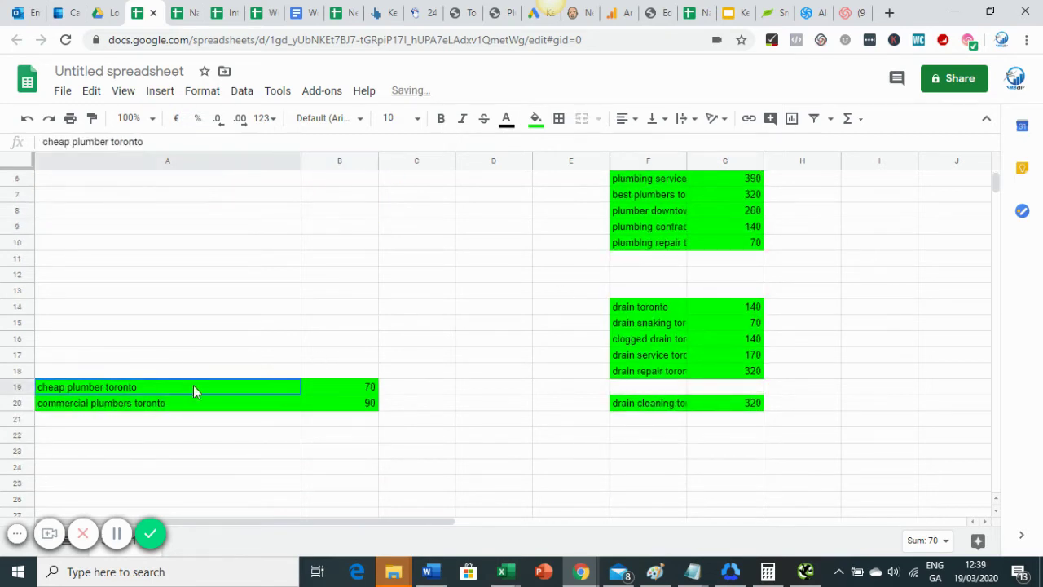
{"action": "left_click", "coordinate": [314, 384]}
{"action": "left_click", "coordinate": [282, 382], "text": "shift"}
{"action": "left_click_drag", "start_coordinate": [282, 379], "coordinate": [681, 262]}
{"action": "left_click", "coordinate": [338, 402]}
{"action": "left_click", "coordinate": [247, 403], "text": "shift"}
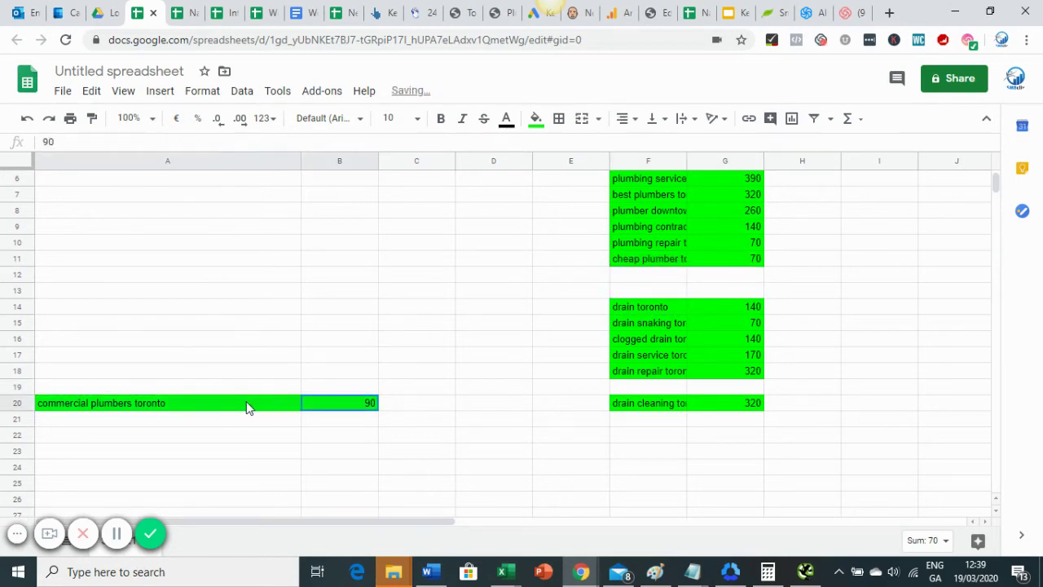
{"action": "left_click_drag", "start_coordinate": [247, 395], "coordinate": [266, 249]}
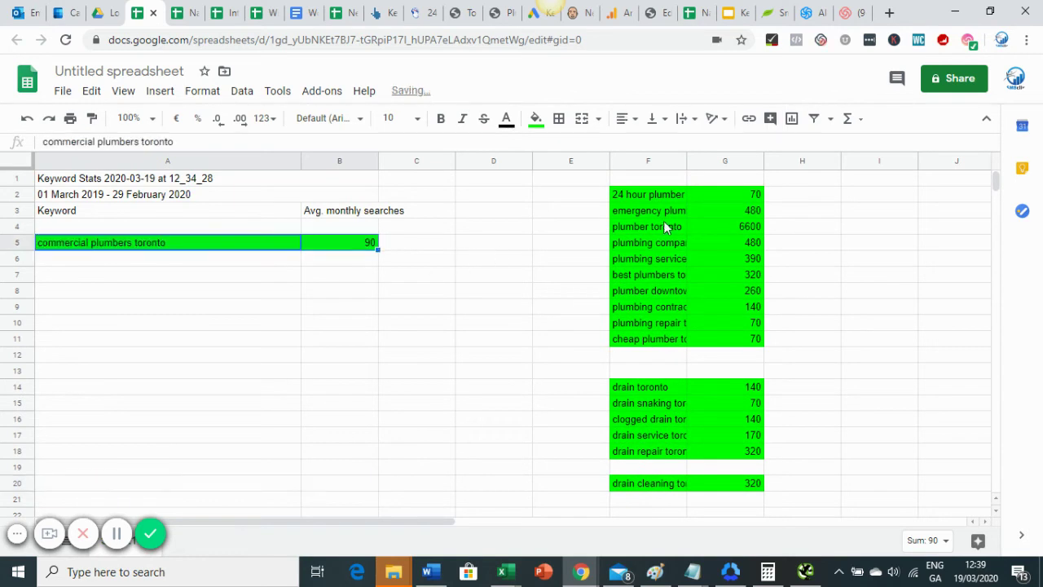
Move the service group into A8:B17 and the drain group into A19:B25
{"action": "left_click_drag", "start_coordinate": [652, 194], "coordinate": [734, 339]}
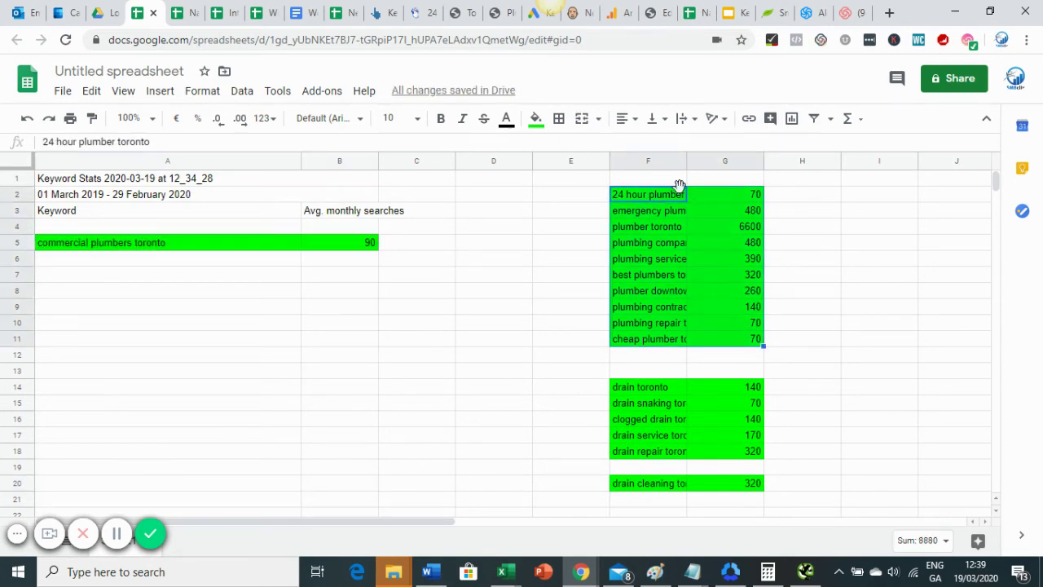
{"action": "left_click_drag", "start_coordinate": [679, 186], "coordinate": [211, 300]}
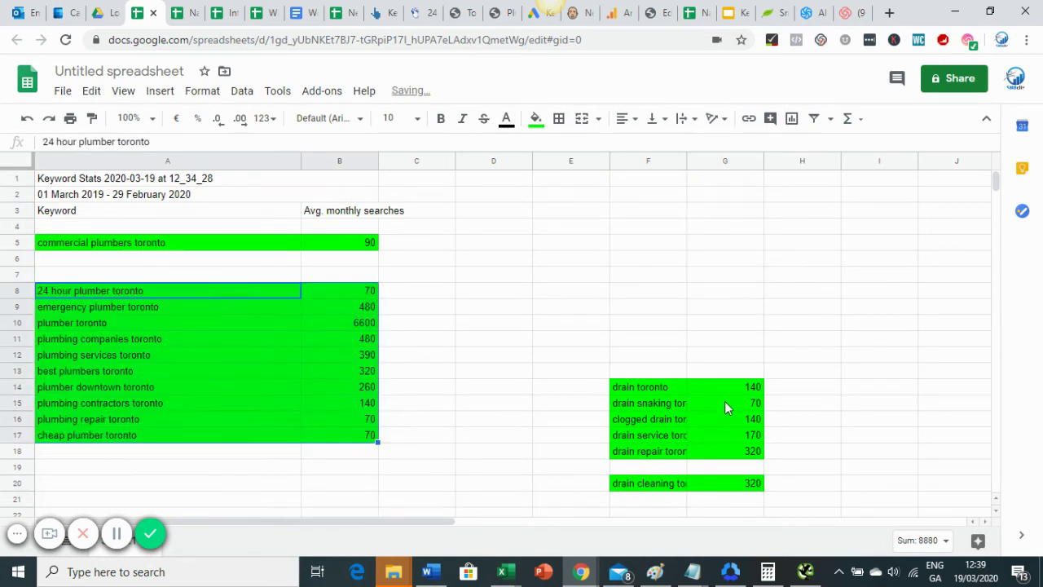
{"action": "scroll", "coordinate": [717, 393], "scroll_direction": "down", "scroll_amount": 1}
{"action": "left_click_drag", "start_coordinate": [660, 308], "coordinate": [755, 403]}
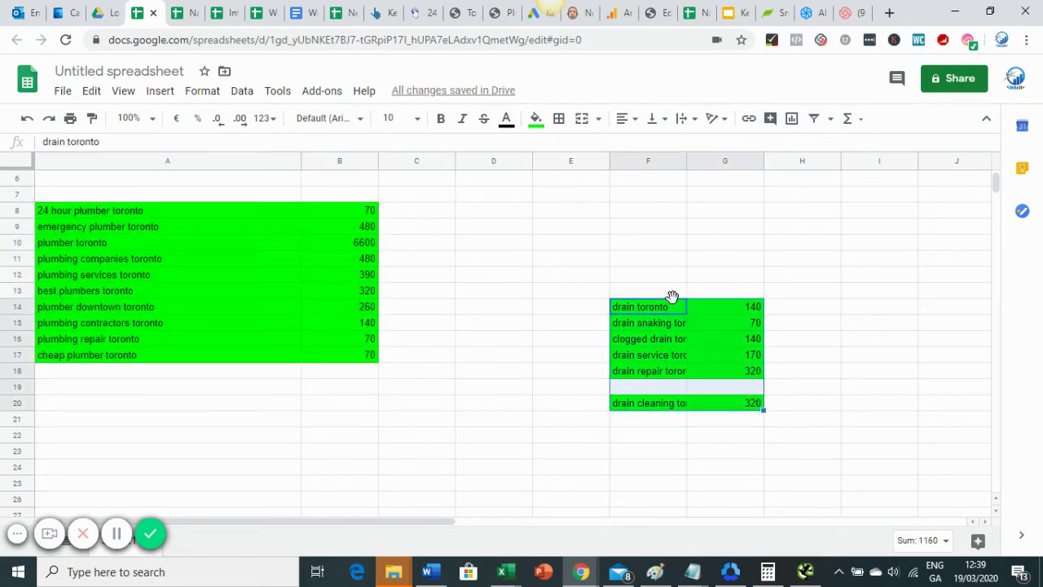
{"action": "left_click_drag", "start_coordinate": [671, 296], "coordinate": [177, 397]}
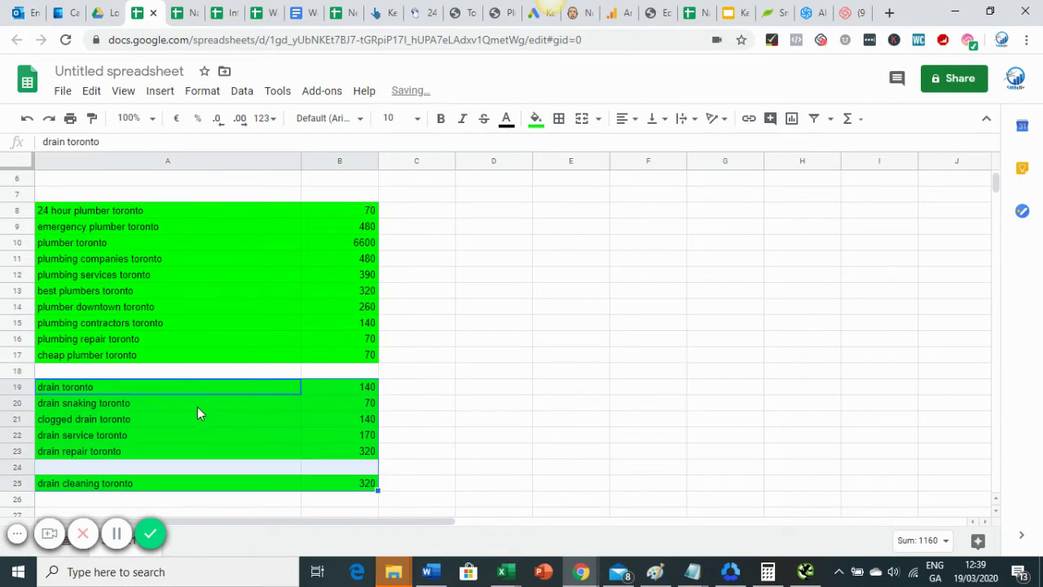
Place clogged drain toronto and drain snaking toronto at the bottom of the drain group
{"action": "left_click", "coordinate": [111, 418]}
{"action": "left_click_drag", "start_coordinate": [311, 418], "coordinate": [503, 391]}
{"action": "key", "text": "ctrl+c"}
{"action": "left_click_drag", "start_coordinate": [157, 407], "coordinate": [522, 407]}
{"action": "left_click_drag", "start_coordinate": [156, 431], "coordinate": [365, 450]}
{"action": "mouse_move", "coordinate": [270, 427]}
{"action": "left_mouse_down"}
{"action": "mouse_move", "coordinate": [274, 412]}
{"action": "mouse_move", "coordinate": [262, 422]}
{"action": "left_mouse_up"}
{"action": "left_click_drag", "start_coordinate": [140, 481], "coordinate": [288, 436]}
{"action": "left_click", "coordinate": [347, 486]}
{"action": "left_click", "coordinate": [520, 391]}
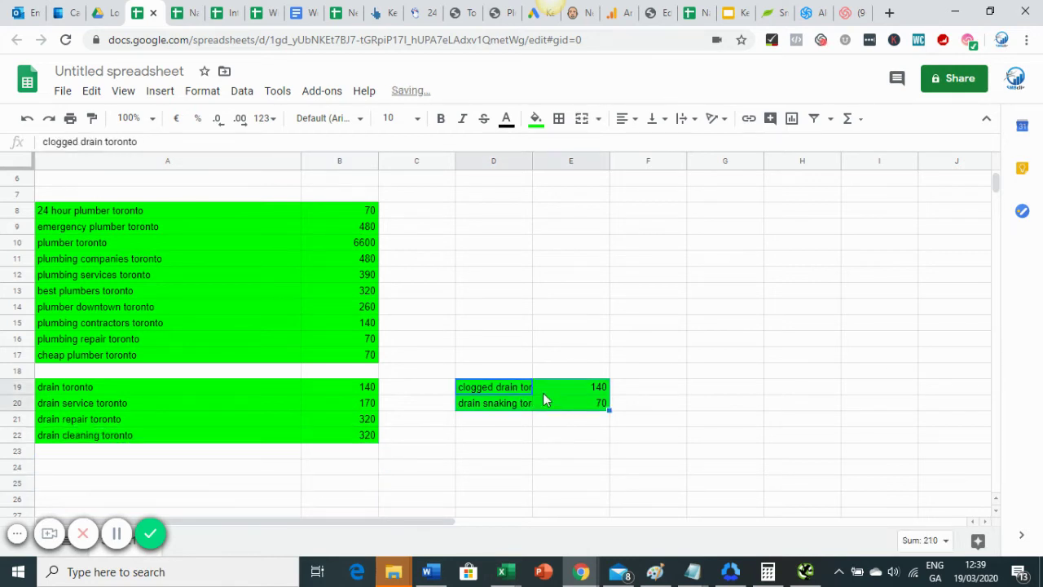
{"action": "left_click_drag", "start_coordinate": [517, 379], "coordinate": [210, 460]}
{"action": "scroll", "coordinate": [155, 450], "scroll_direction": "up", "scroll_amount": 2}
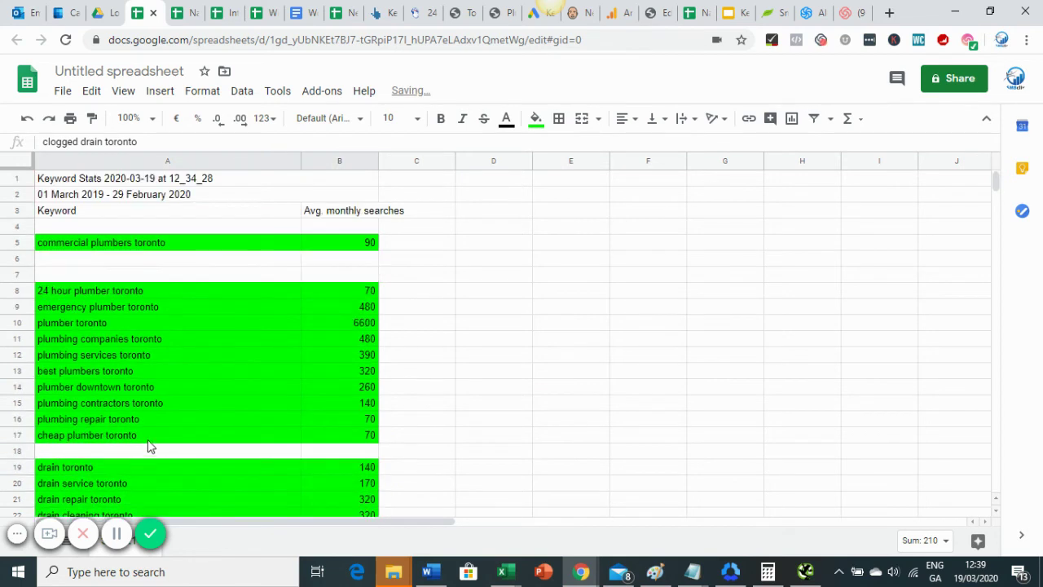
Shift the residential block up to A7:B16 and the drain block up to A18:B23
{"action": "left_click_drag", "start_coordinate": [93, 291], "coordinate": [326, 437]}
{"action": "left_click_drag", "start_coordinate": [242, 281], "coordinate": [243, 274]}
{"action": "scroll", "coordinate": [233, 357], "scroll_direction": "down", "scroll_amount": 3}
{"action": "left_click_drag", "start_coordinate": [124, 356], "coordinate": [347, 425]}
{"action": "left_click", "coordinate": [349, 435]}
{"action": "left_click", "coordinate": [230, 352], "text": "shift"}
{"action": "left_click_drag", "start_coordinate": [230, 352], "coordinate": [229, 340]}
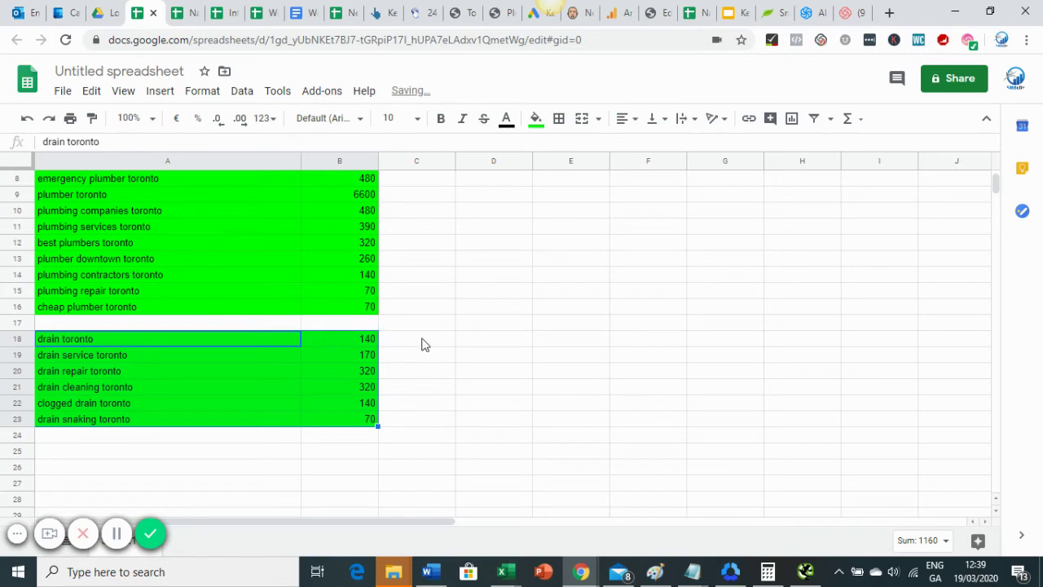
Bring up the Notepad seed keyword list and select the burst pipe toronto line
{"action": "mouse_move", "coordinate": [684, 562]}
{"action": "left_click", "coordinate": [649, 515]}
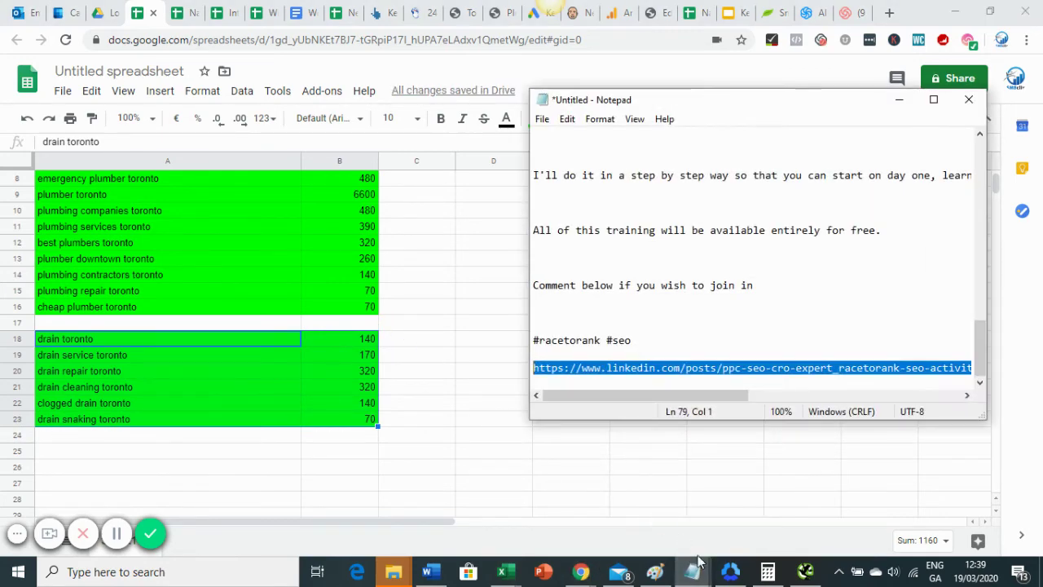
{"action": "left_click", "coordinate": [719, 551]}
{"action": "left_click", "coordinate": [609, 170]}
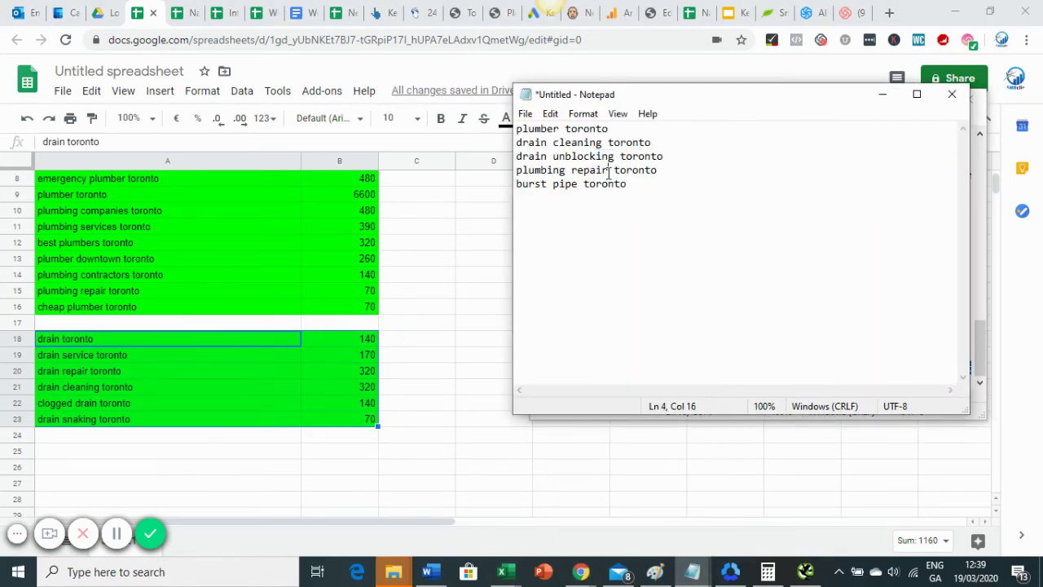
{"action": "left_click_drag", "start_coordinate": [642, 185], "coordinate": [519, 185]}
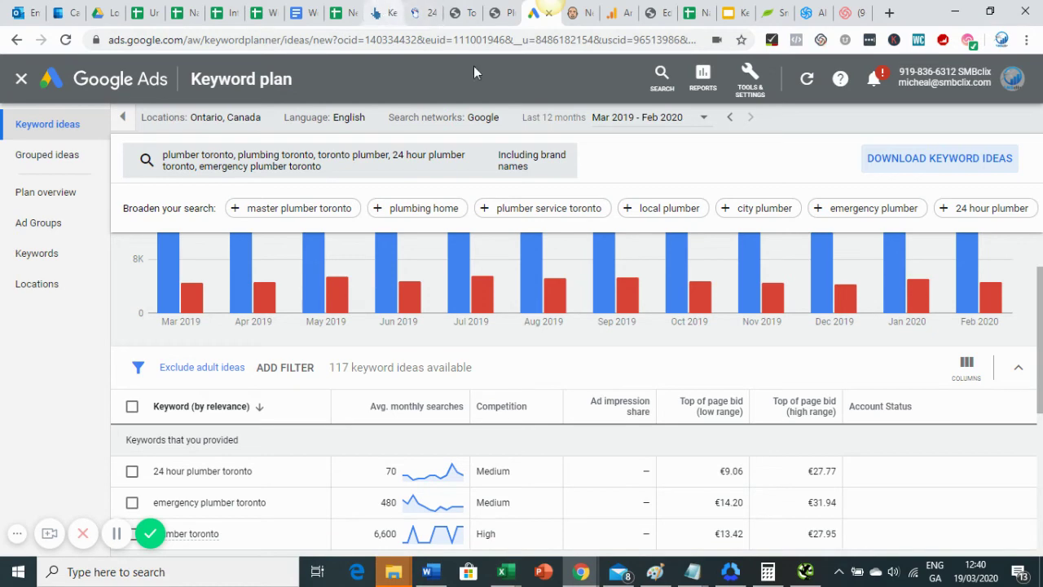
Set Ubersuggest's language and location to English / Canada
{"action": "left_click", "coordinate": [580, 20]}
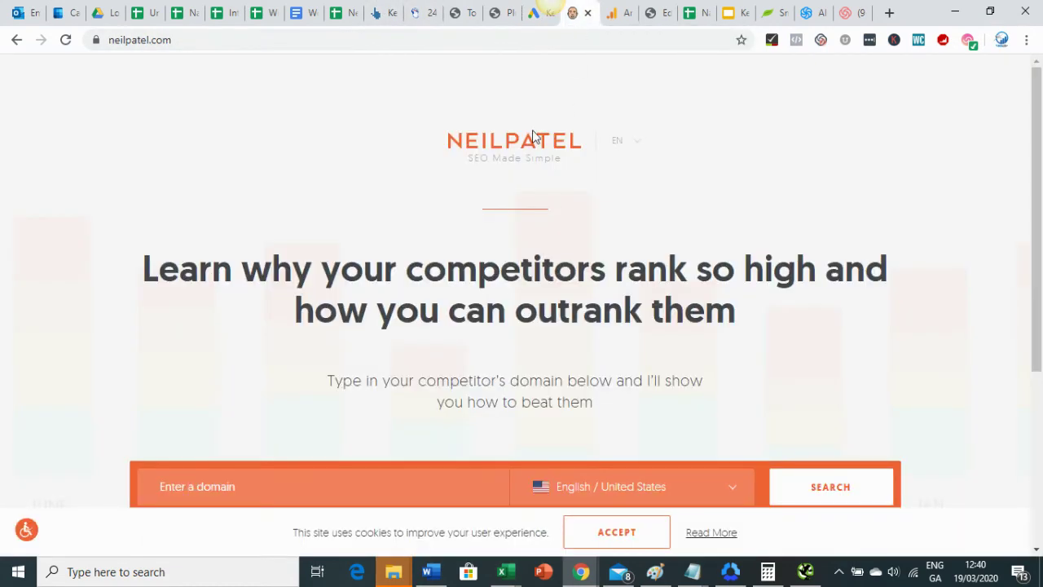
{"action": "scroll", "coordinate": [534, 137], "scroll_direction": "down", "scroll_amount": 2}
{"action": "left_click", "coordinate": [629, 340]}
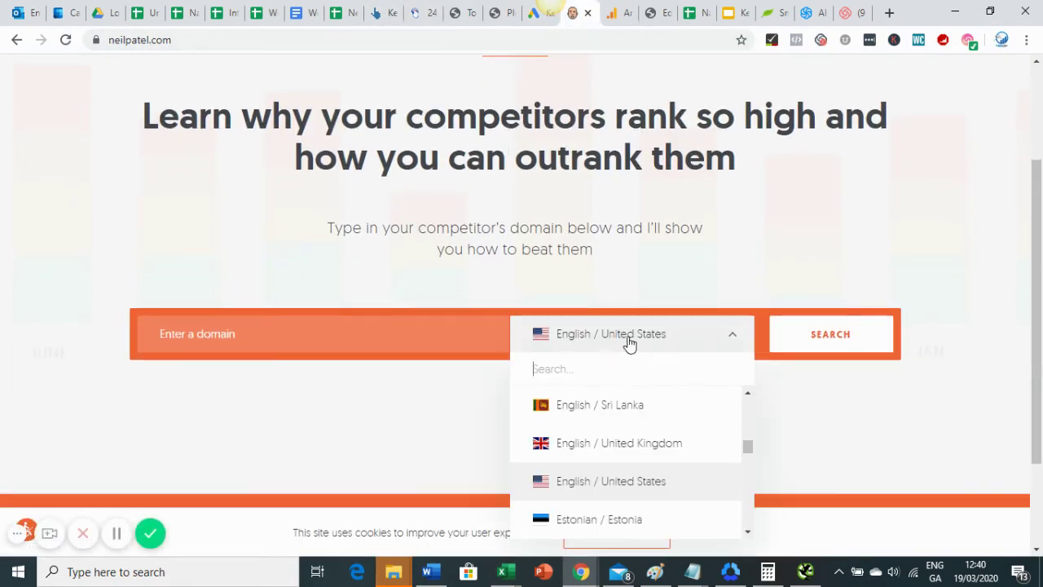
{"action": "scroll", "coordinate": [619, 391], "scroll_direction": "down", "scroll_amount": 5}
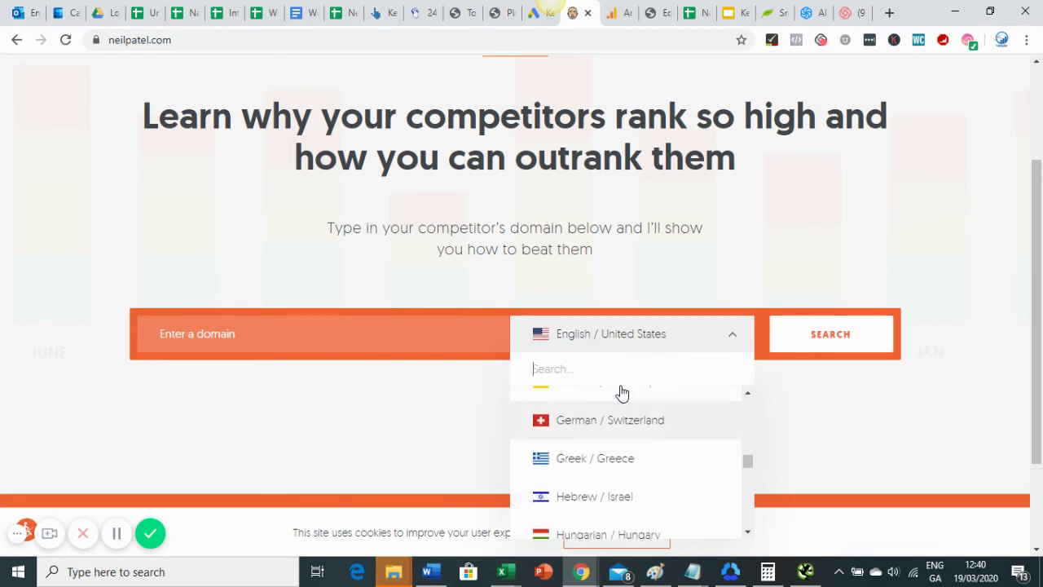
{"action": "scroll", "coordinate": [621, 392], "scroll_direction": "up", "scroll_amount": 5}
{"action": "scroll", "coordinate": [622, 393], "scroll_direction": "down", "scroll_amount": 3}
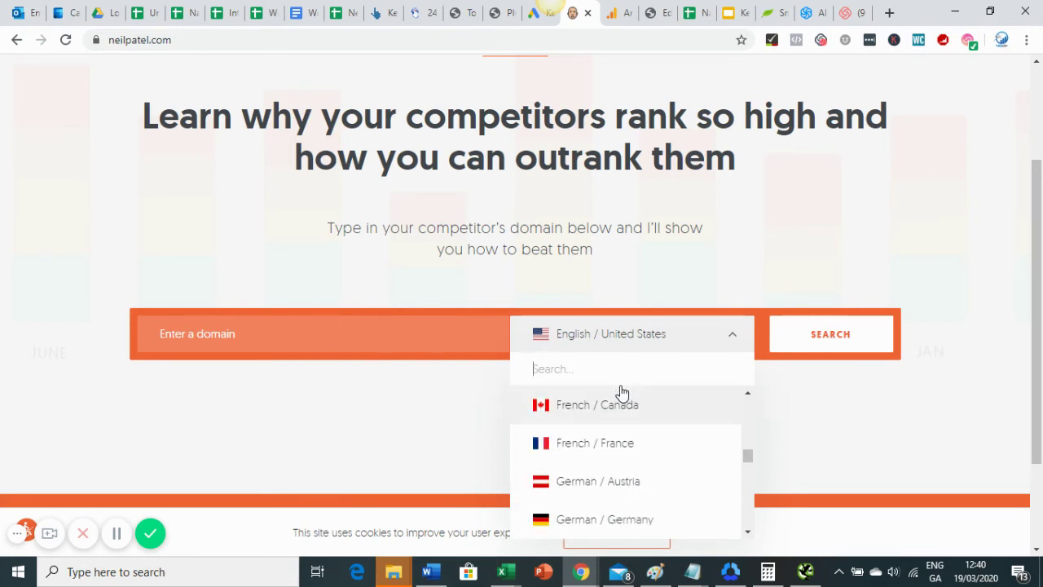
{"action": "scroll", "coordinate": [622, 392], "scroll_direction": "down", "scroll_amount": 12}
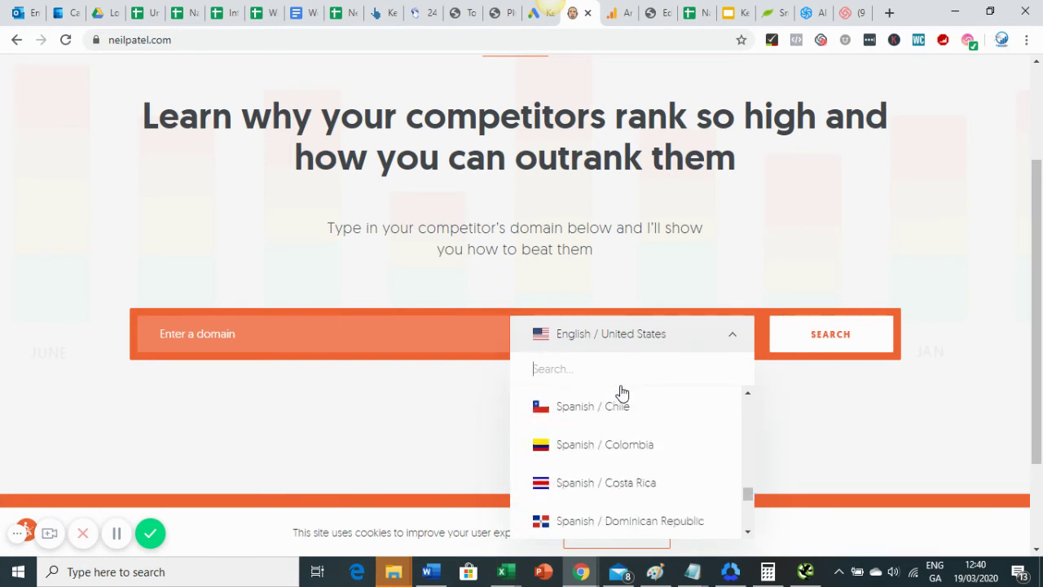
{"action": "scroll", "coordinate": [621, 392], "scroll_direction": "down", "scroll_amount": 6}
{"action": "type", "text": "cana"}
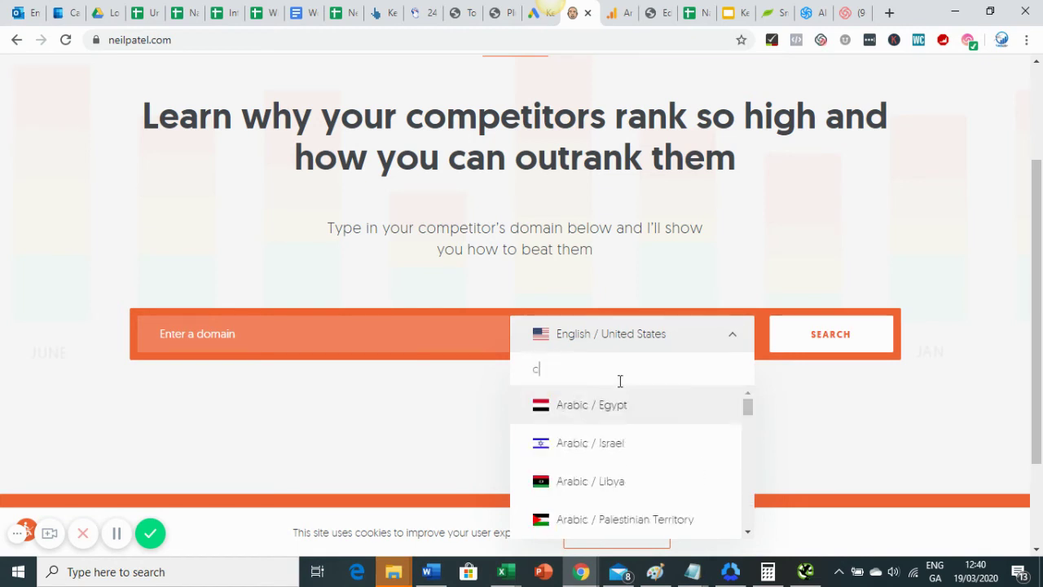
{"action": "left_click", "coordinate": [606, 406]}
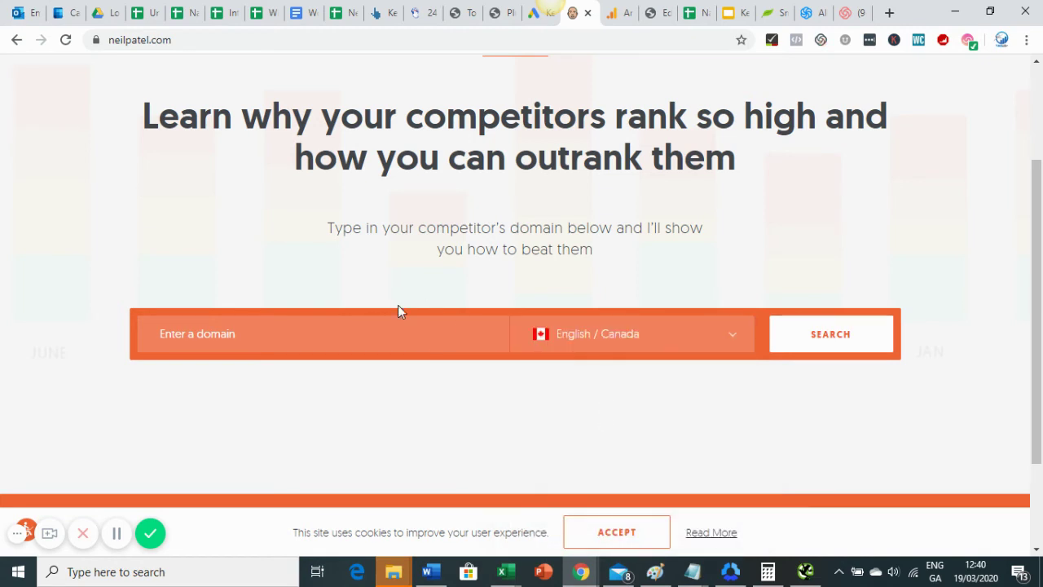
Search Ubersuggest for the keyword plumber toronto
{"action": "left_click", "coordinate": [358, 328]}
{"action": "type", "text": "plumber toronto"}
{"action": "key", "text": "Return"}
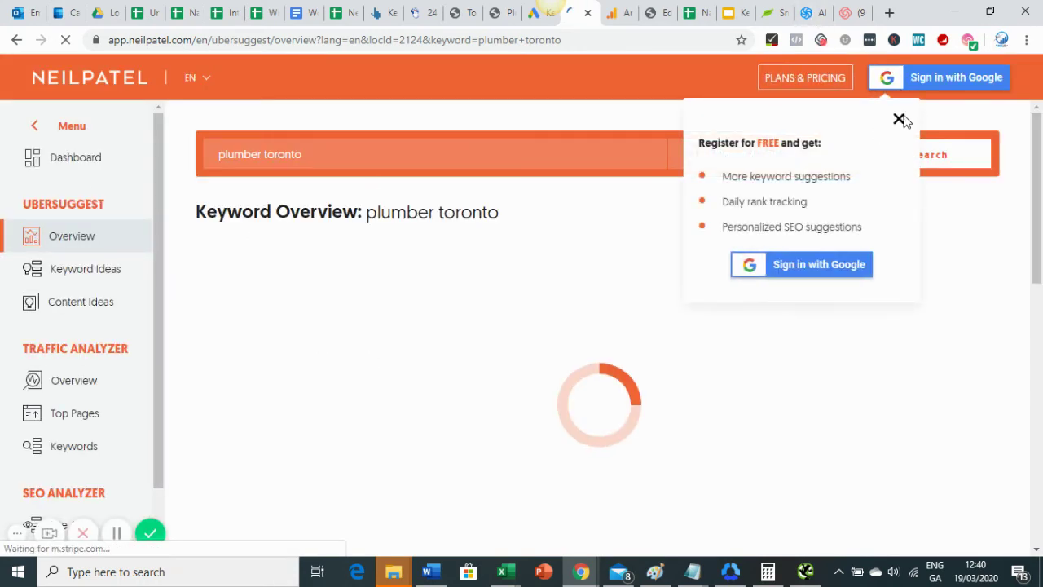
Dismiss the sign-in popup, open View All Keyword Ideas for plumber toronto, then return to Google Ads
{"action": "left_click", "coordinate": [900, 120]}
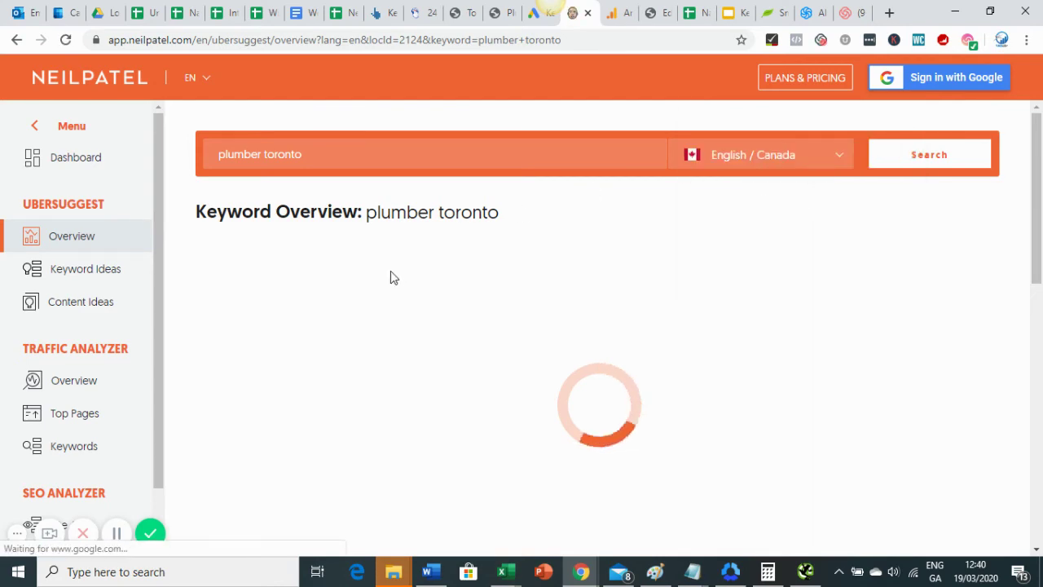
{"action": "scroll", "coordinate": [381, 299], "scroll_direction": "down", "scroll_amount": 9}
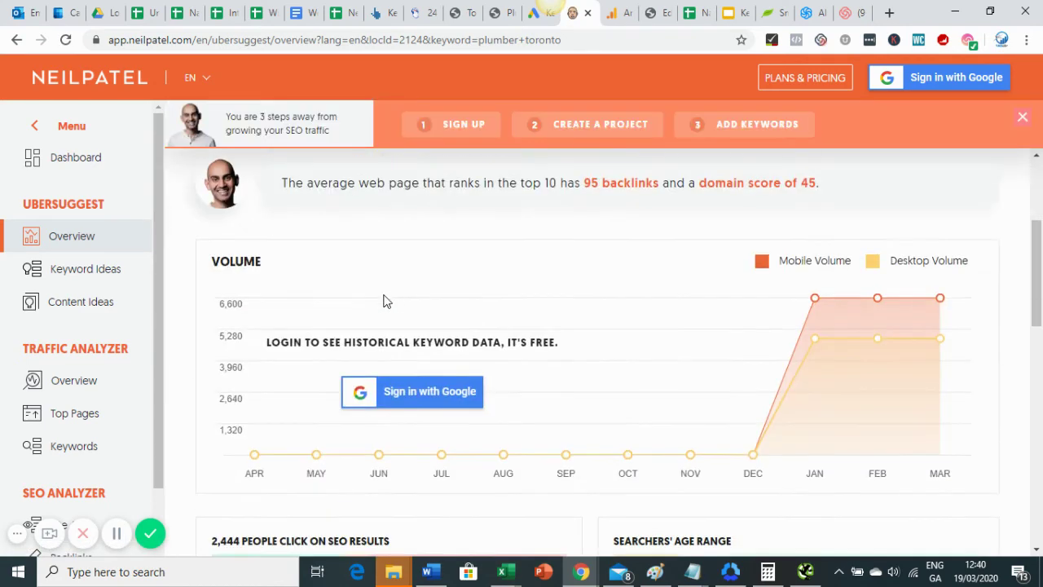
{"action": "scroll", "coordinate": [380, 302], "scroll_direction": "down", "scroll_amount": 1}
{"action": "left_click", "coordinate": [581, 466]}
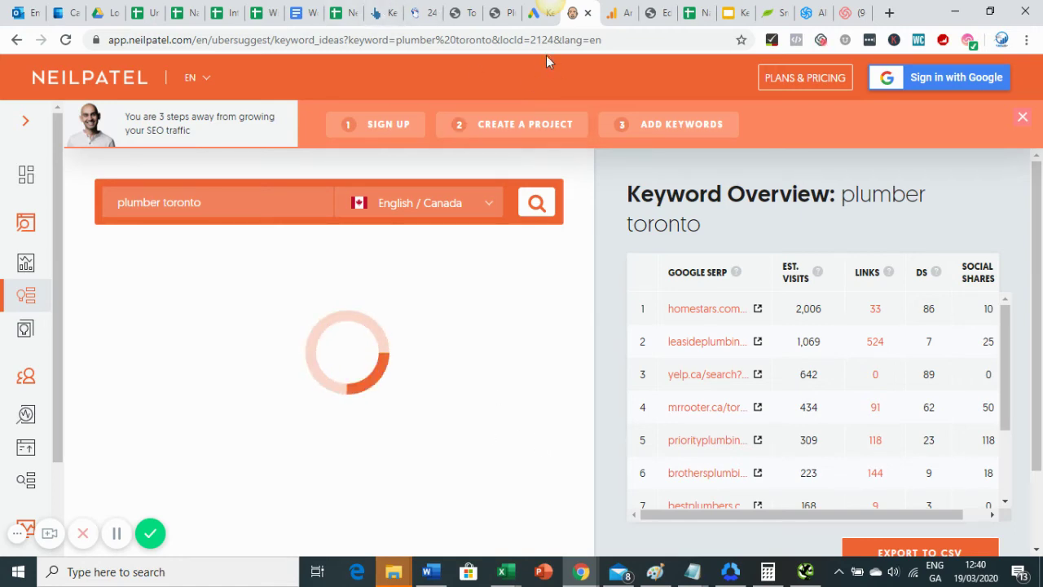
{"action": "left_click", "coordinate": [534, 14]}
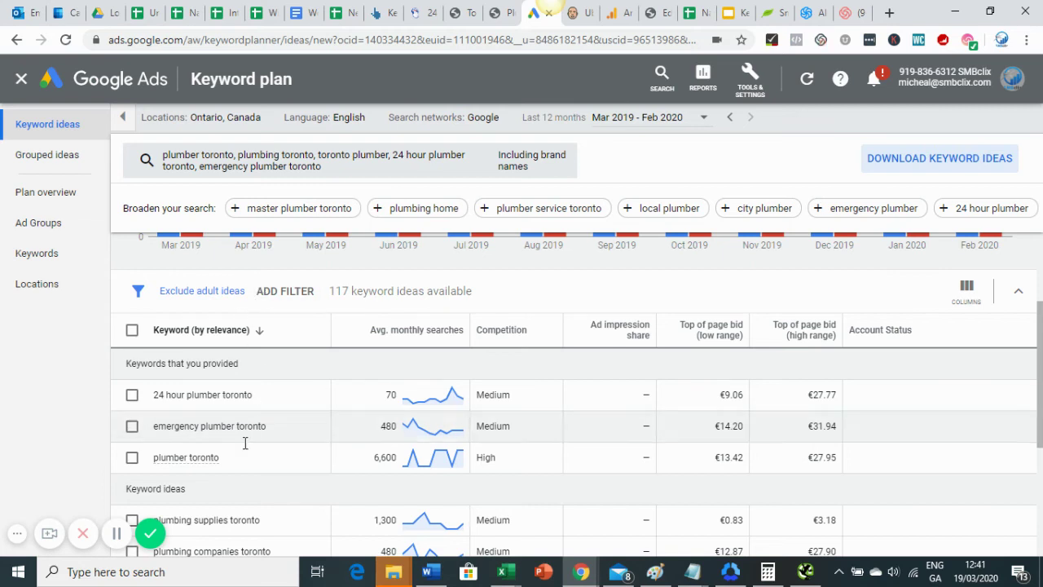
Compare plumber toronto's 6,600 Keyword Planner searches with Ubersuggest's 6,600 volume
{"action": "double_click", "coordinate": [378, 457]}
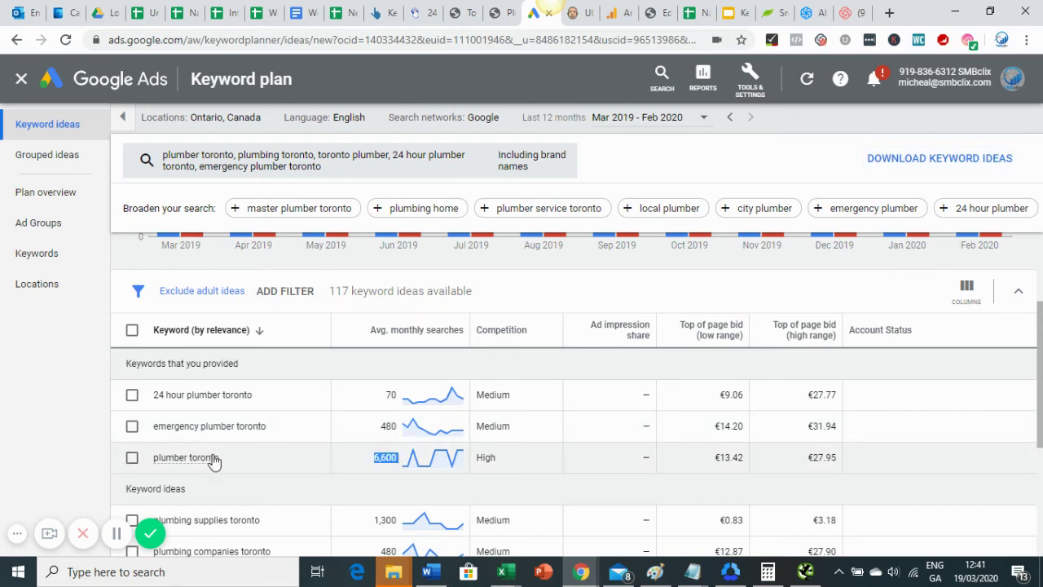
{"action": "left_click", "coordinate": [581, 13]}
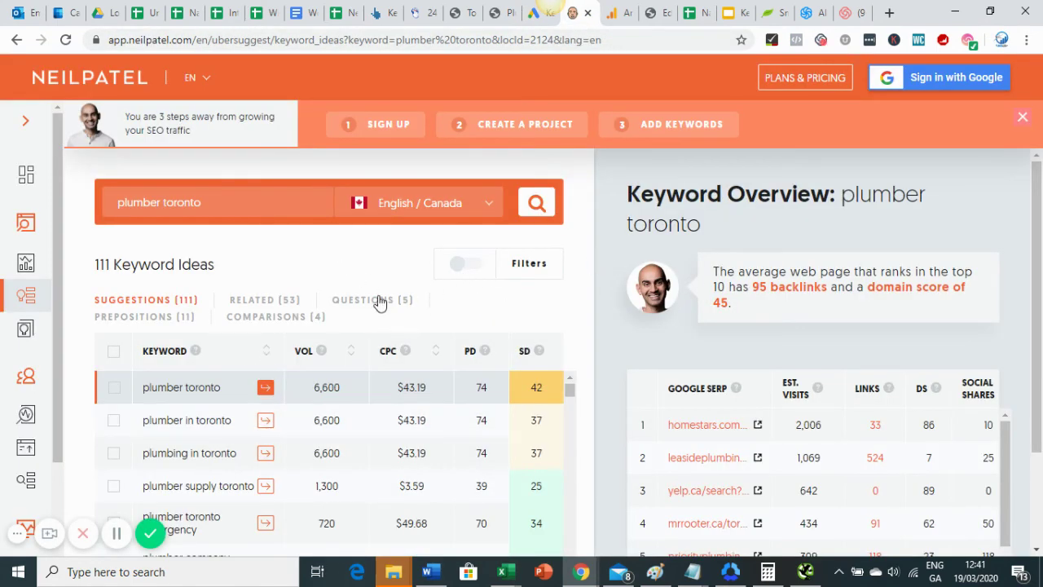
{"action": "scroll", "coordinate": [379, 302], "scroll_direction": "down", "scroll_amount": 3}
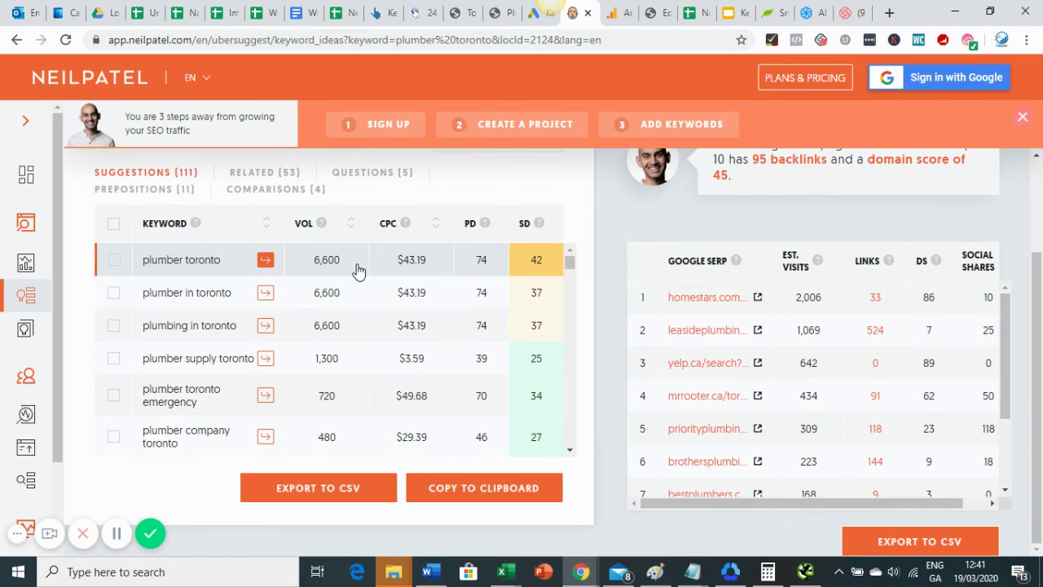
{"action": "left_click", "coordinate": [535, 20]}
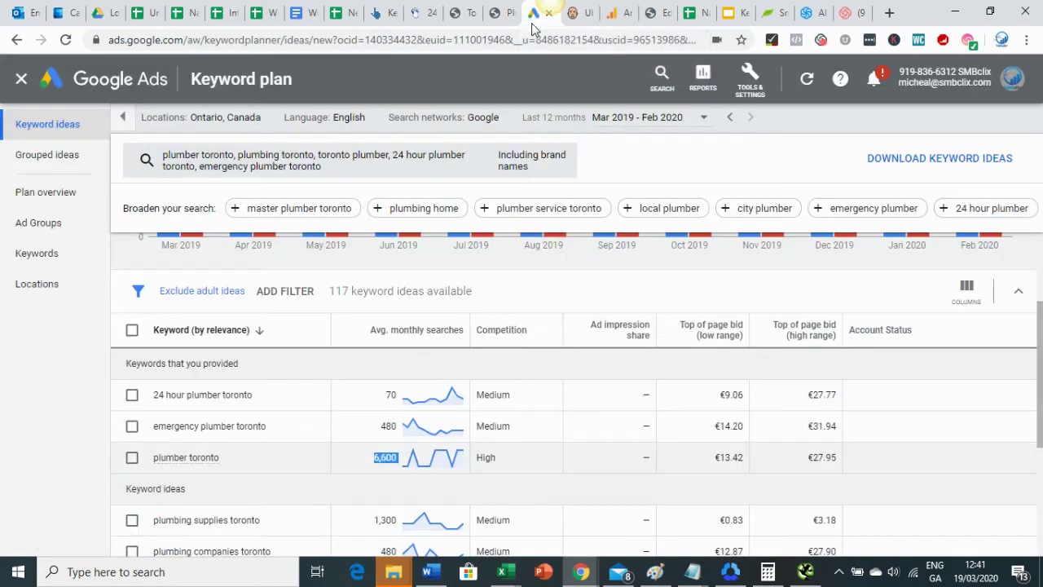
{"action": "left_click", "coordinate": [580, 18]}
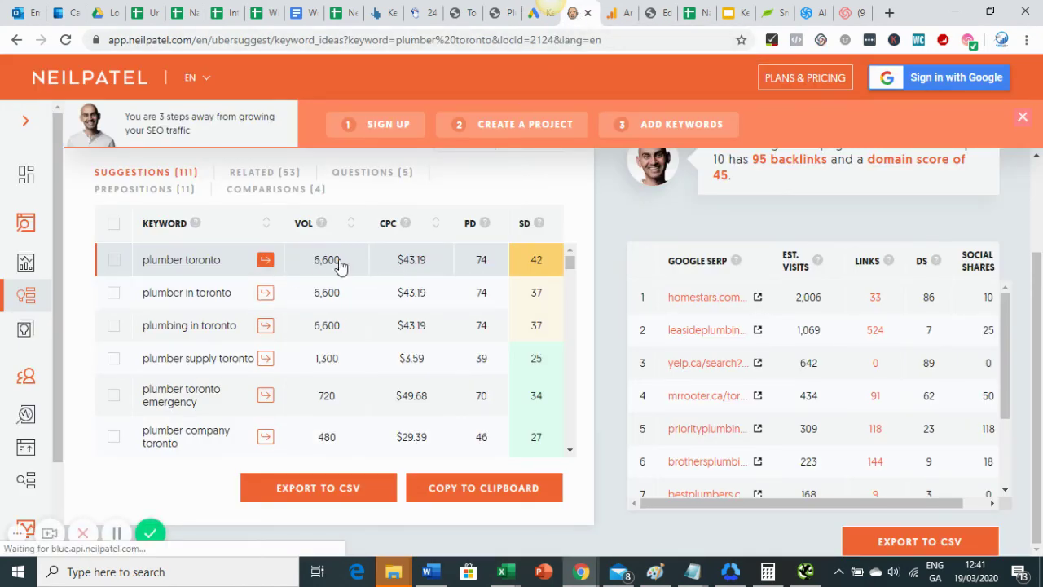
Try copying the keyword ideas, then close the Unlock More Features prompt and orange sign-up banner
{"action": "scroll", "coordinate": [339, 281], "scroll_direction": "down", "scroll_amount": 5}
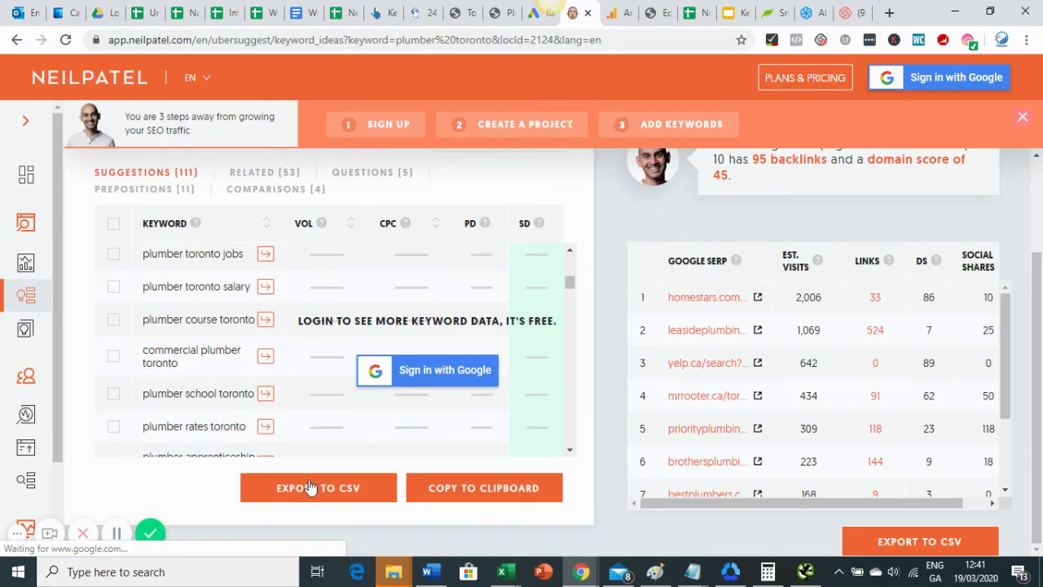
{"action": "left_click", "coordinate": [475, 490]}
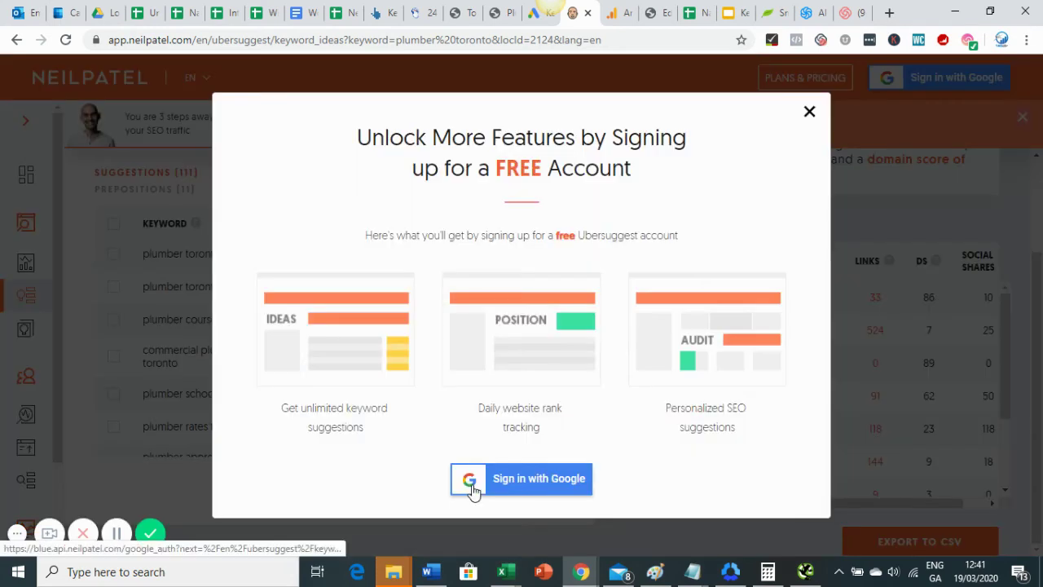
{"action": "left_click", "coordinate": [808, 112]}
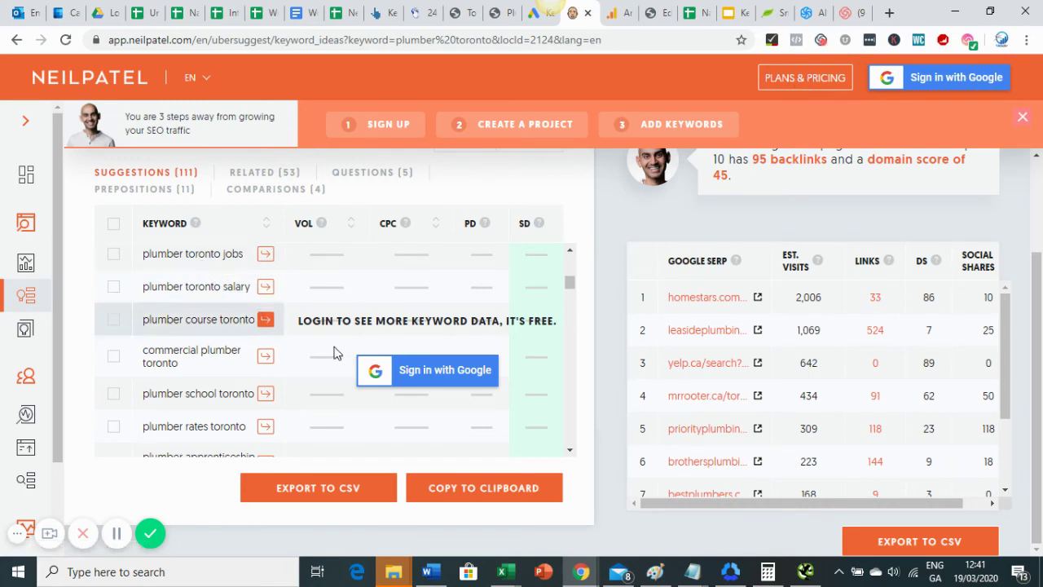
{"action": "left_click", "coordinate": [1025, 121]}
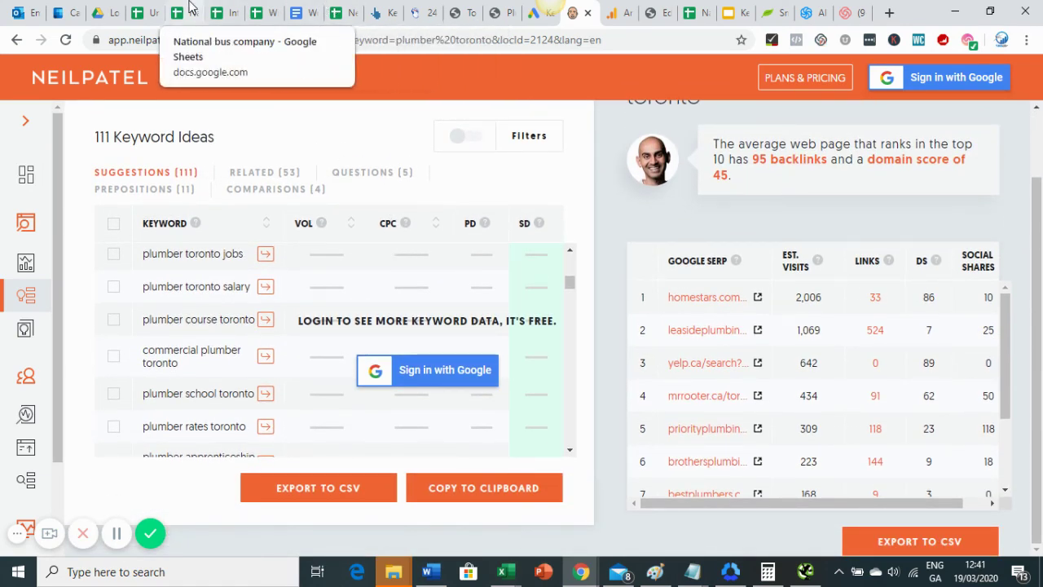
Return to the Untitled spreadsheet holding the grouped plumber keywords
{"action": "left_click", "coordinate": [144, 11]}
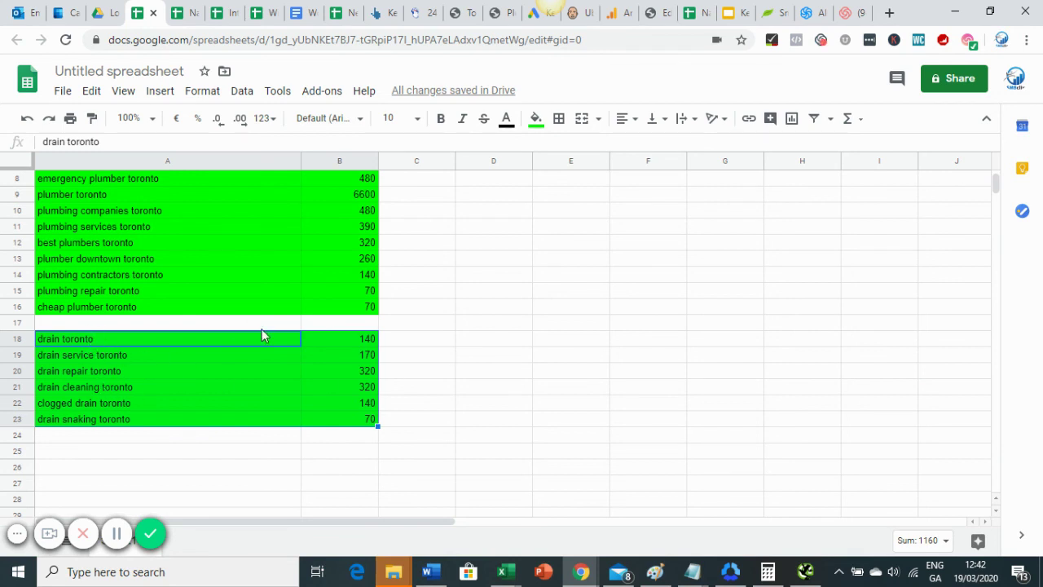
{"action": "scroll", "coordinate": [324, 456], "scroll_direction": "up", "scroll_amount": 3}
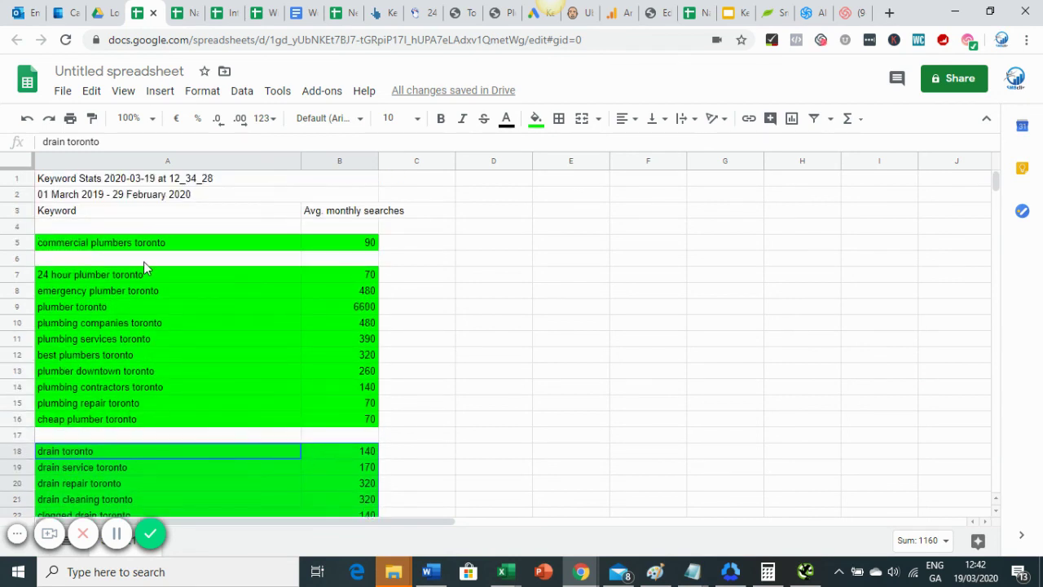